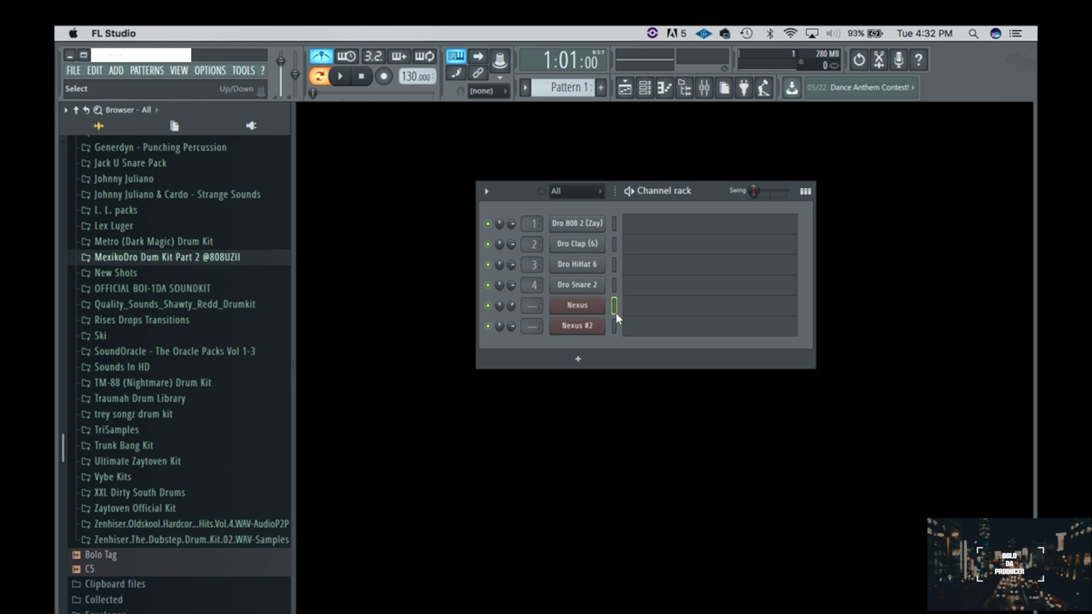
Arm recording with the countdown enabled and record a four-bar melody on the Nexus channel.
left_click(384, 77)
left_click(374, 59)
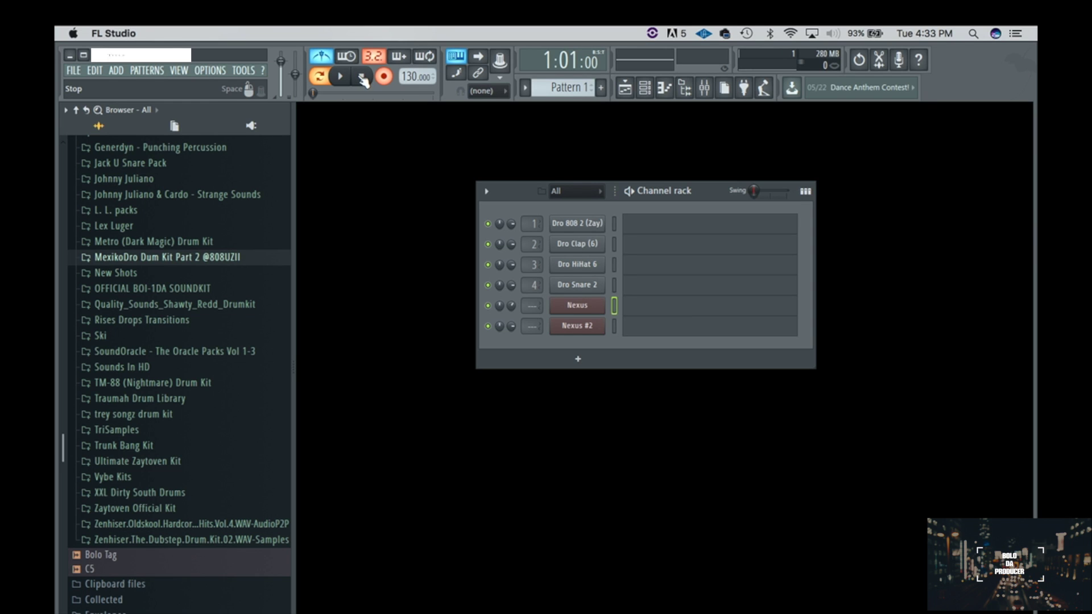
left_click(341, 78)
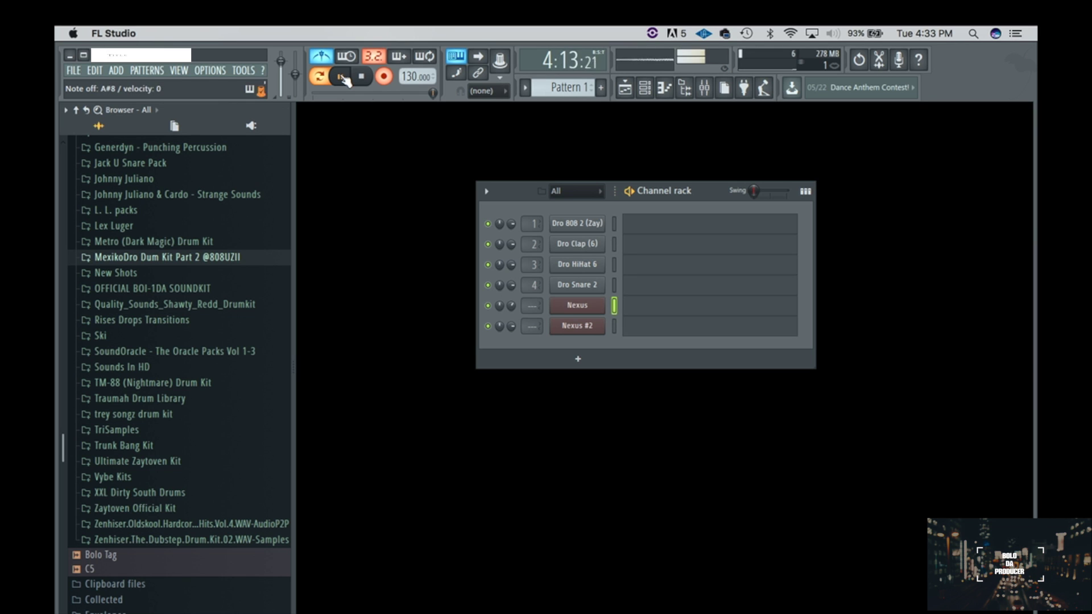
left_click(341, 77)
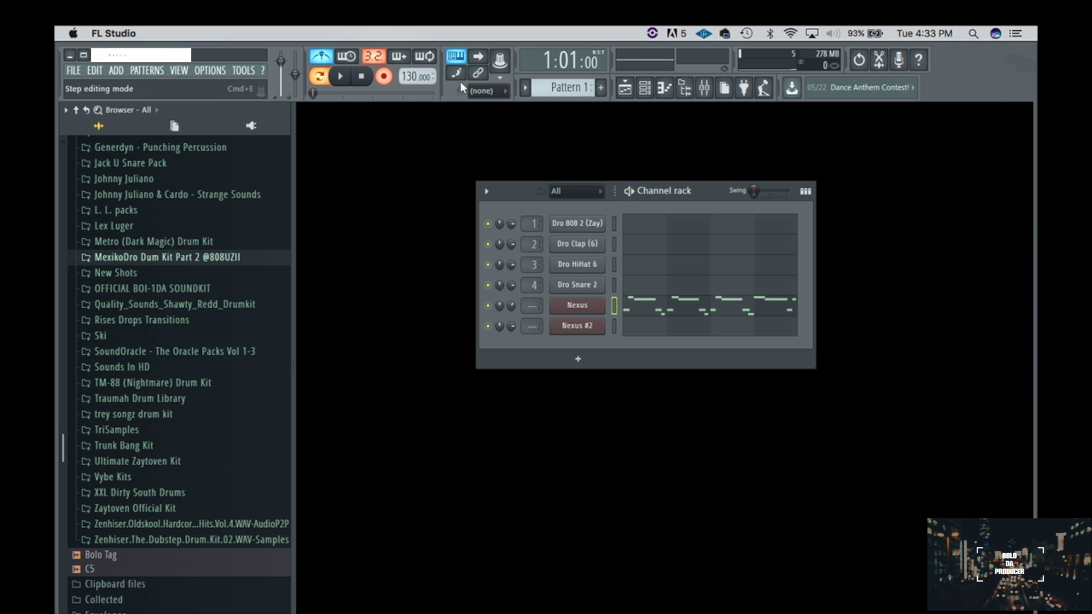
Quantize the Nexus melody using the Half-beat template from the Snap folder under Quantization, and play it back to check.
left_click(729, 308)
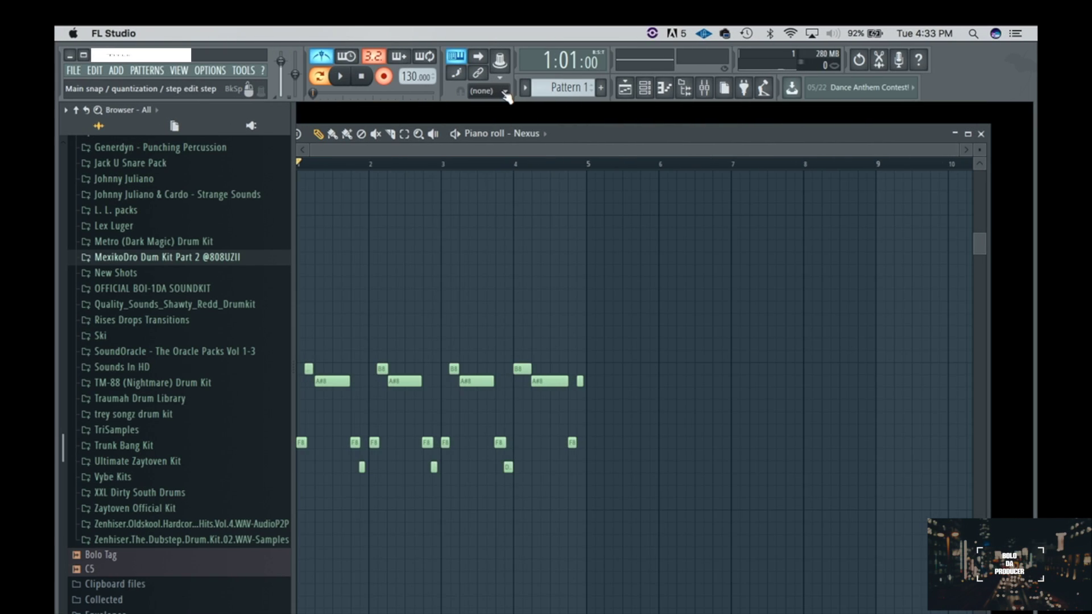
key("alt+q")
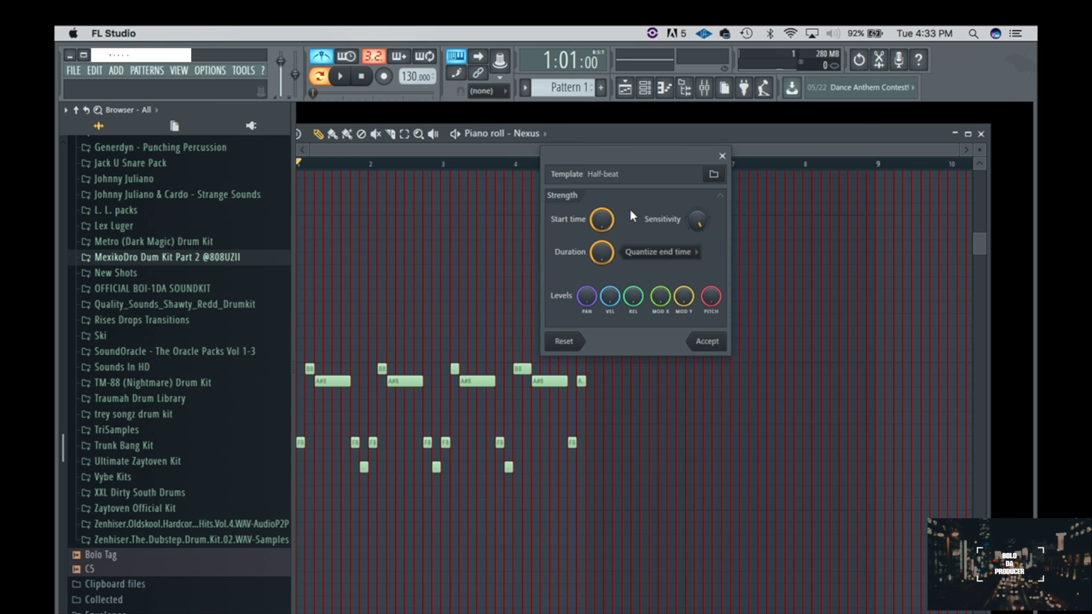
left_click(717, 176)
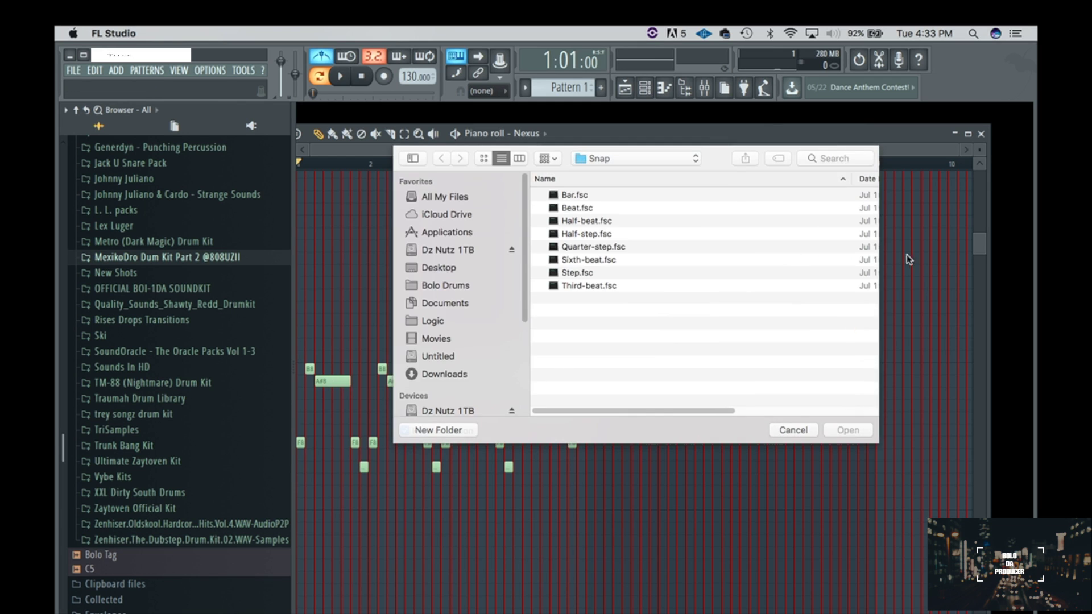
left_click(658, 160)
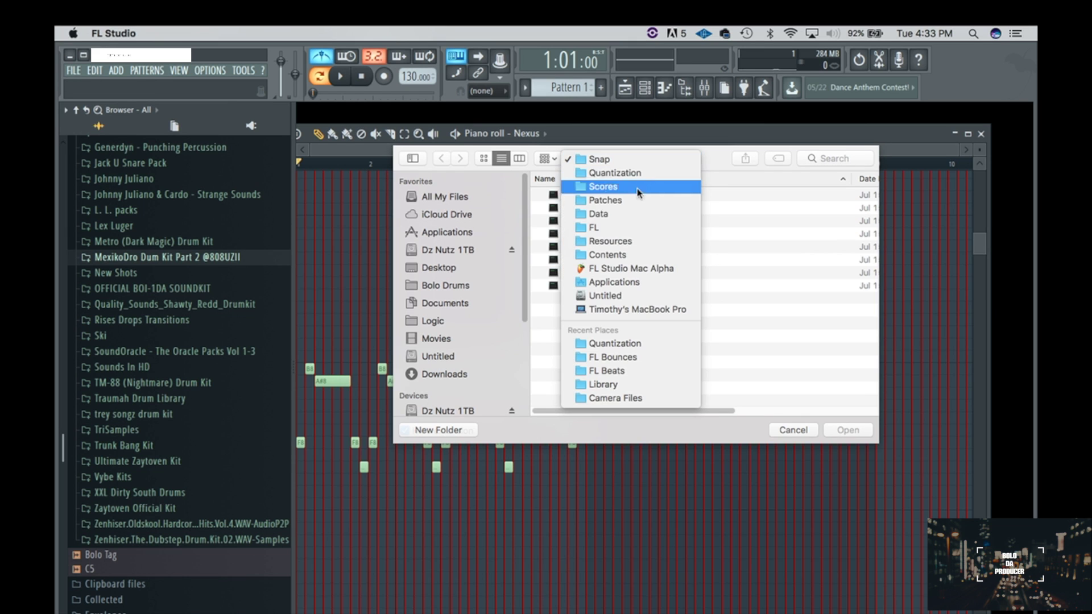
left_click(626, 174)
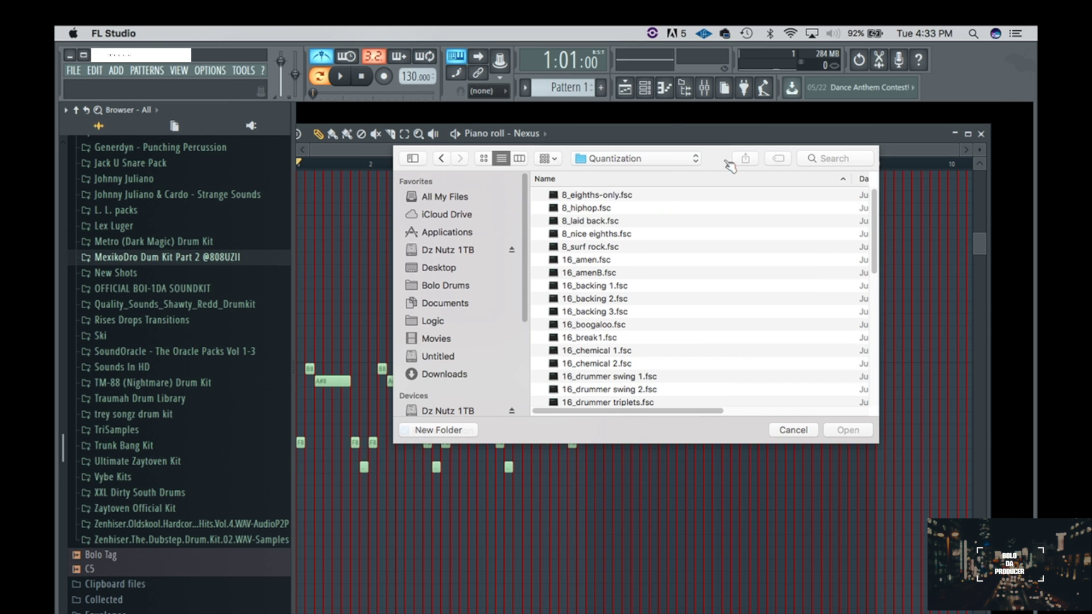
scroll(875, 244, "down", 10)
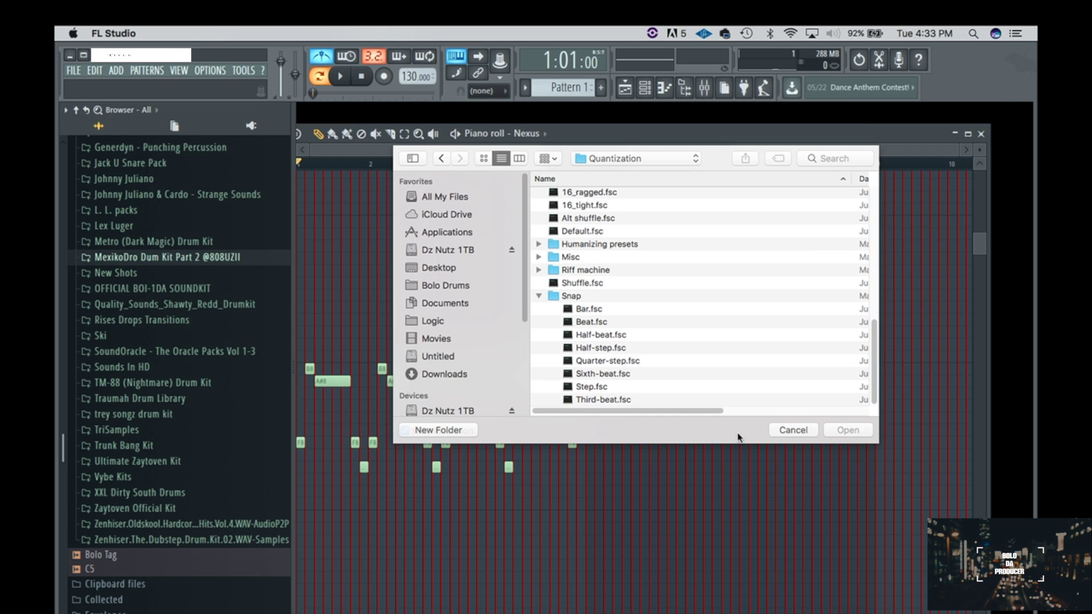
left_click(610, 337)
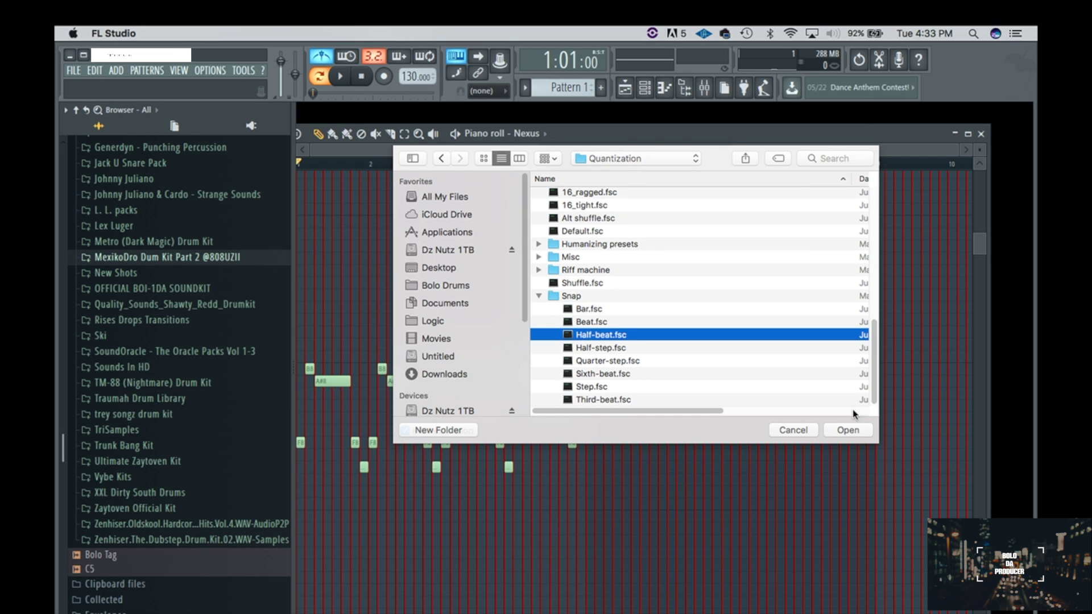
left_click(848, 429)
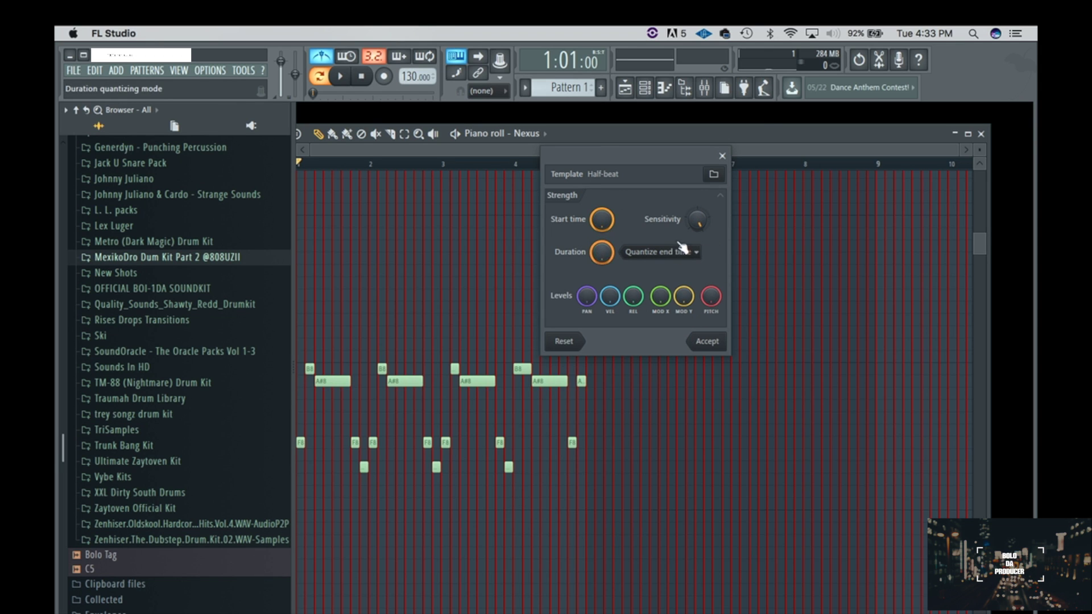
left_click(707, 341)
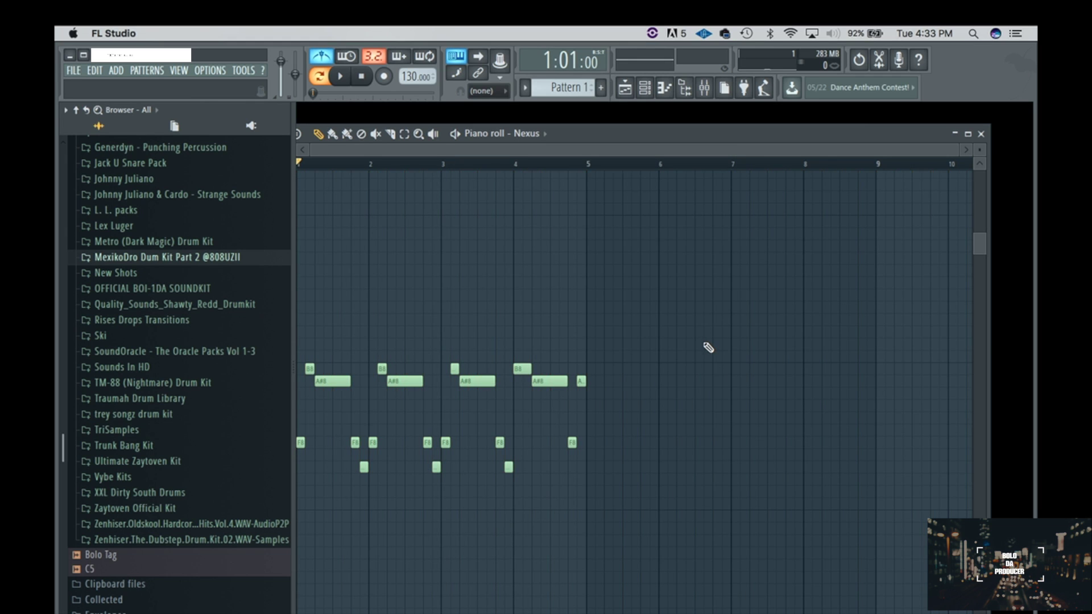
key("space")
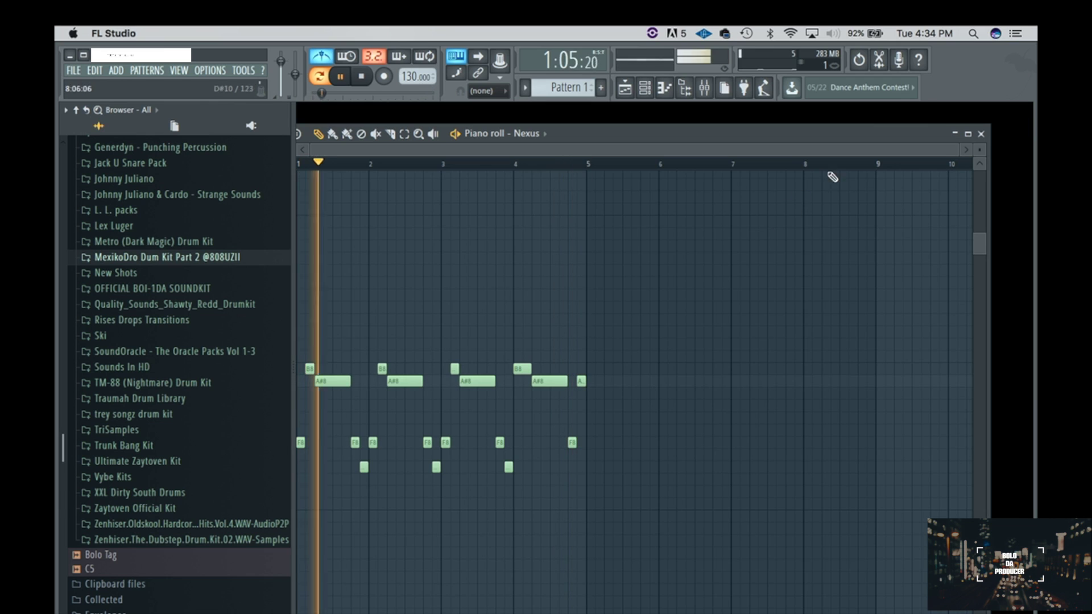
key("space")
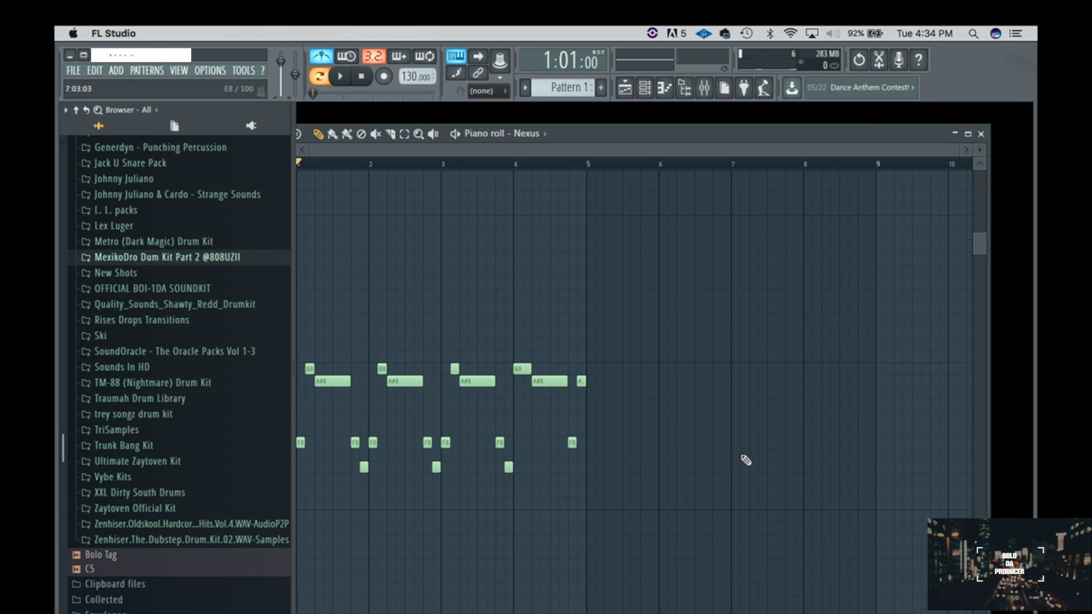
Set the main snap to Line and duplicate the four-bar Nexus melody into bars 5 to 8.
mouse_move(621, 523)
left_mouse_down()
mouse_move(504, 366)
mouse_move(58, 370)
mouse_move(626, 375)
left_mouse_up()
key("super+z")
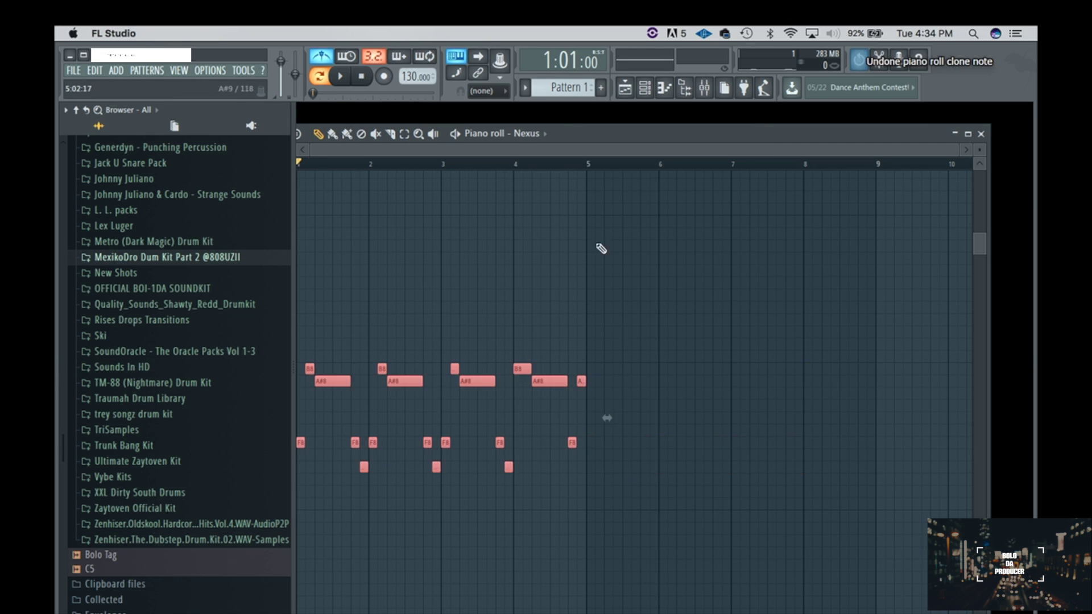
left_click(502, 91)
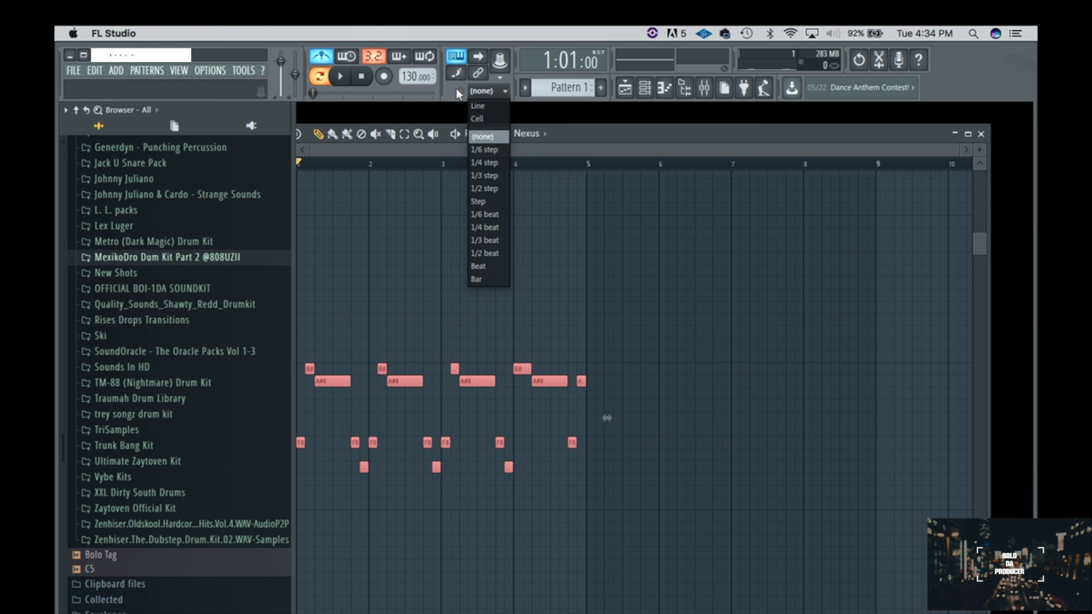
left_click(478, 107)
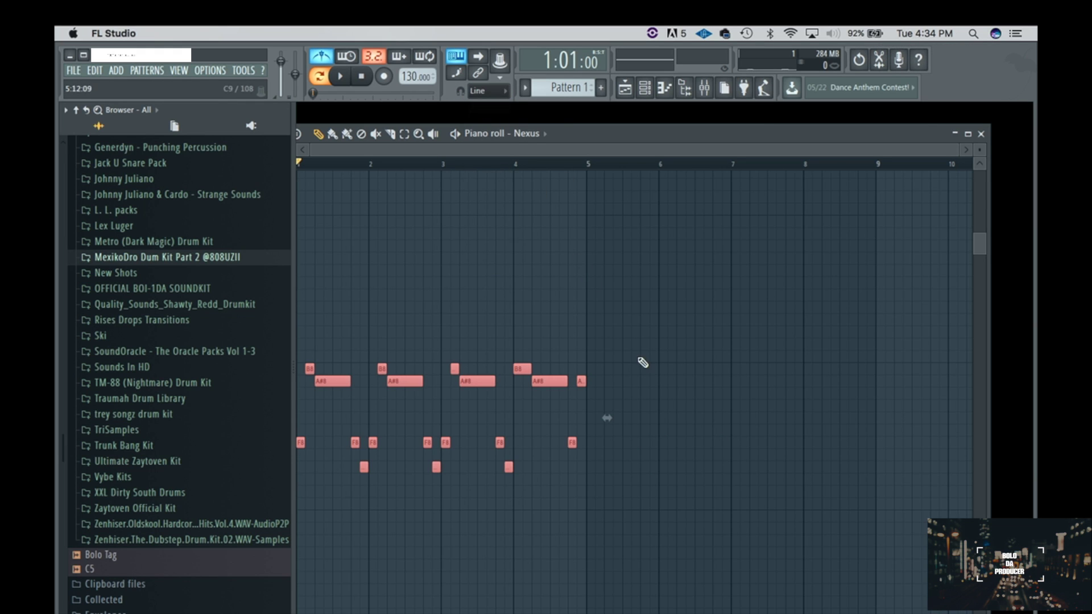
left_click_drag(633, 509, 91, 355)
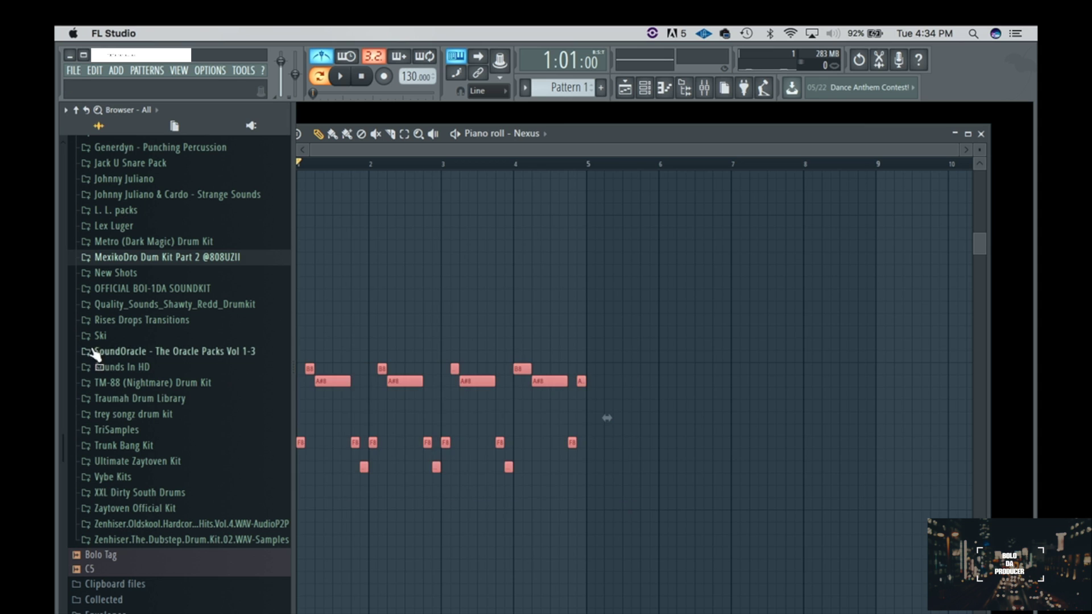
key("super+b")
left_click_drag(585, 369, 623, 369)
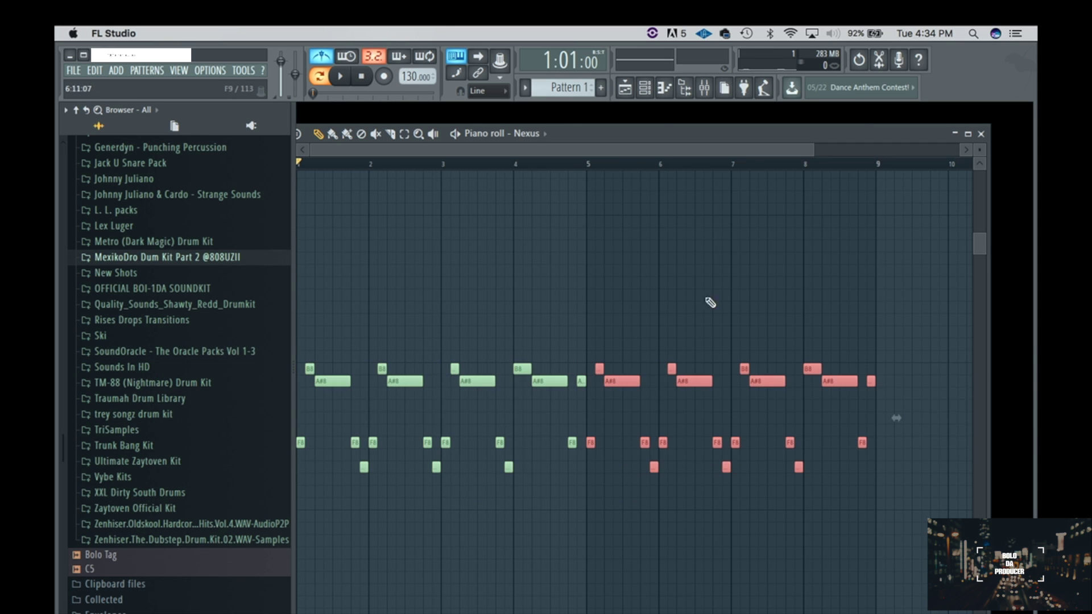
left_click(981, 135)
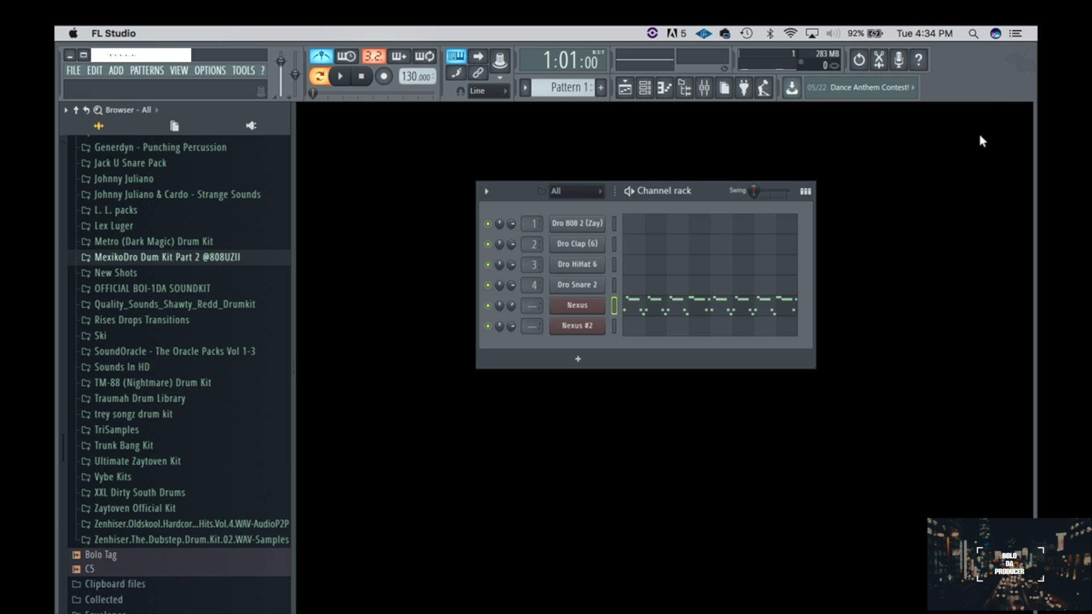
Lower the Nexus #2 channel volume to about 46% and record an eight-bar counter-melody on it.
left_click(577, 326)
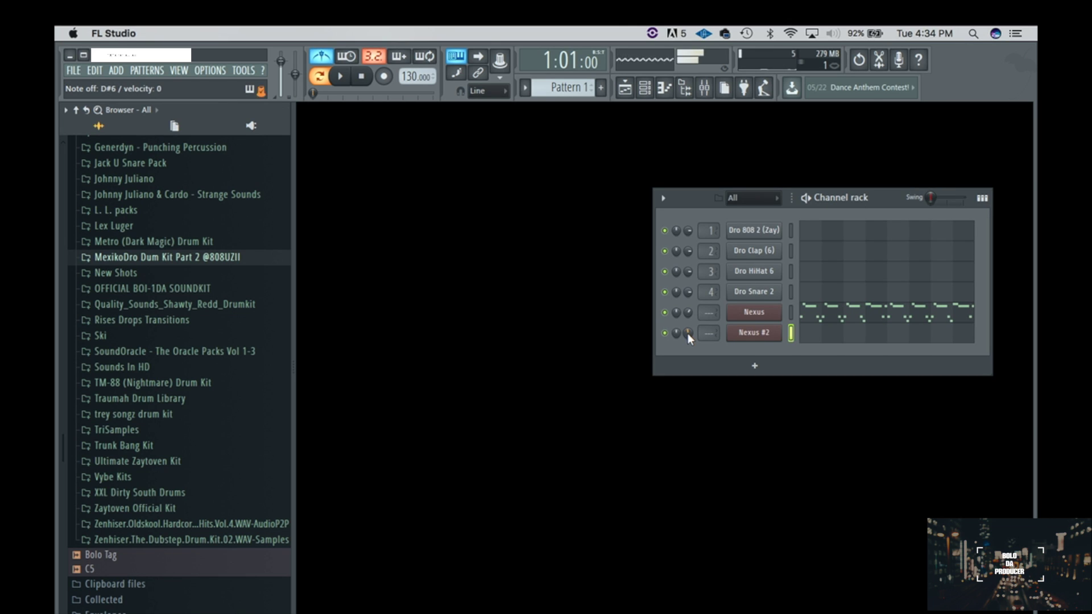
left_click_drag(687, 333, 687, 362)
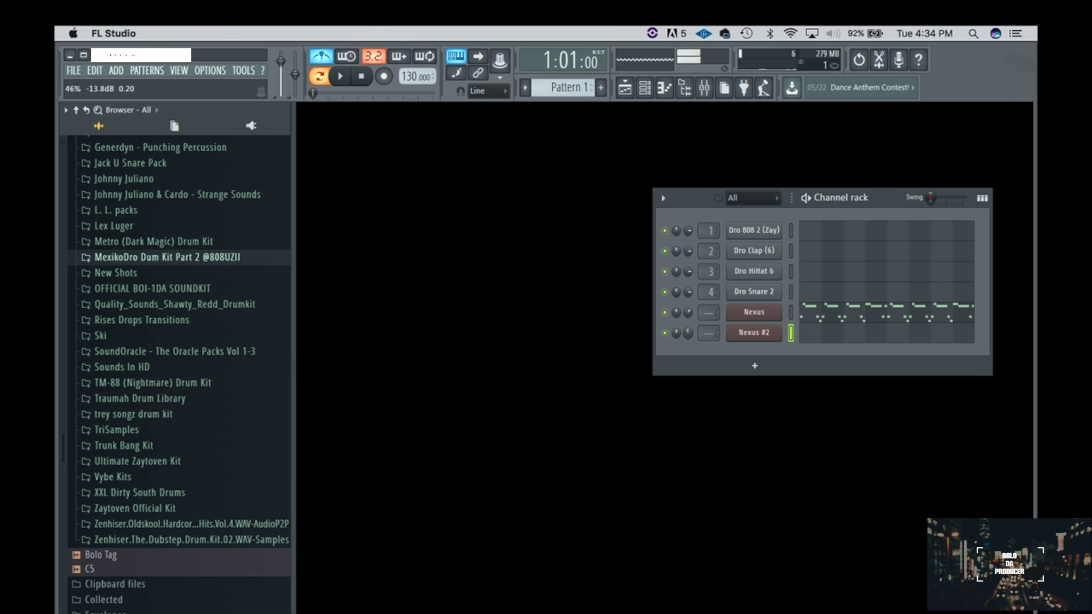
left_click(386, 81)
left_click(341, 77)
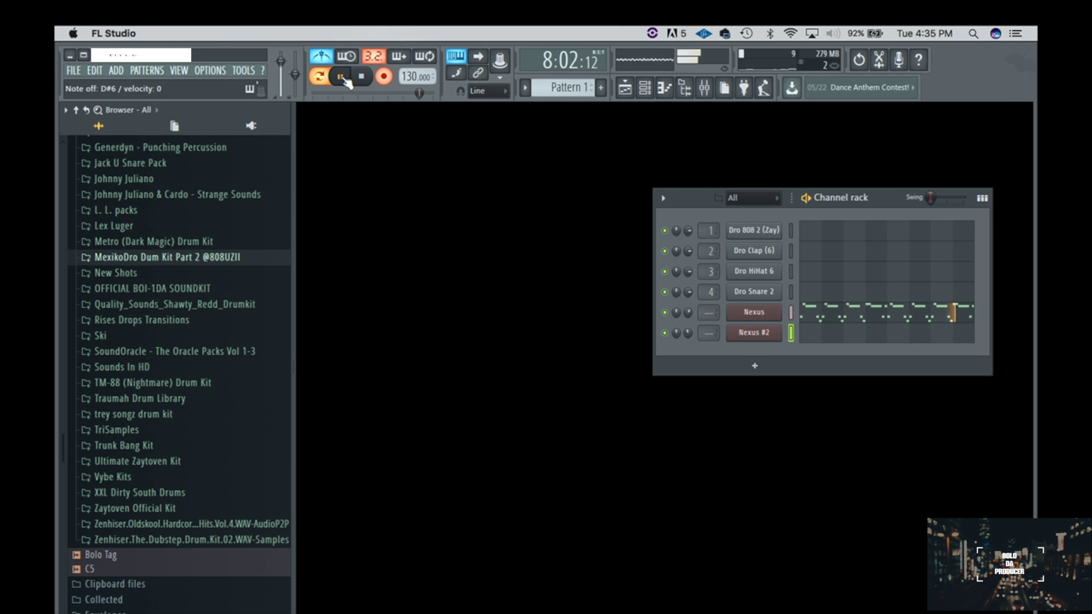
left_click(341, 76)
left_click(359, 73)
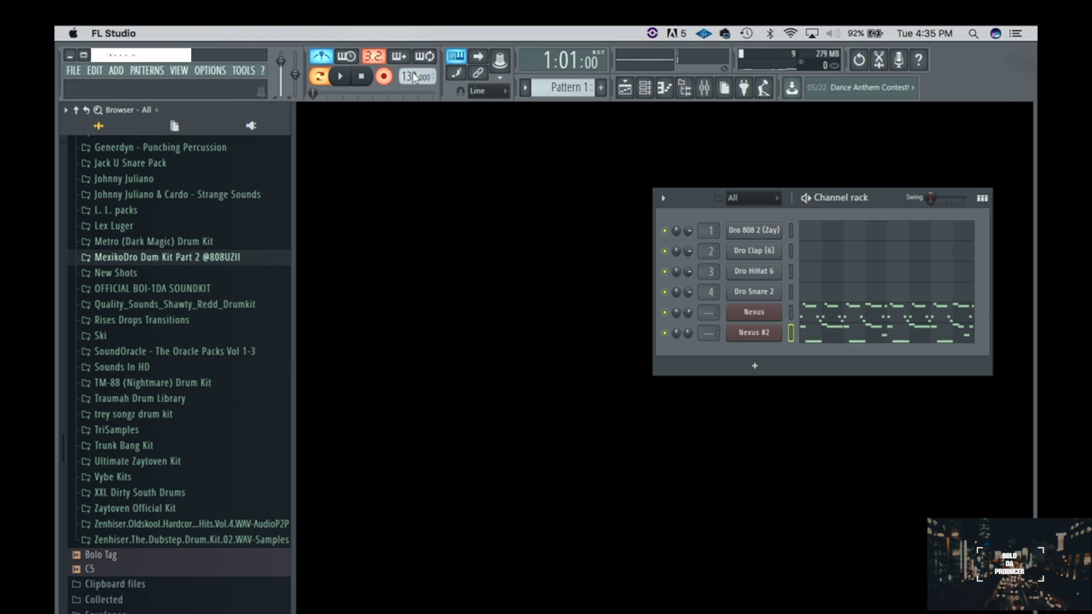
Quantize the recorded Nexus #2 notes with the Half-beat template.
left_click(900, 335)
left_click_drag(980, 246, 998, 386)
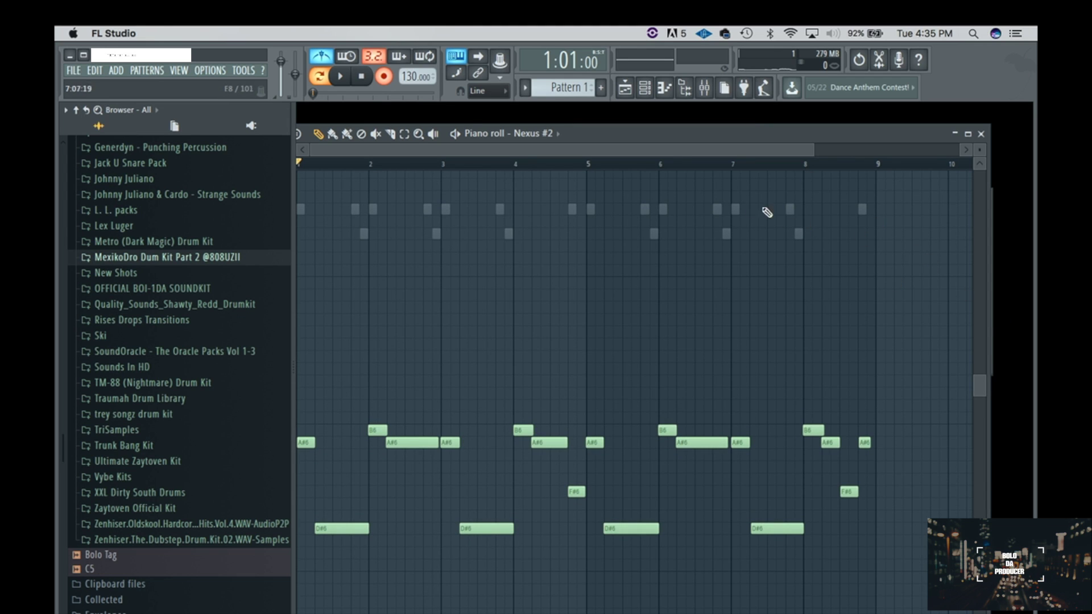
key("alt+q")
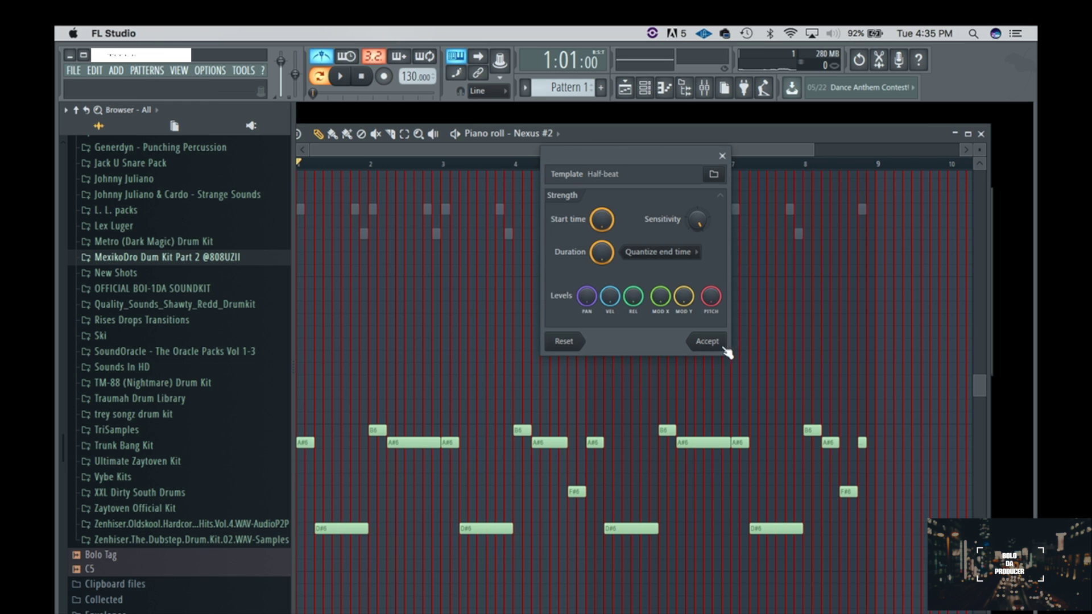
left_click(706, 341)
Play back both melodies and readjust the Nexus #2 channel volume to about 46%.
key("space")
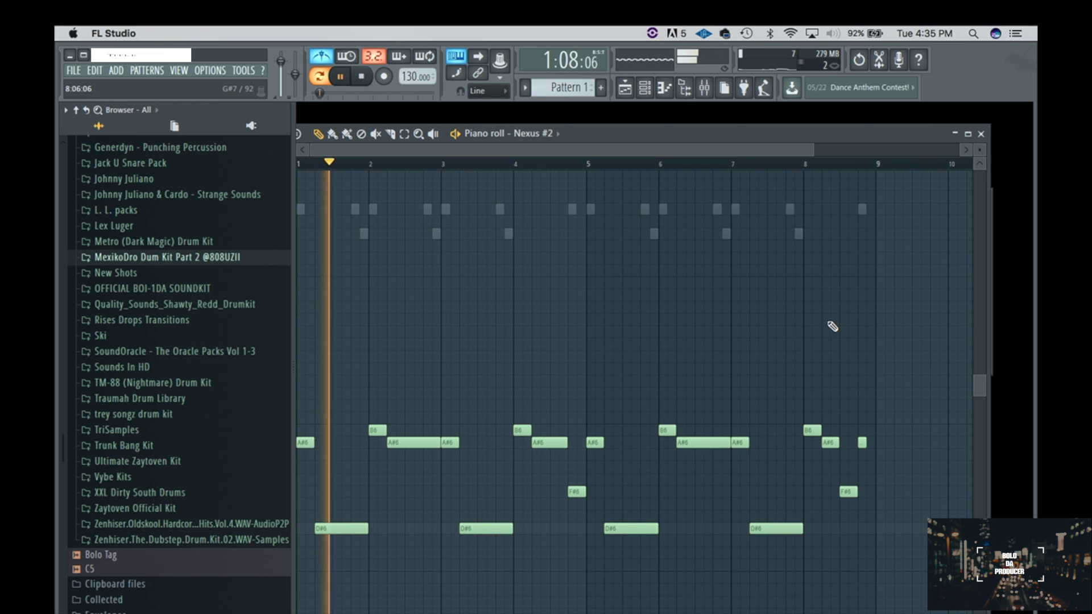
left_click(980, 133)
left_click_drag(687, 332, 687, 346)
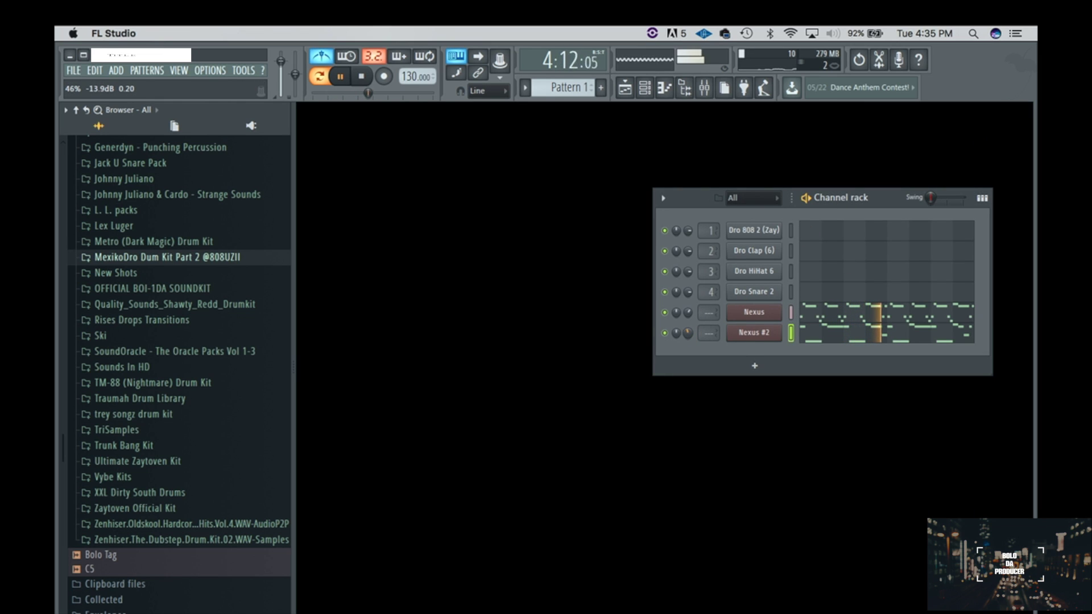
key("space")
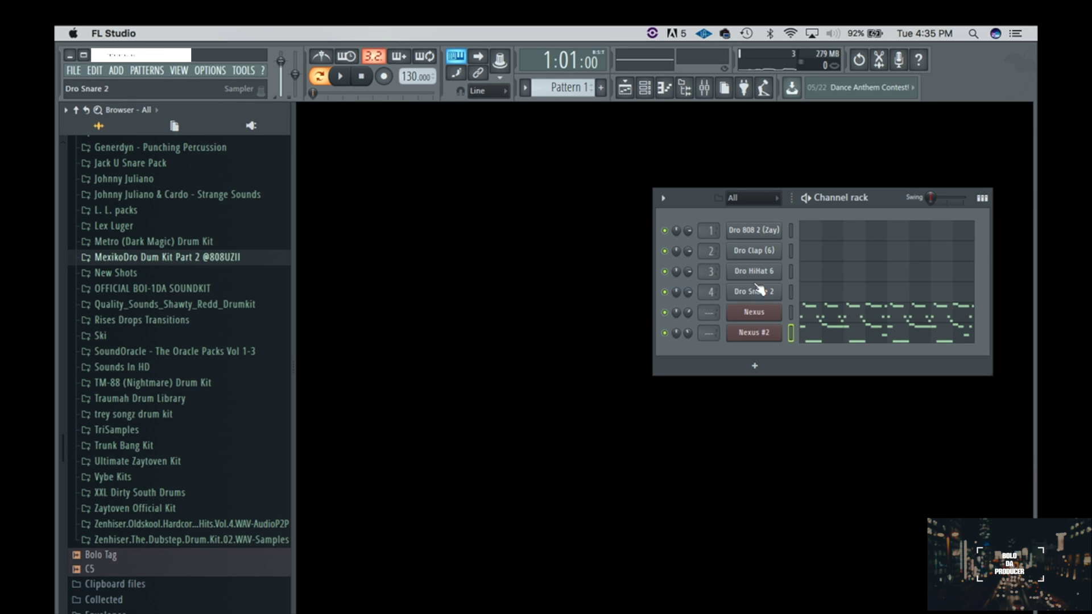
Select the Dro Clap (6) channel and record one clap per bar over the eight-bar melody.
left_click(758, 256)
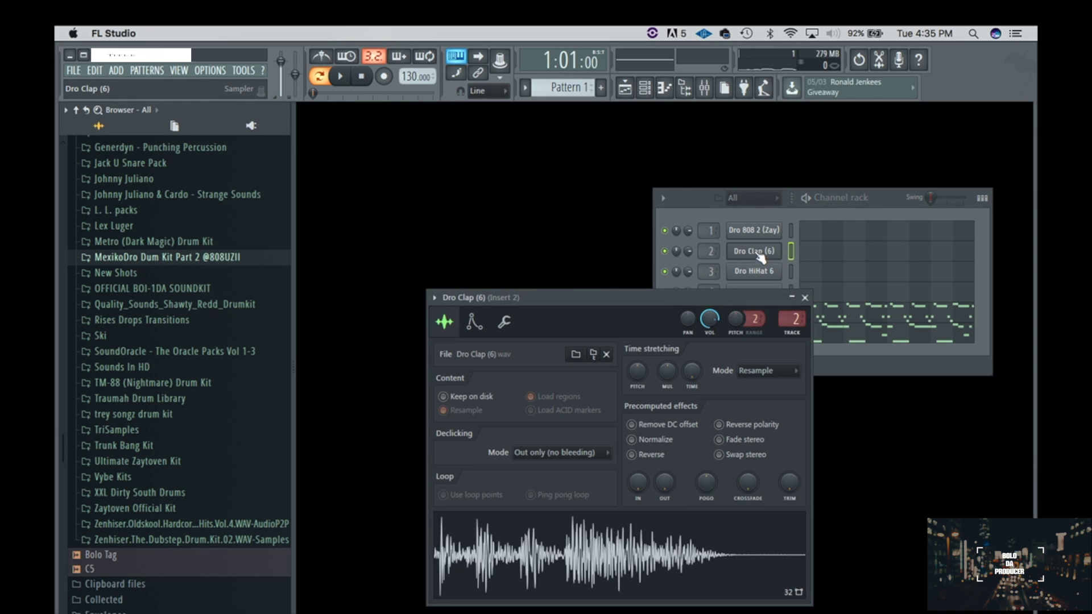
left_click(805, 298)
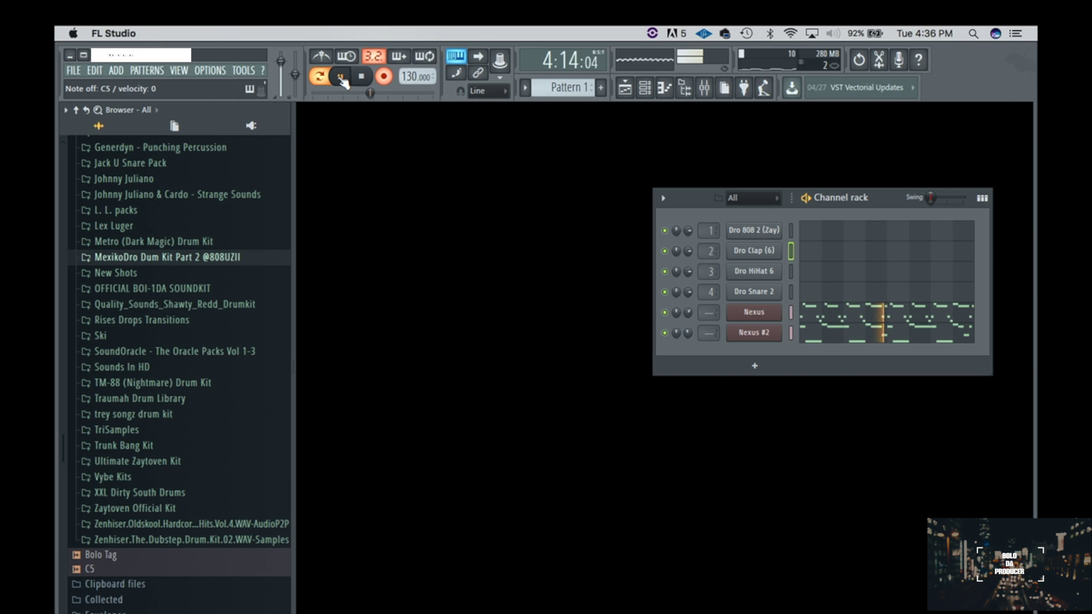
key("space")
Quantize the recorded Dro Clap (6) notes with the Half-beat template, using the Leave end time duration mode.
left_click(896, 248)
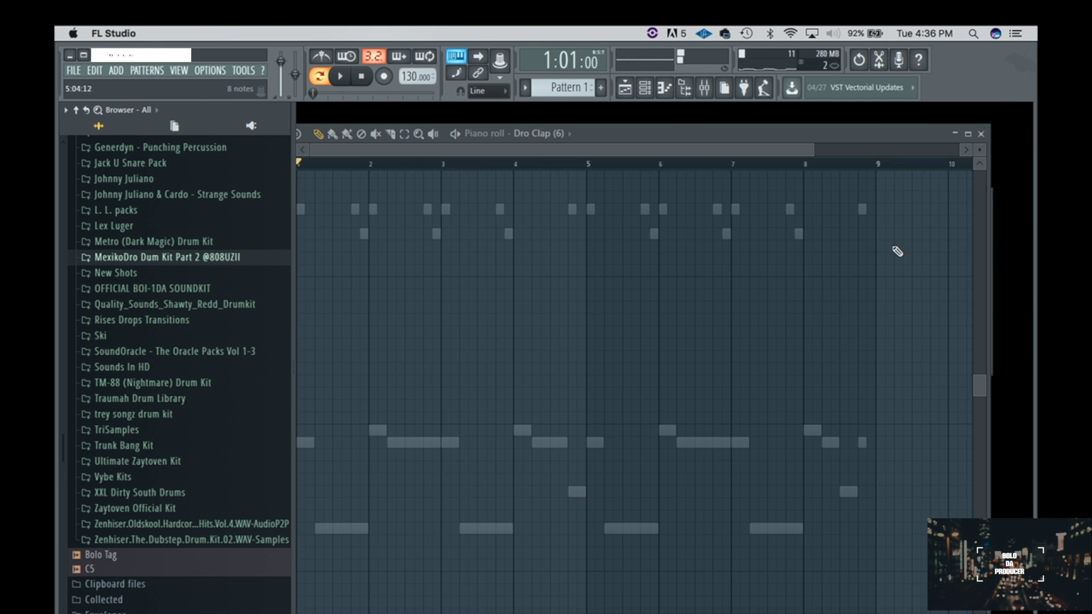
scroll(979, 360, "down", 3)
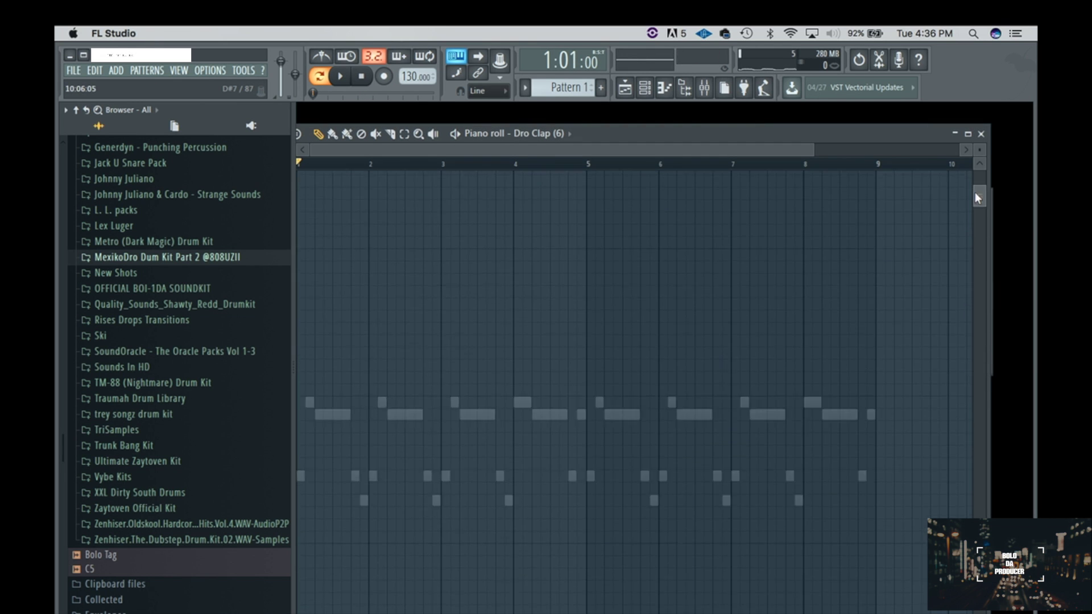
left_click_drag(979, 407, 979, 545)
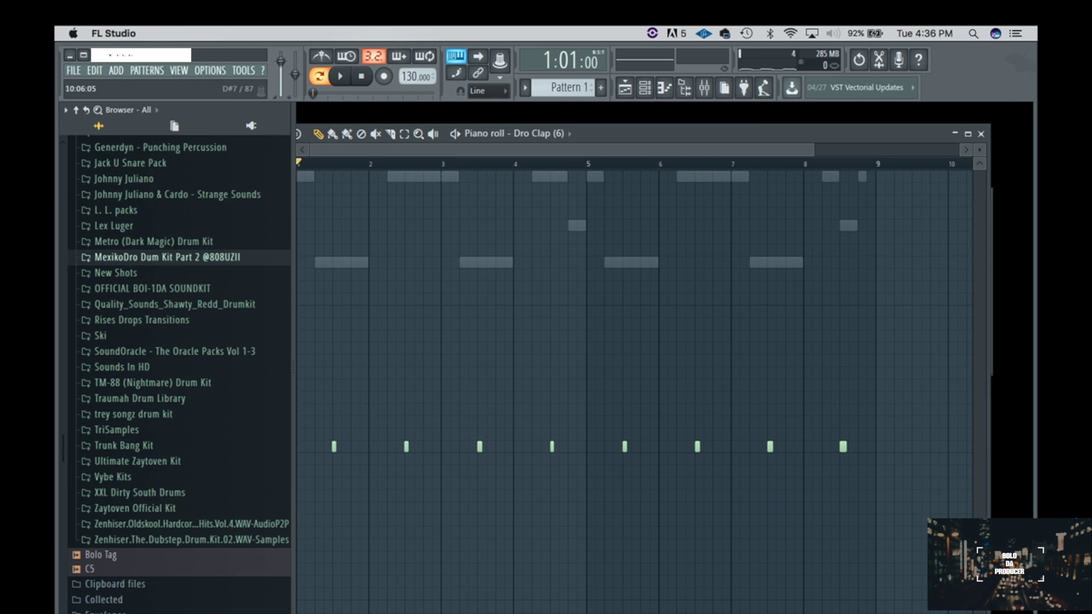
key("alt+q")
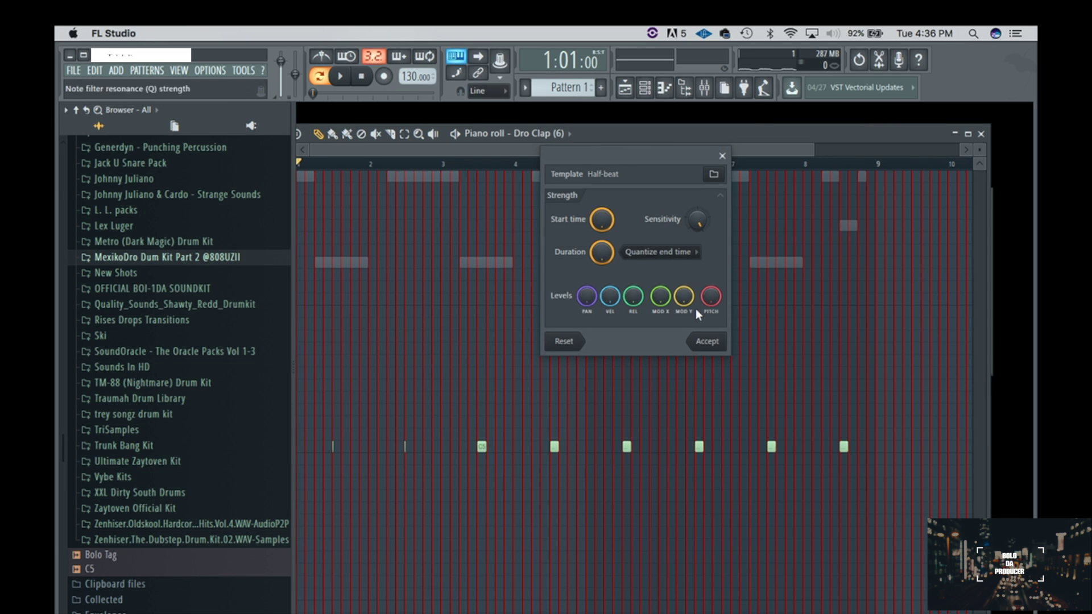
left_click(693, 252)
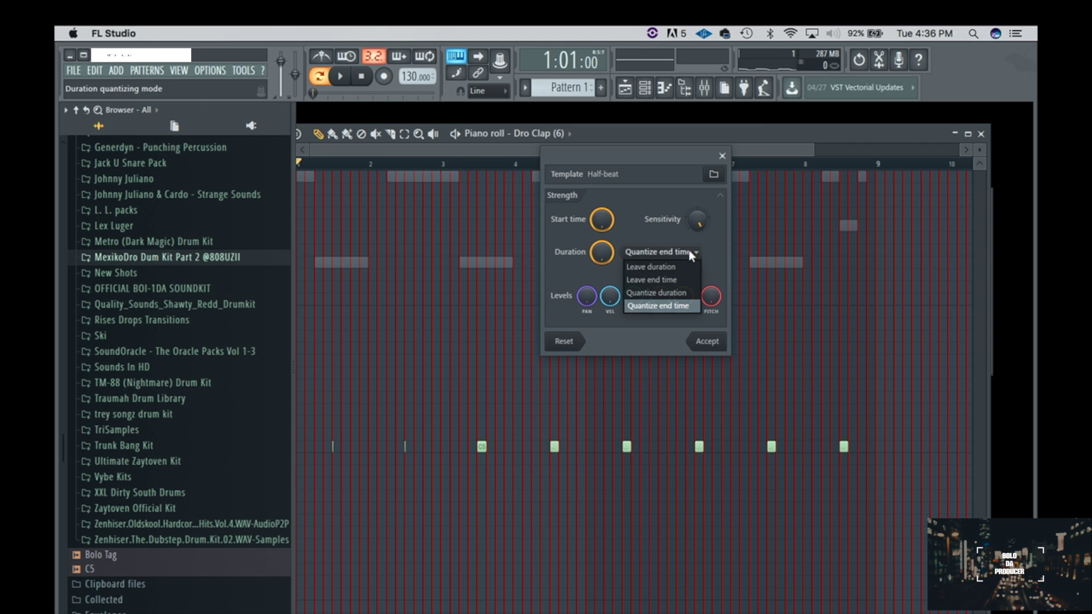
left_click(678, 278)
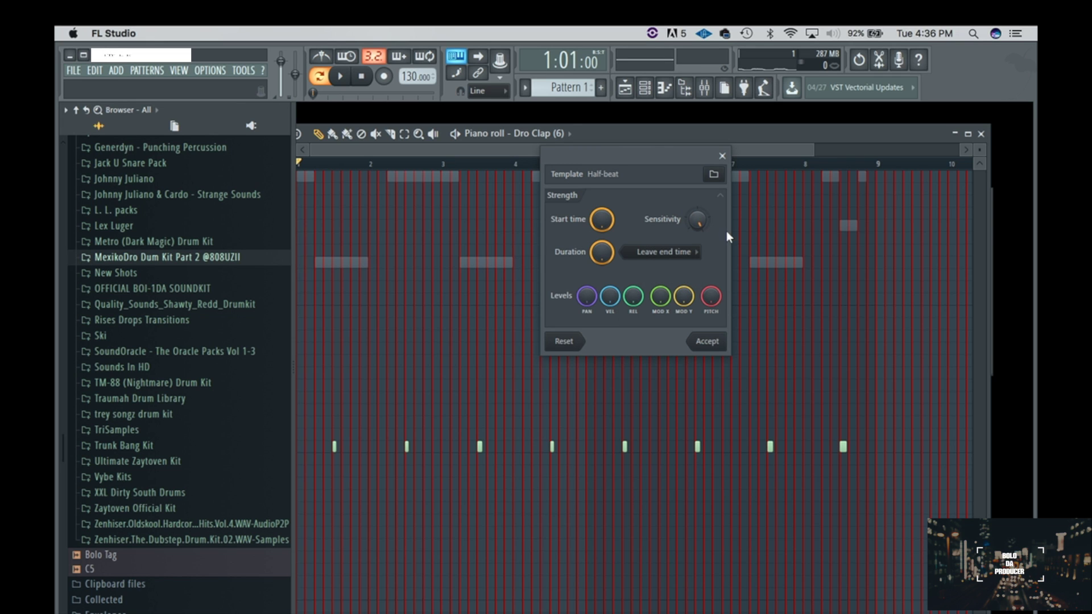
left_click(717, 344)
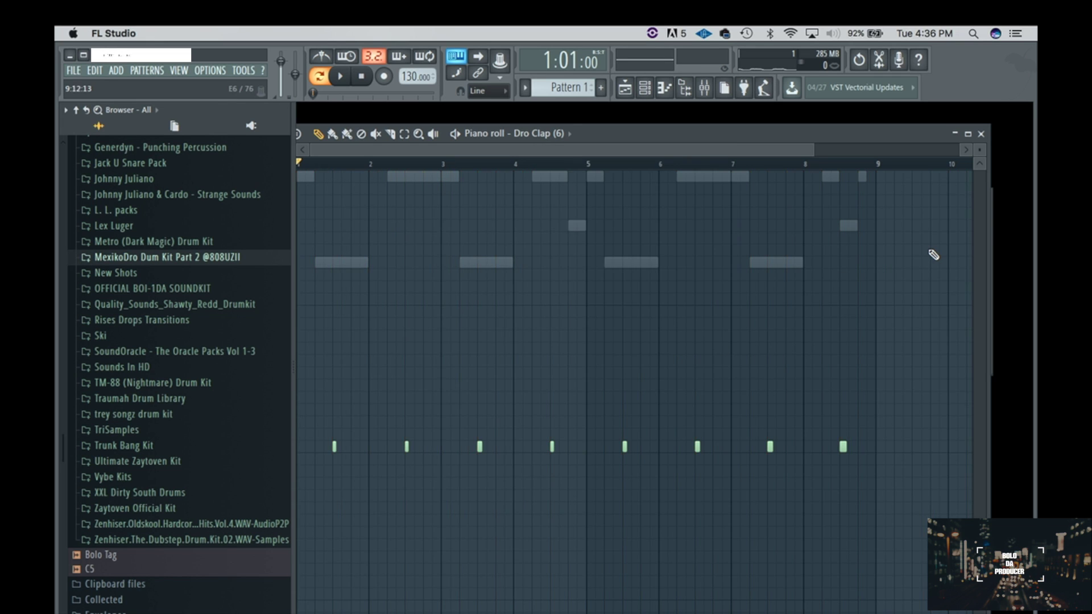
Play back the pattern with the quantized claps and lower the Nexus #2 channel volume.
key("space")
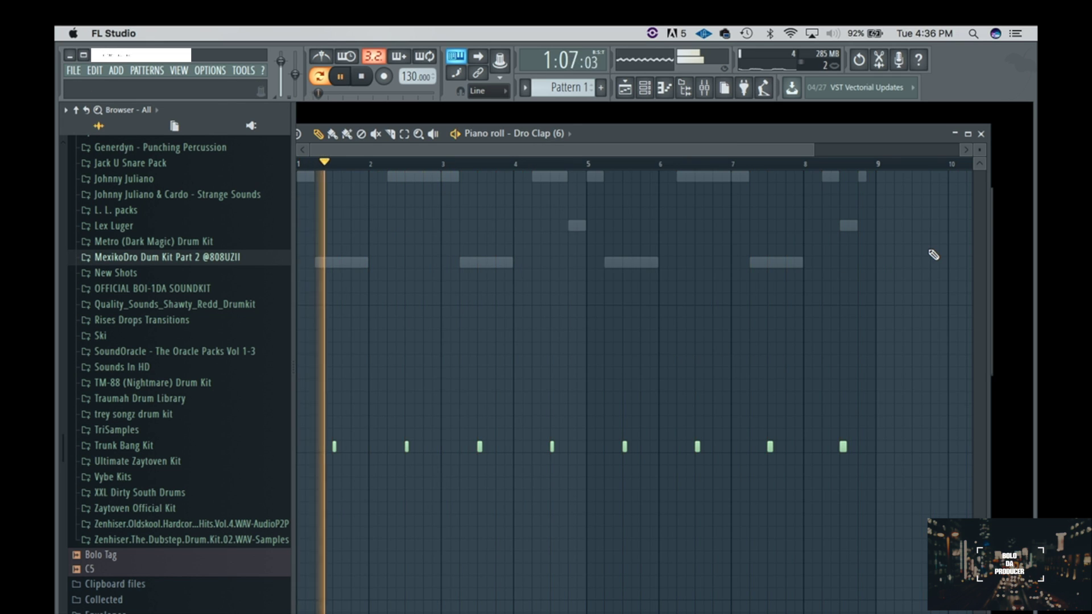
left_click(980, 134)
left_click_drag(688, 333, 687, 376)
key("space")
Inspect the effect slots of the Master track in the mixer.
left_click(707, 88)
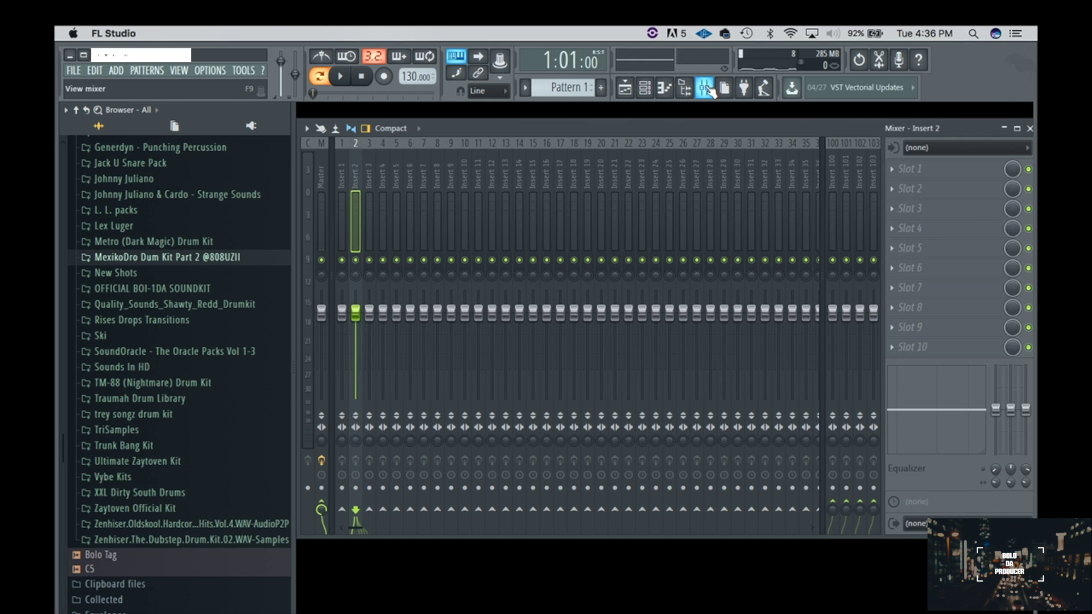
left_click(321, 172)
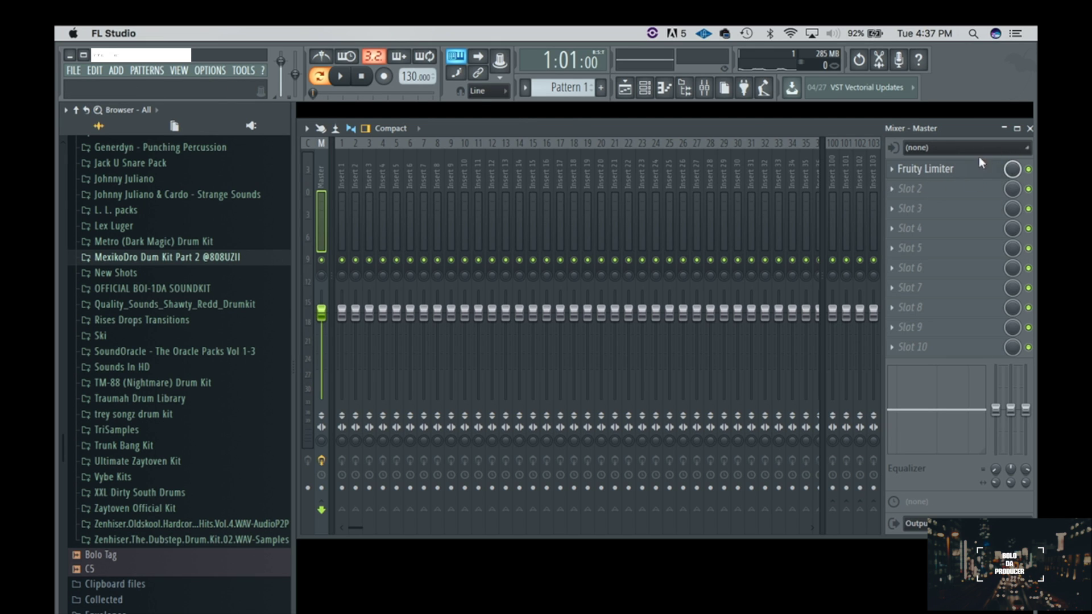
left_click(1029, 129)
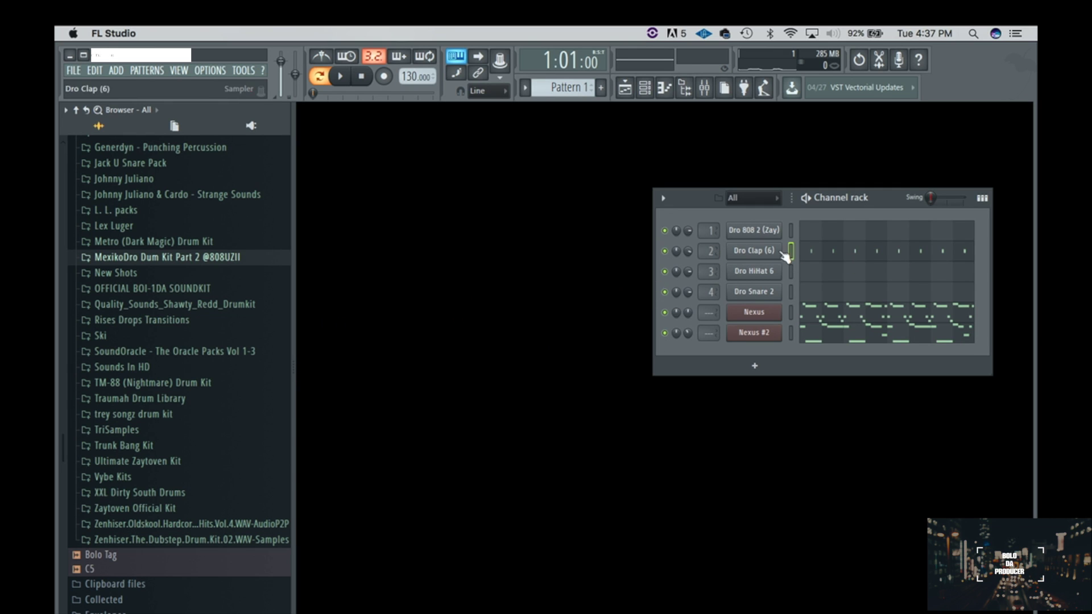
Draw a B4 note for Dro HiHat 6 from the start of bar 1 and stretch it almost to the end of bar 8.
left_click(769, 277)
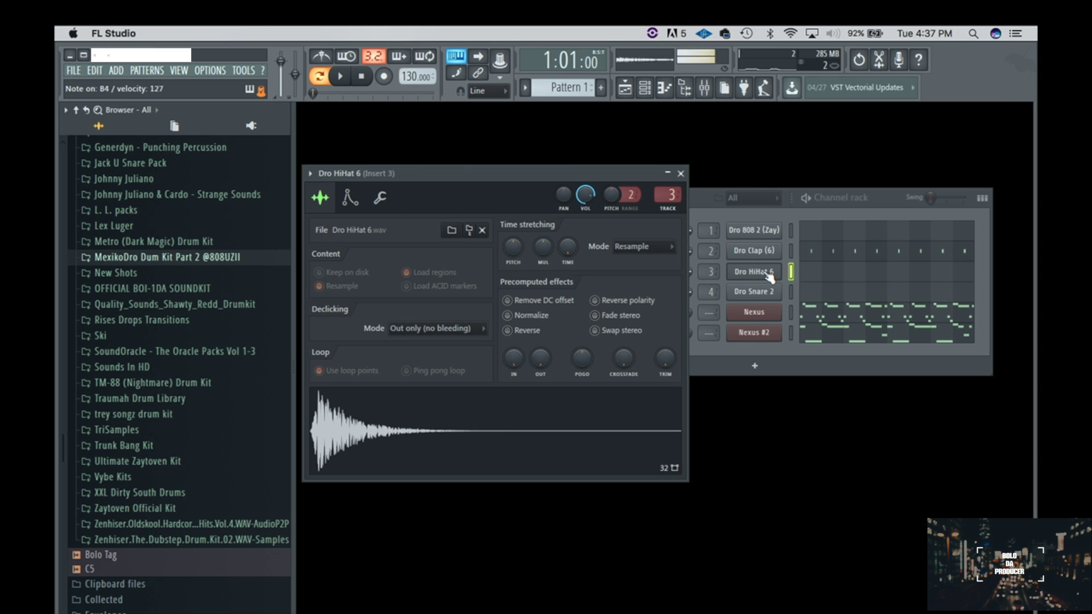
key("F7")
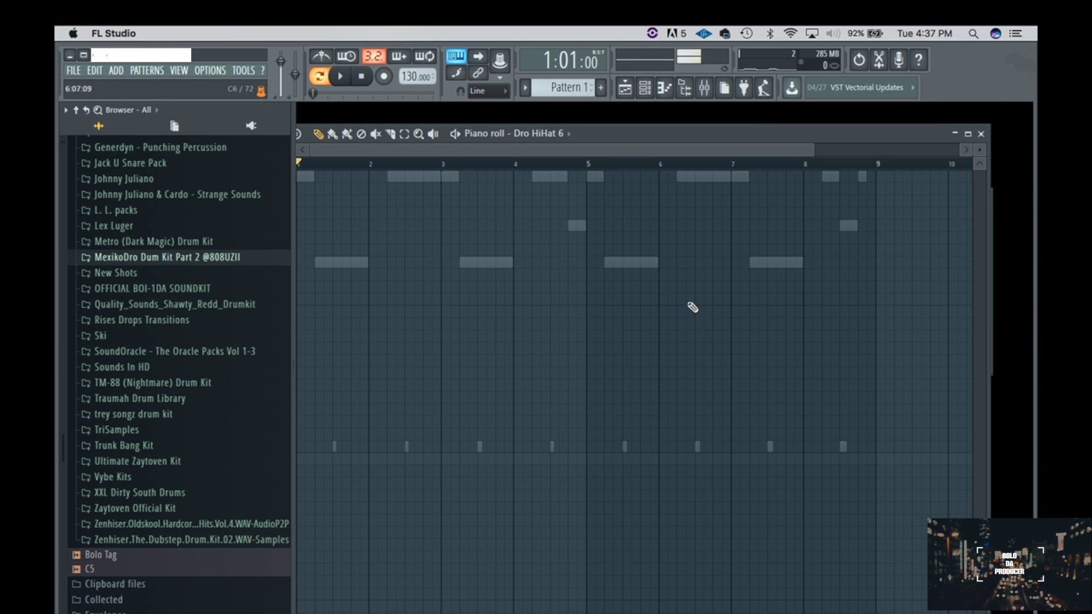
left_click_drag(575, 142, 675, 120)
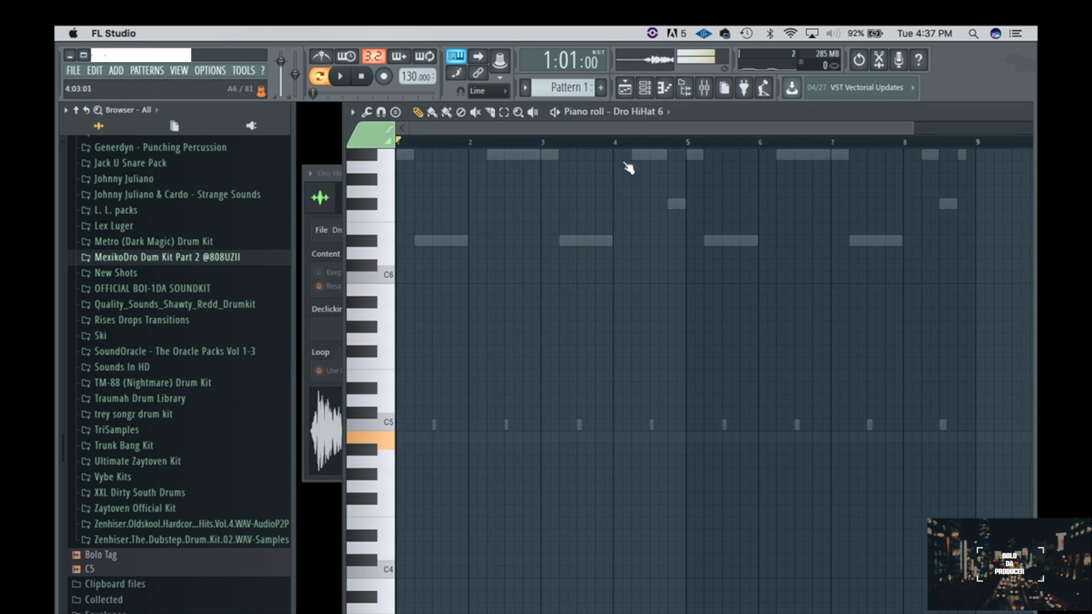
left_click(402, 437)
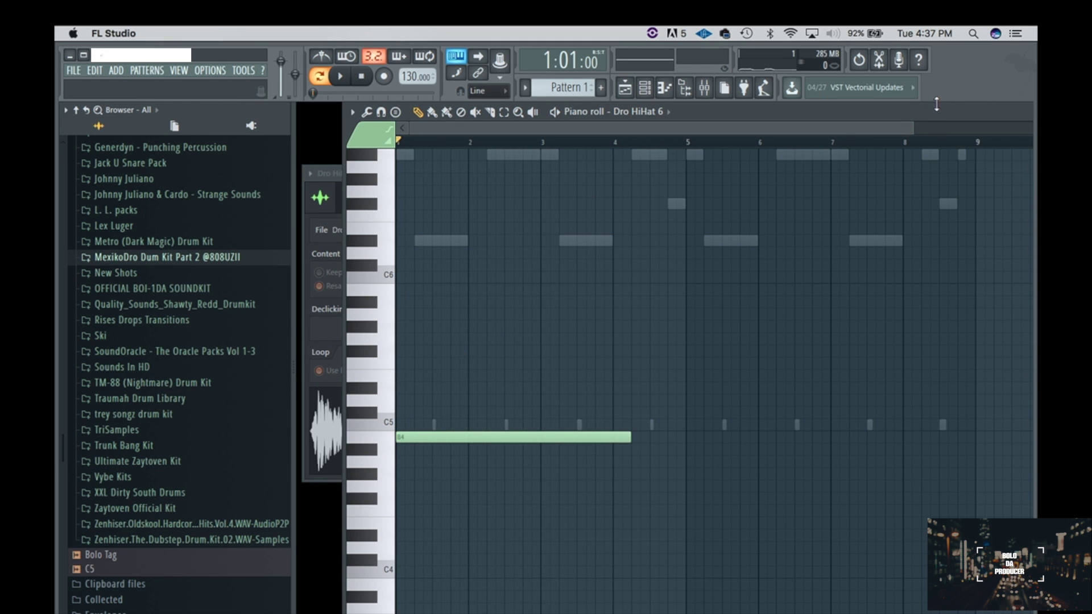
left_click_drag(932, 108, 773, 114)
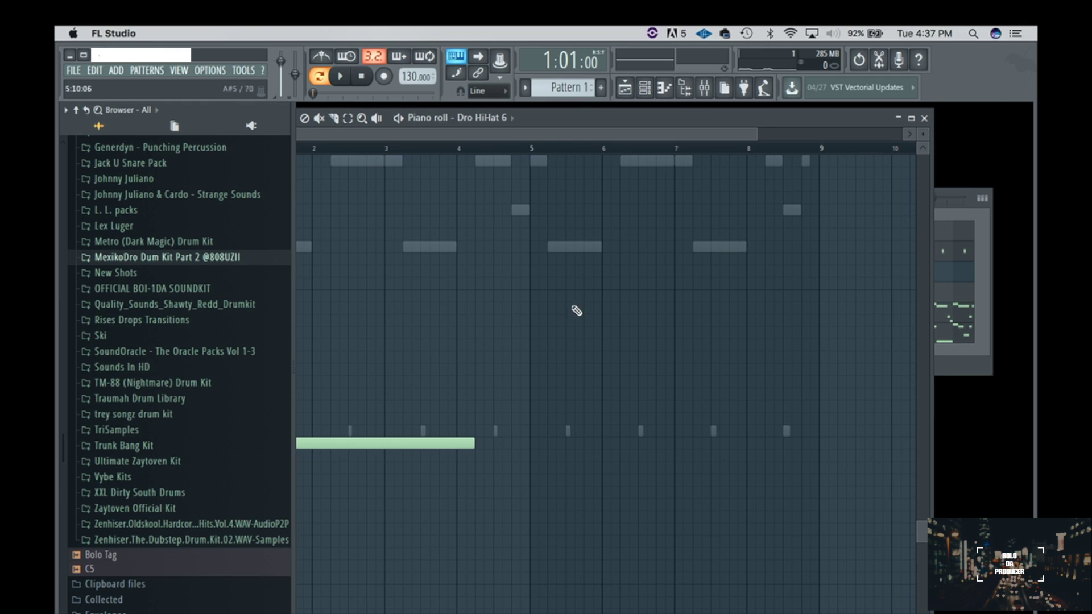
left_click_drag(475, 445, 815, 413)
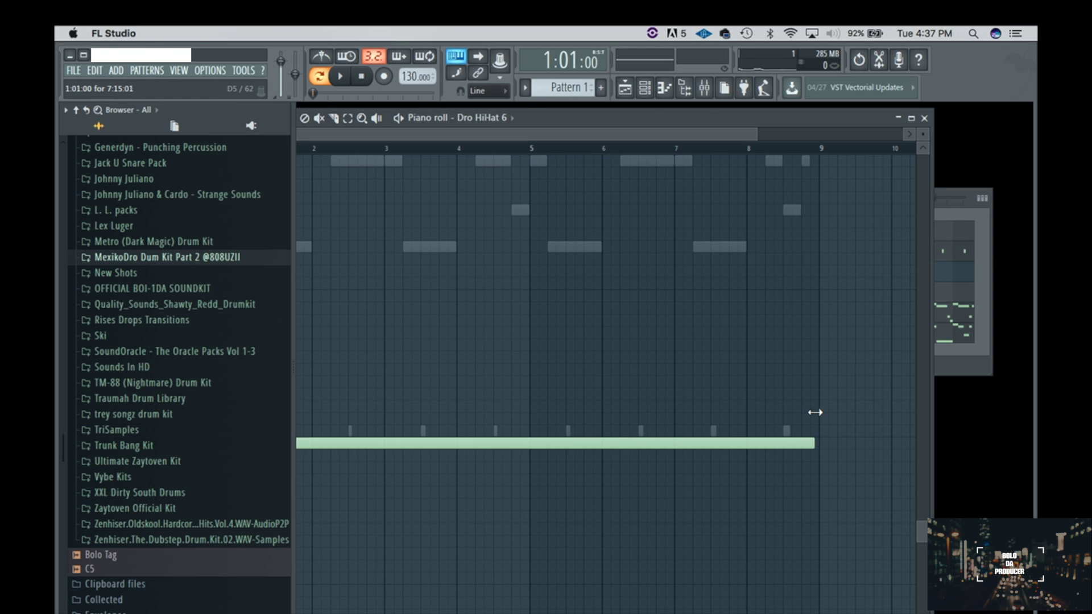
left_click_drag(816, 412, 815, 414)
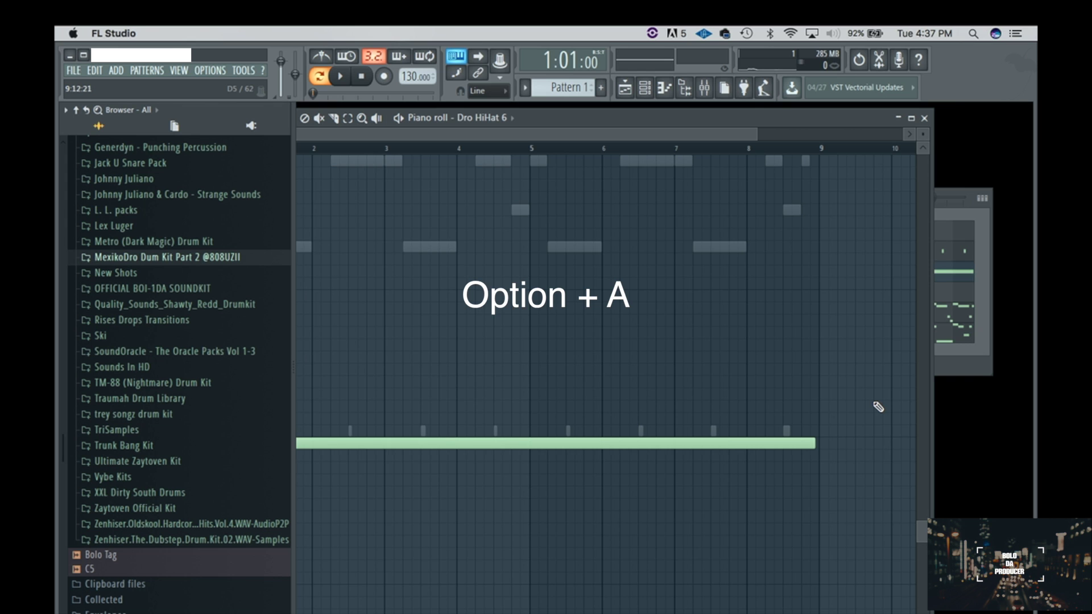
Arpeggiate the long hi-hat note into repeated hits with the Default pattern and Time sync, and play back the result.
key("alt+a")
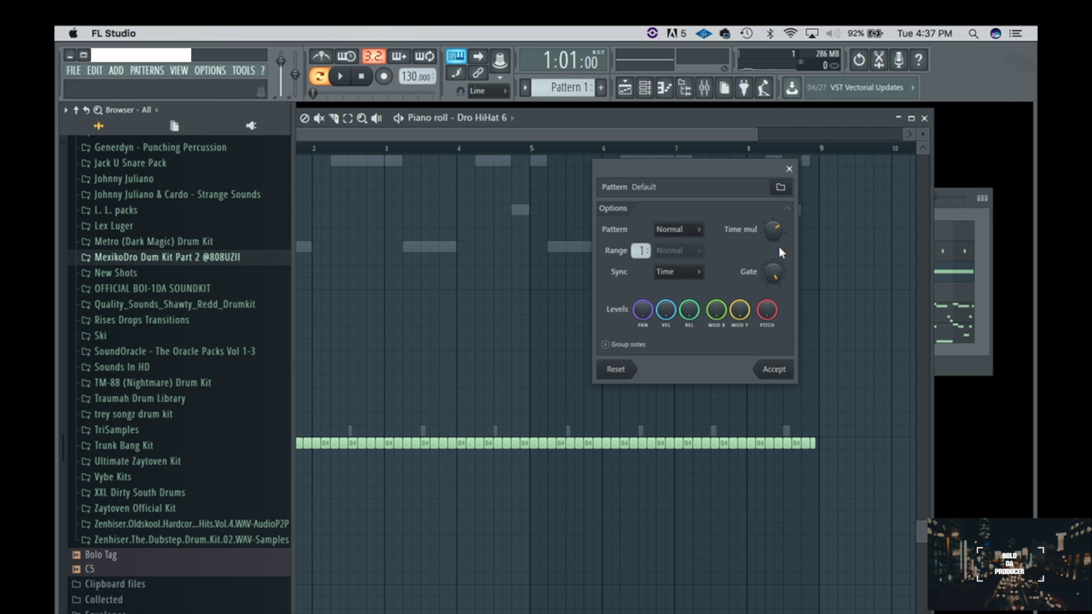
key("space")
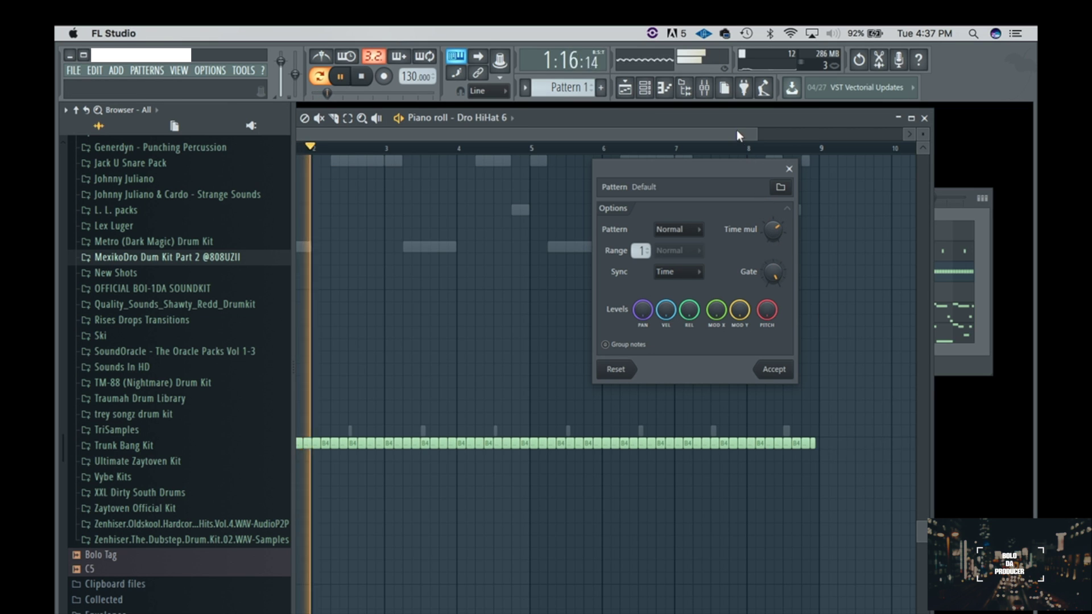
left_click(773, 369)
key("space")
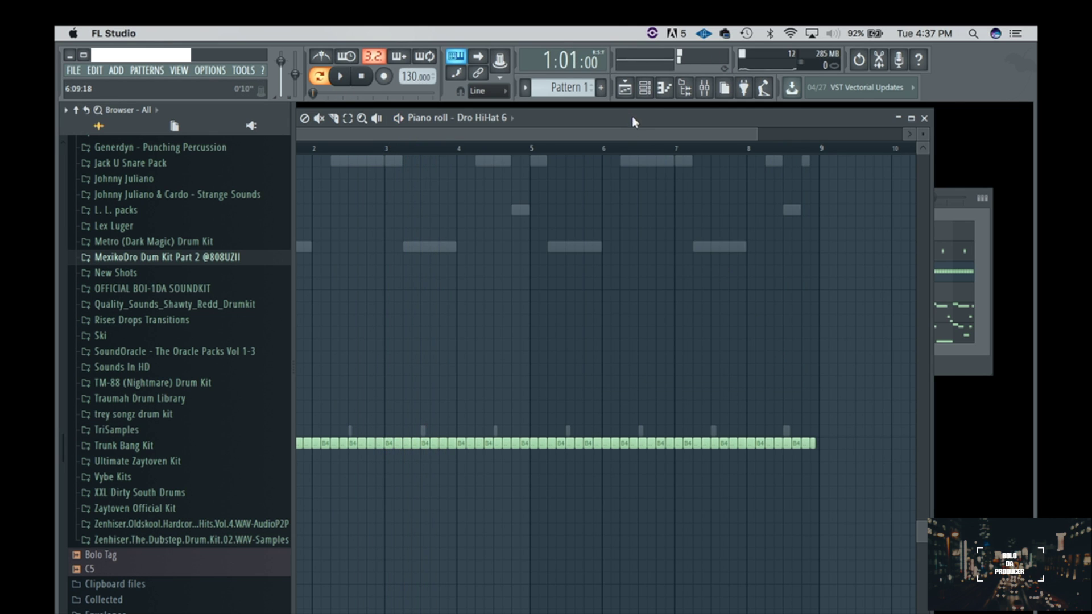
double_click(632, 116)
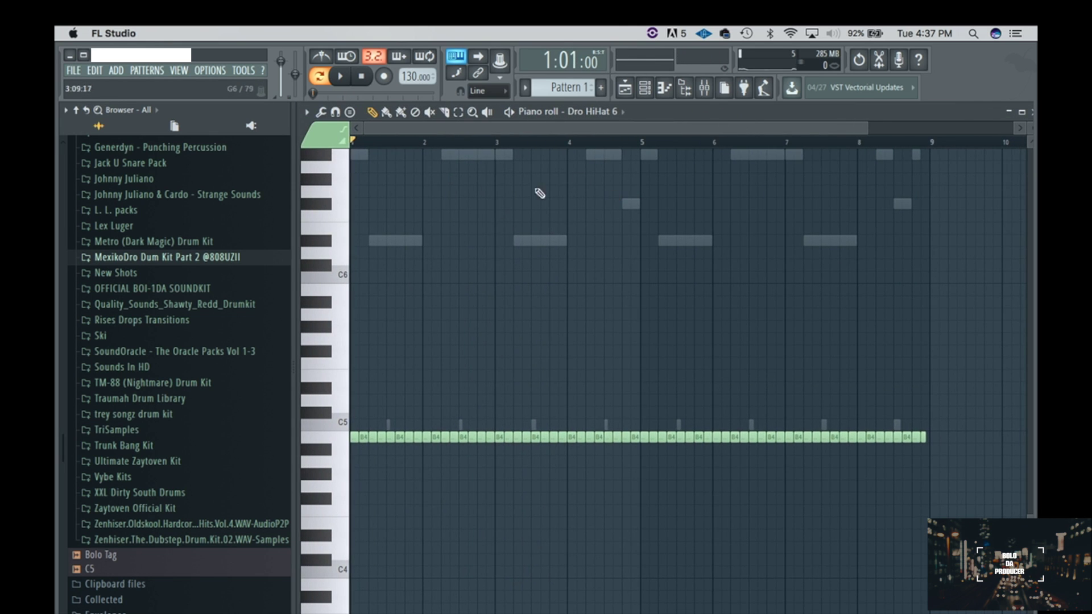
left_click_drag(871, 142, 548, 145)
key("space")
key("space")
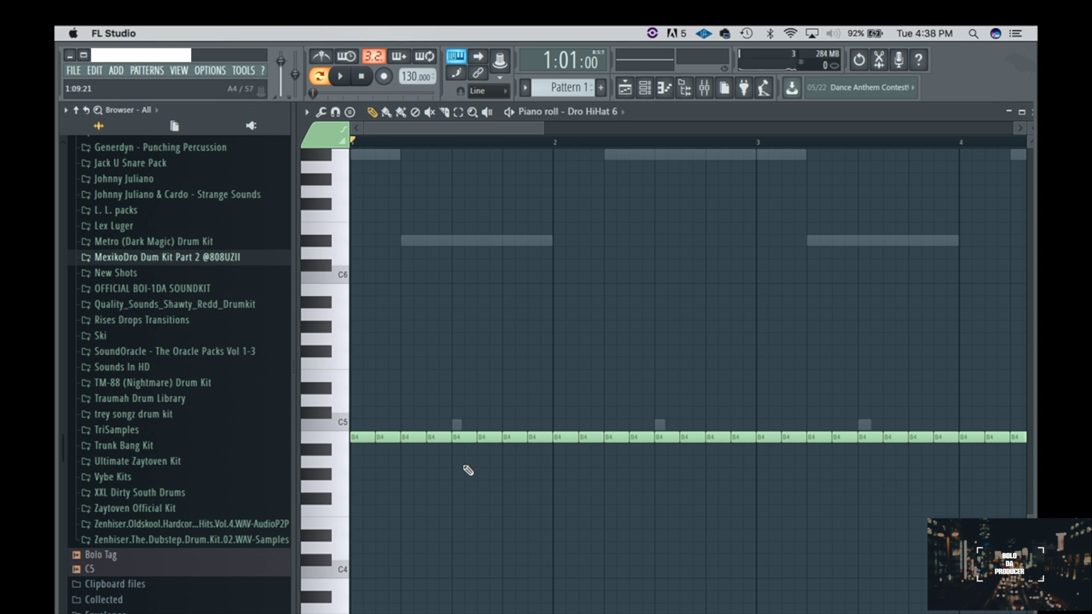
left_click_drag(462, 469, 473, 400)
key("space")
key("space")
left_click(433, 462)
left_click_drag(434, 465, 443, 406)
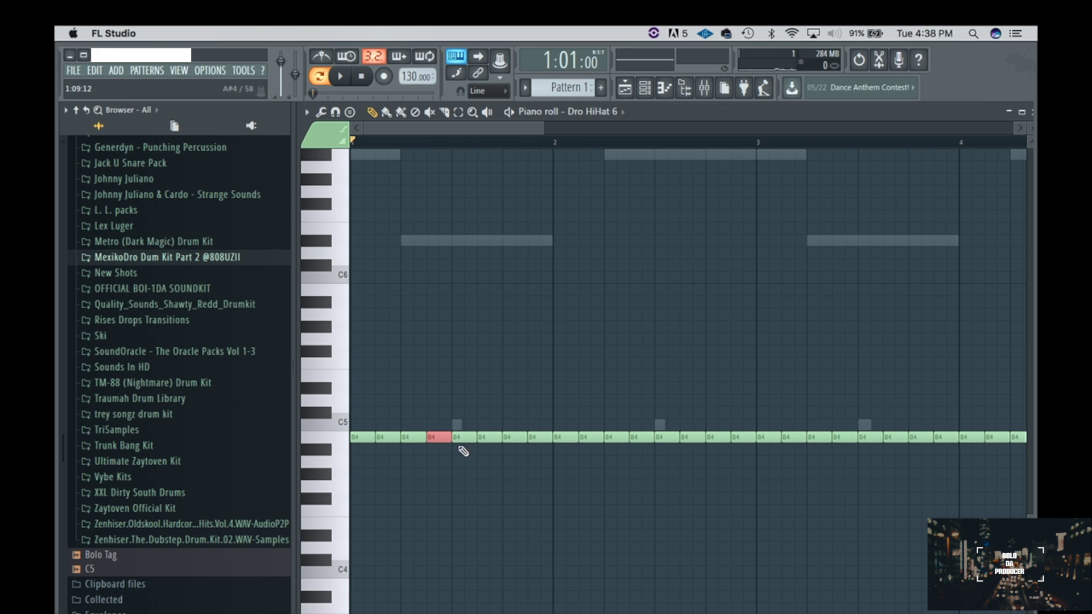
Close the Dro HiHat 6 sampler window and reopen that channel's notes in the piano roll.
left_click_drag(983, 117, 938, 121)
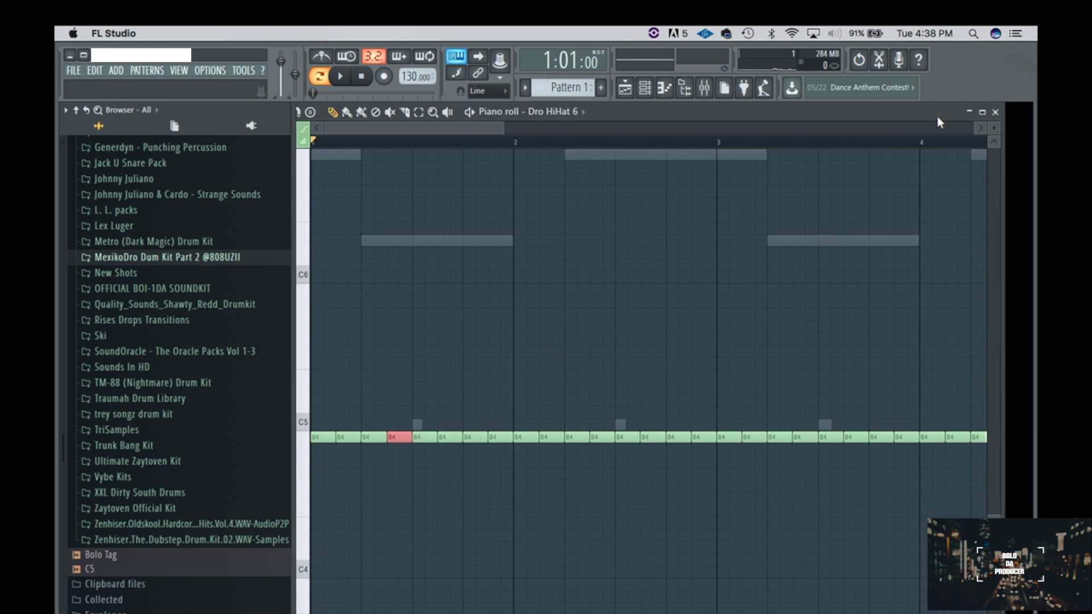
left_click(995, 112)
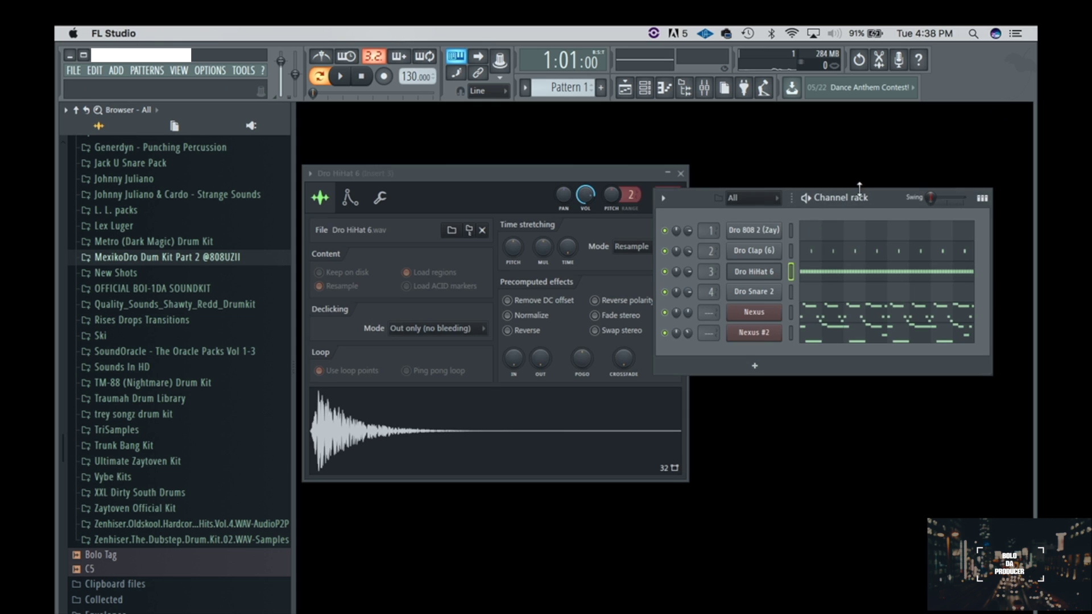
left_click(681, 174)
left_click(862, 271)
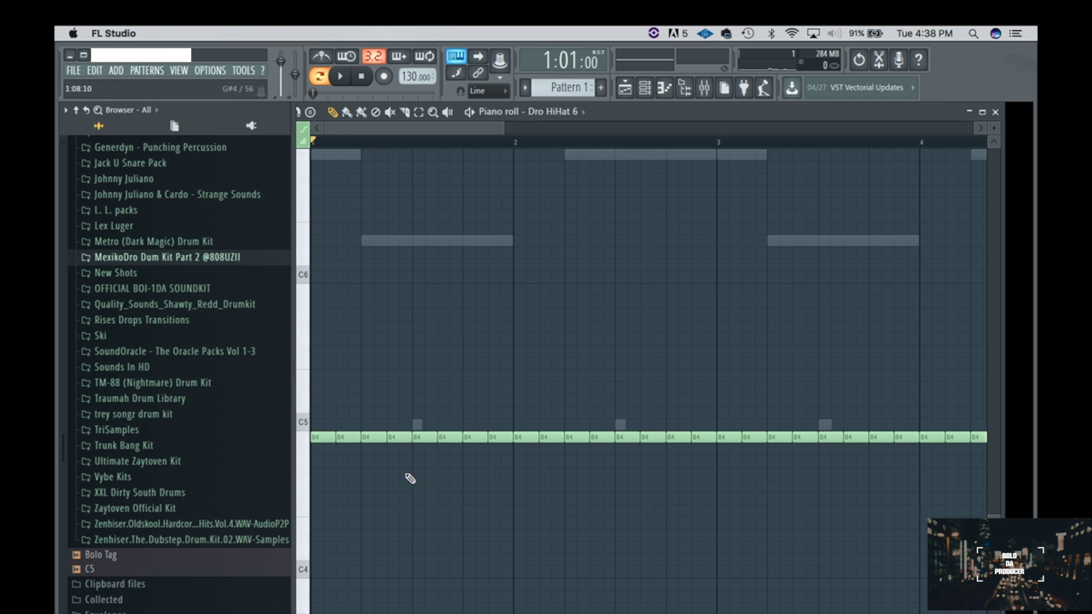
Arpeggiate the B4 hi-hat just before bar 1's clap with a lower Time mul to form a four-hit roll, and audition it.
key("space")
key("space")
left_click(401, 437, "ctrl")
key("alt+a")
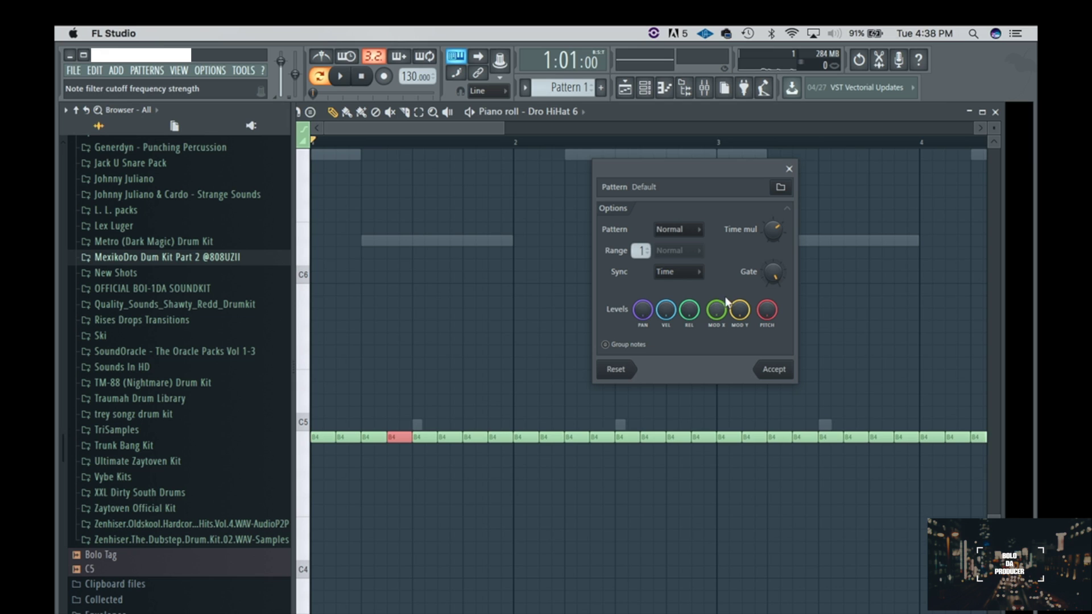
left_click_drag(774, 229, 774, 239)
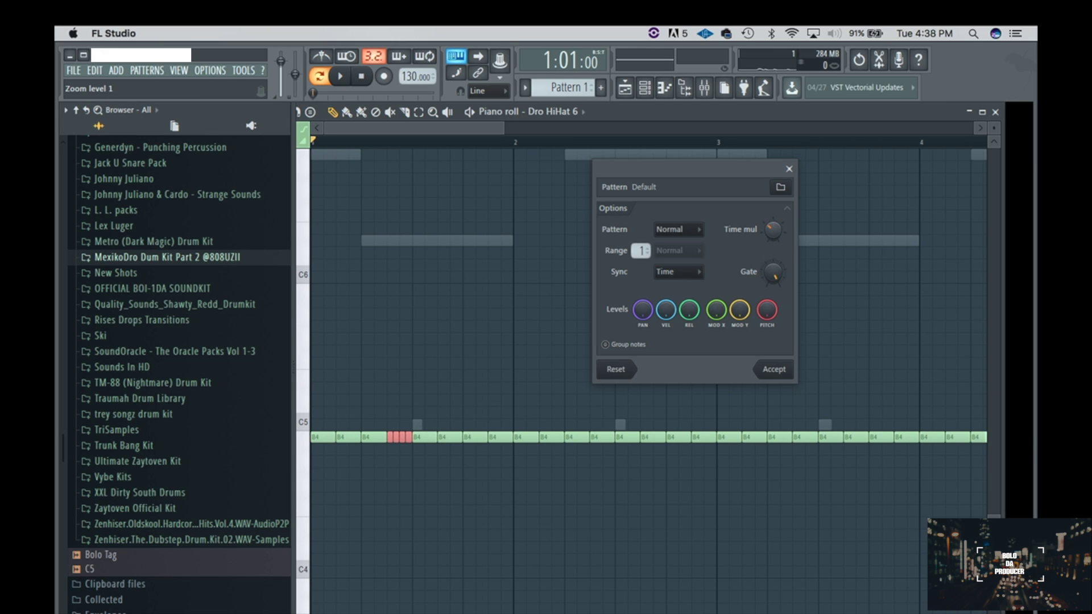
left_click(779, 372)
key("space")
left_click_drag(500, 127, 627, 127)
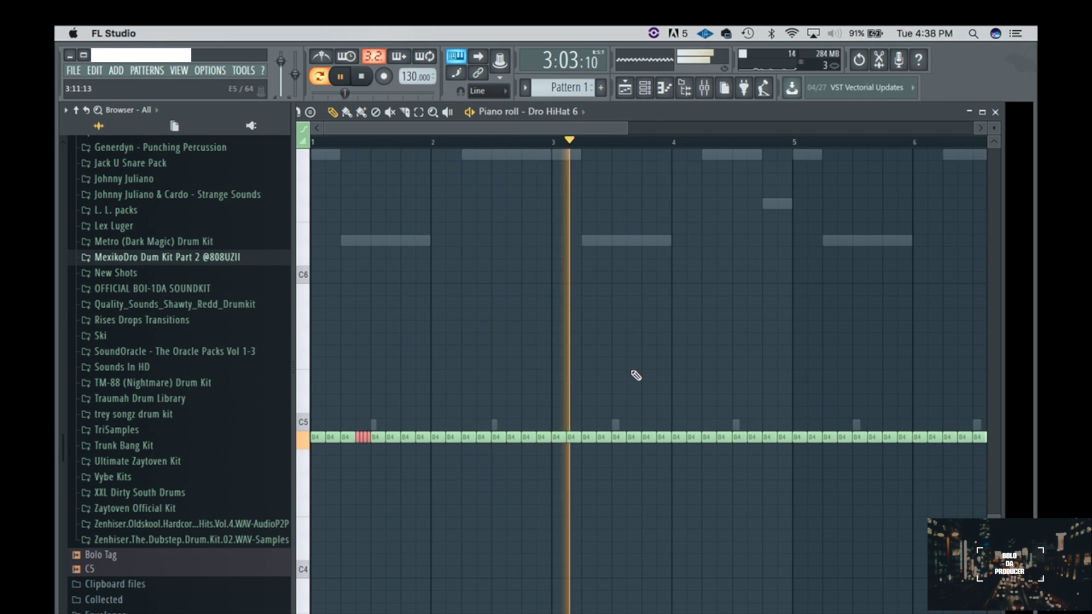
key("space")
Replace the single hi-hat just before bar 3's clap with a copy of the bar 1 roll.
left_click(606, 437)
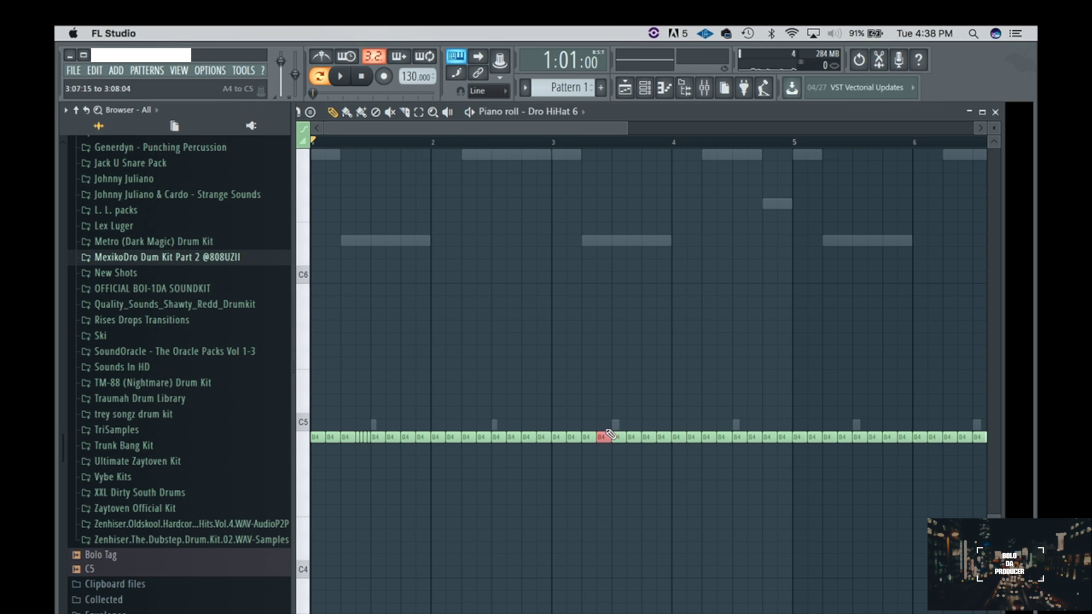
right_click(603, 437)
left_click(362, 436)
left_click_drag(364, 437, 604, 437)
Replace the hi-hats in bars 5 to 8 with a copy of bars 1 to 4 and play back the pattern.
left_click_drag(628, 127, 820, 127)
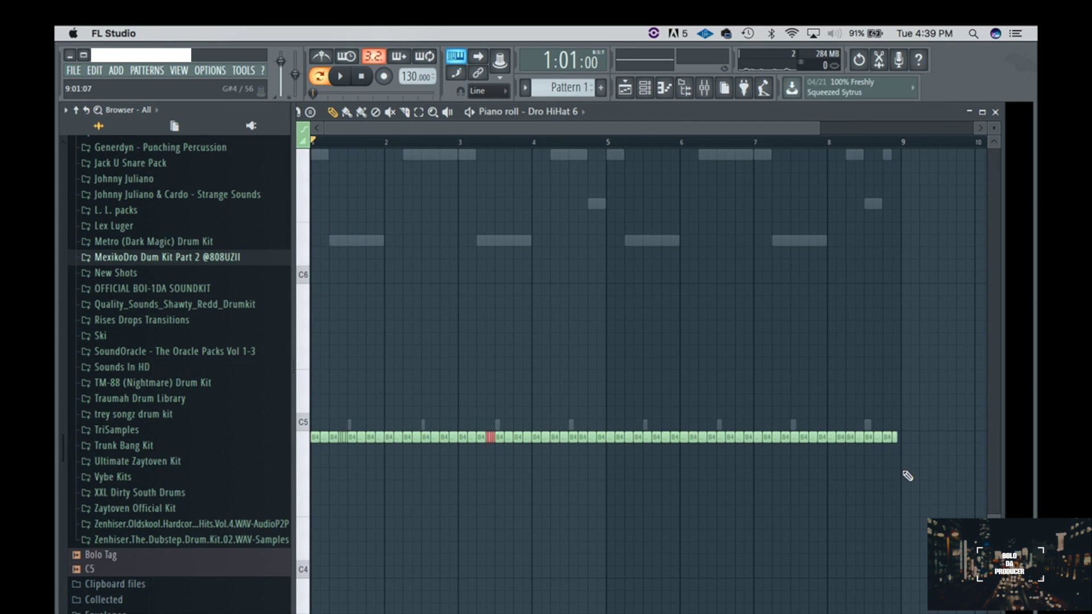
left_click_drag(917, 466, 614, 386)
mouse_move(610, 438)
left_mouse_down()
mouse_move(674, 453)
mouse_move(908, 442)
left_mouse_up()
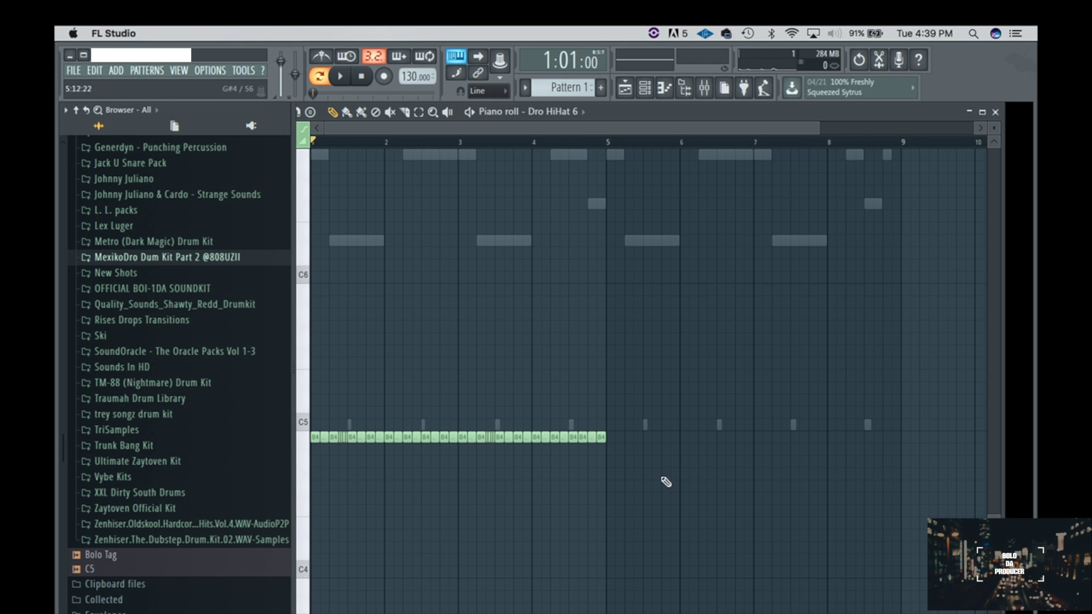
left_click_drag(645, 467, 245, 402)
left_click_drag(320, 441, 617, 442)
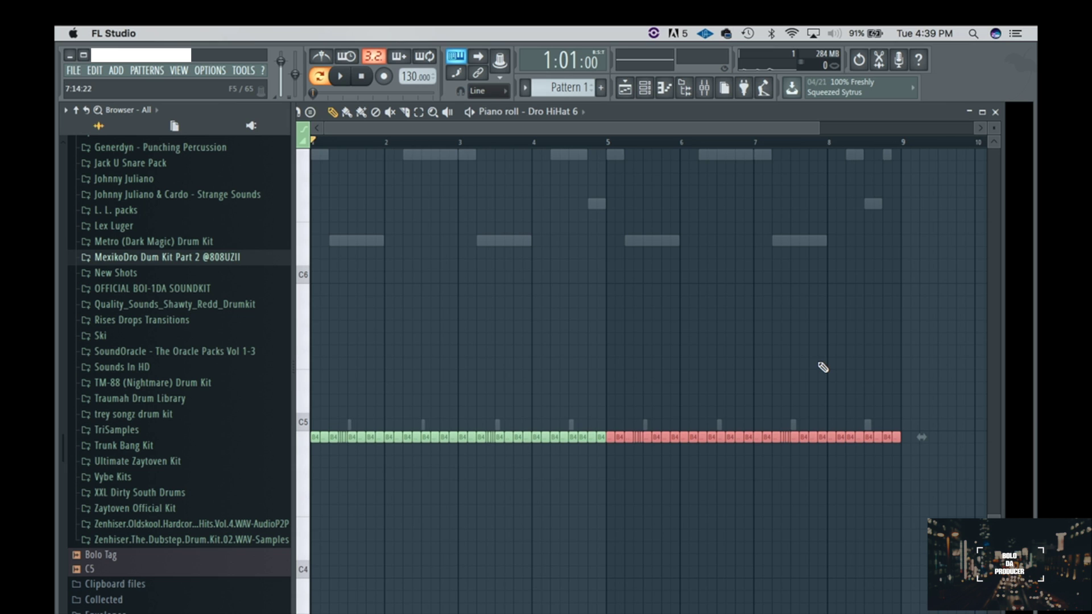
key("space")
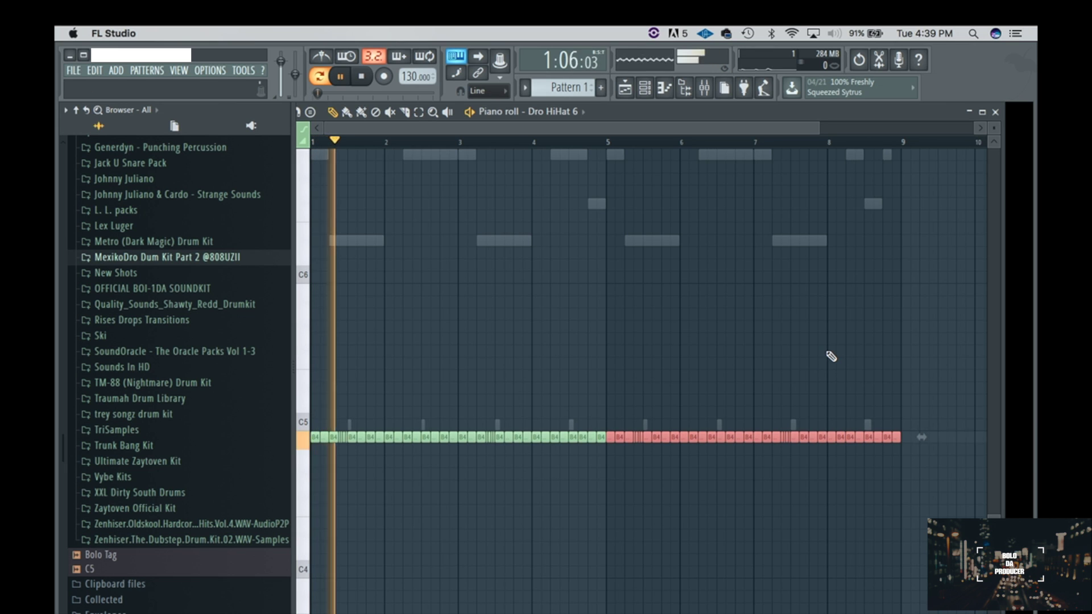
Close the hi-hat piano roll, set the Dro HiHat 6 channel volume to 66% and slightly adjust the first Nexus channel's volume.
left_click(996, 112)
left_click_drag(687, 271, 687, 281)
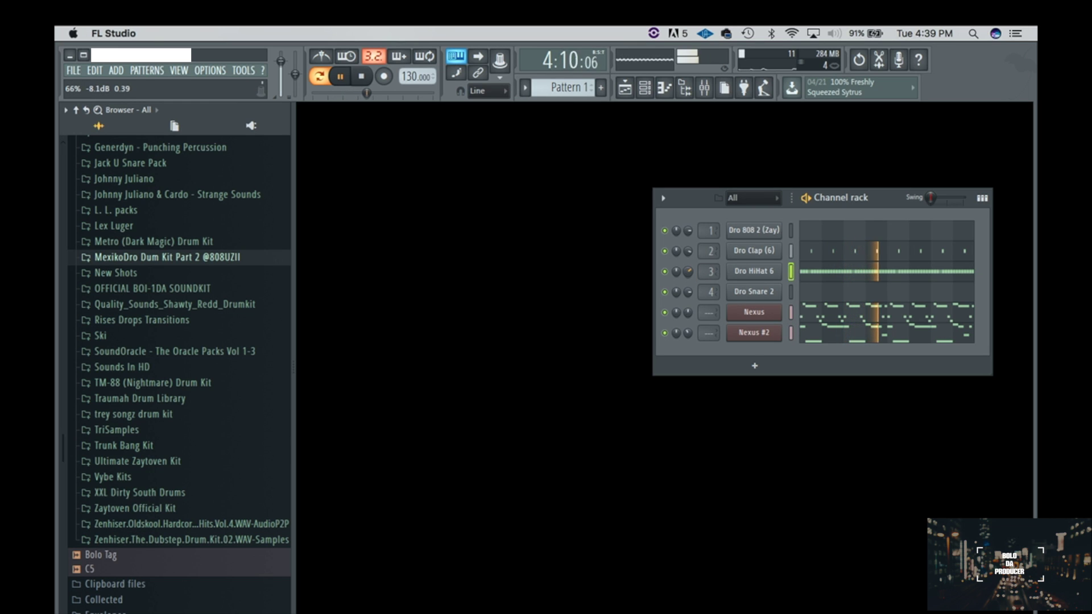
left_click_drag(688, 312, 687, 316)
key("space")
Record a Dro Snare 2 part across the eight-bar pattern and quantize its notes.
left_click(753, 291)
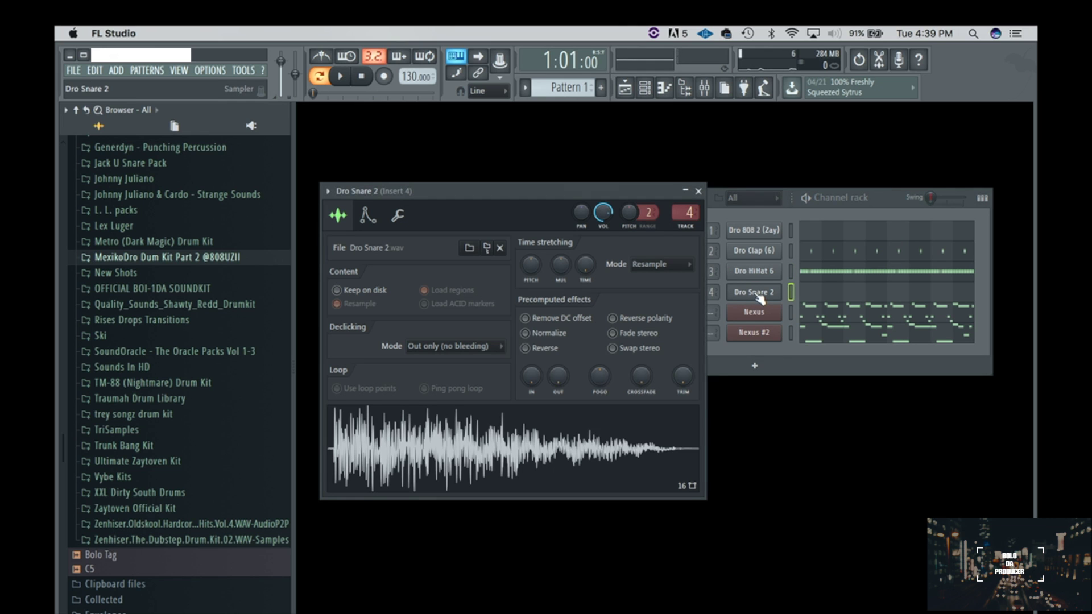
left_click(697, 192)
left_click(384, 76)
left_click(340, 76)
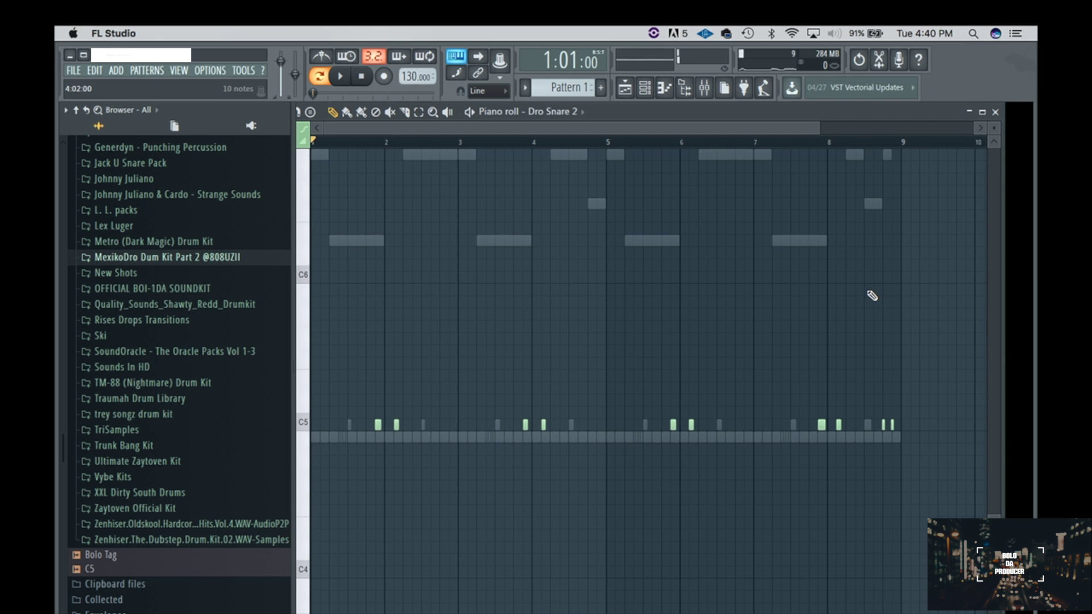
key("alt+q")
left_click(705, 339)
key("F7")
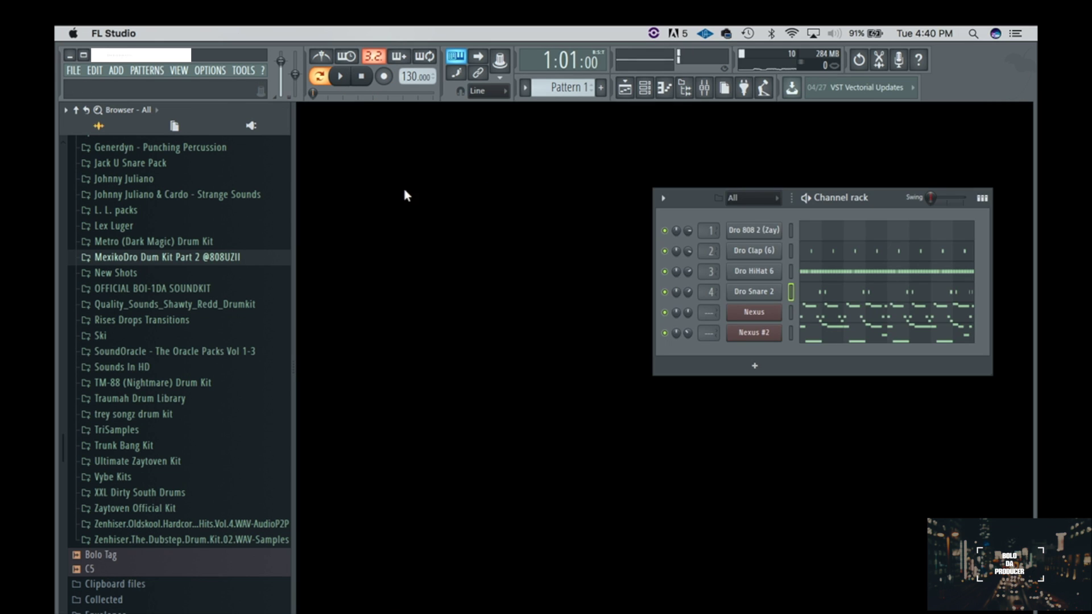
Open the Dro 808 2 (Zay) channel's miscellaneous settings and record an eight-bar bass line with it.
left_click(755, 230)
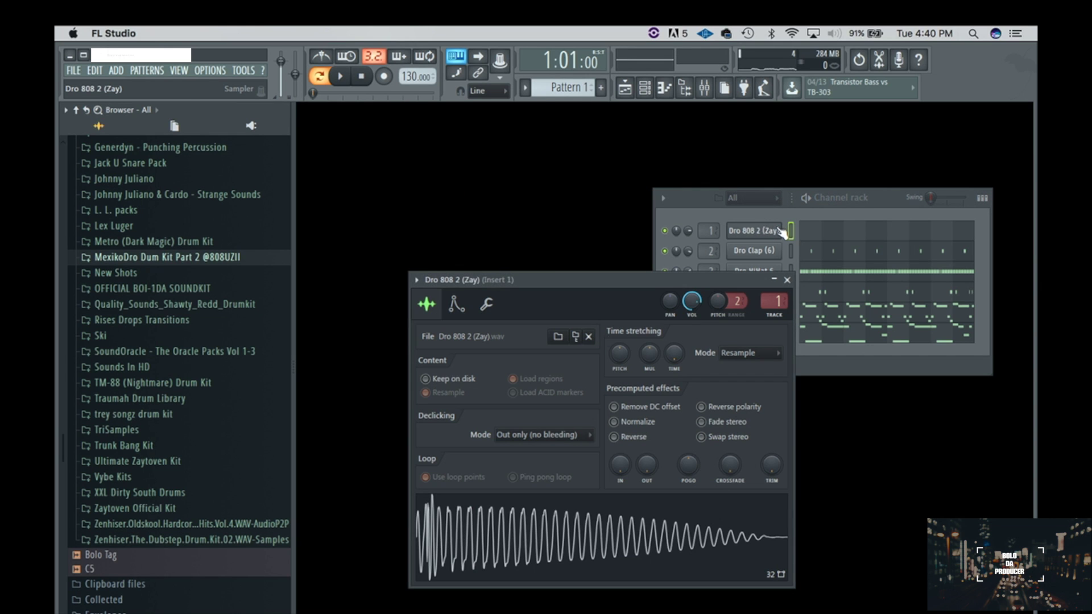
left_click(487, 307)
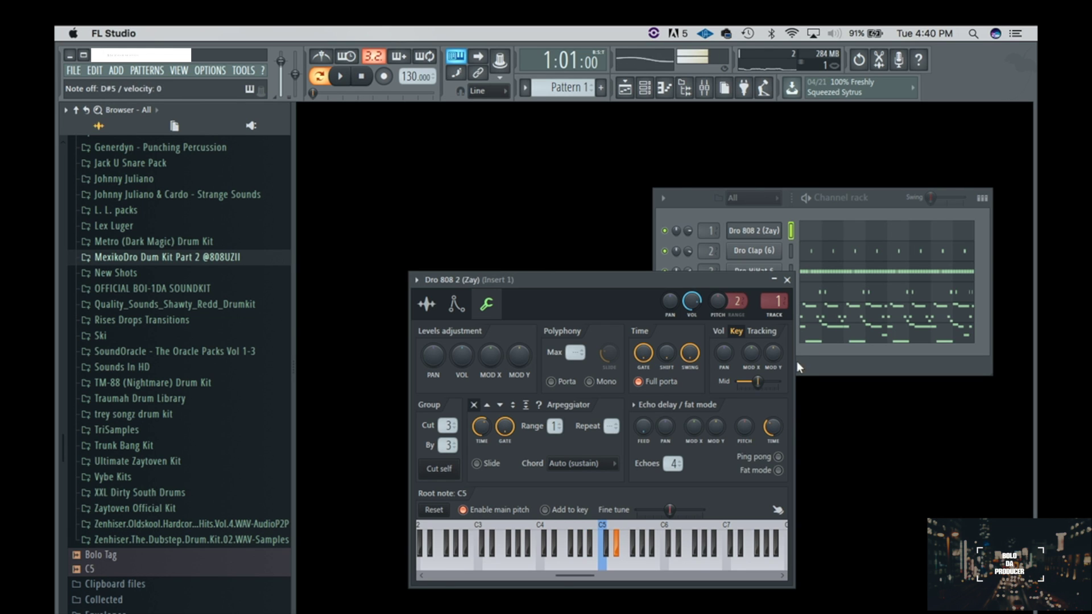
left_click(385, 78)
left_click(341, 76)
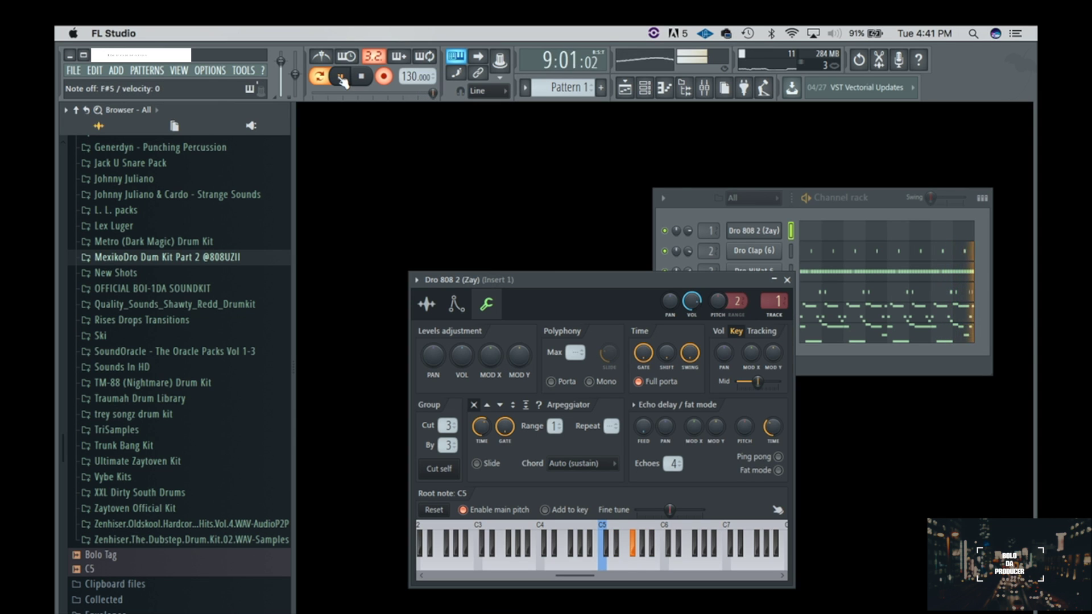
key("space")
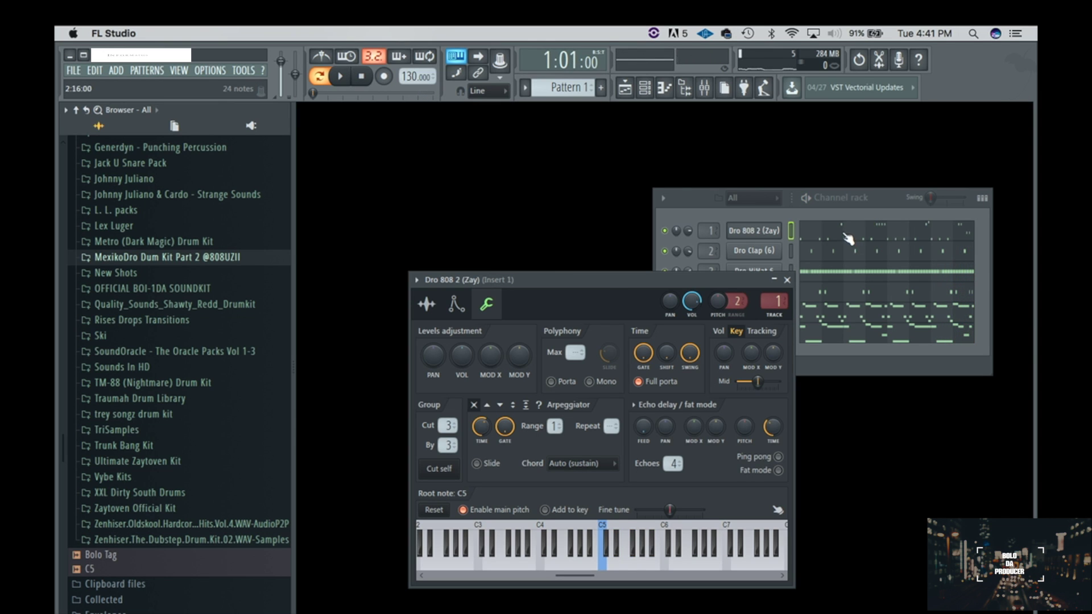
Quantize the recorded Dro 808 2 (Zay) notes with the Half-beat template and play back the pattern.
left_click(848, 239)
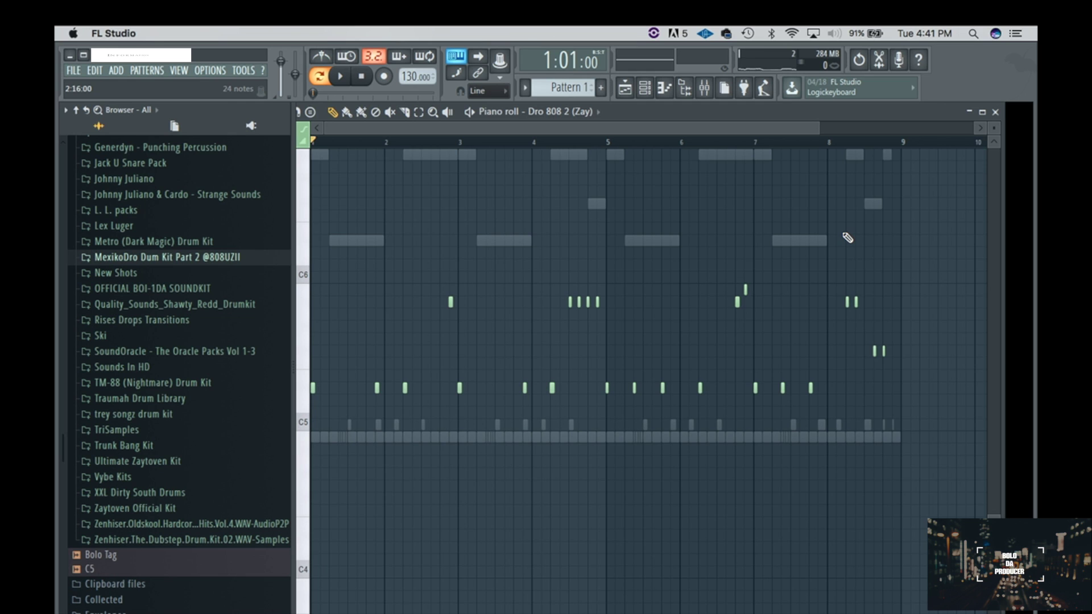
key("alt+q")
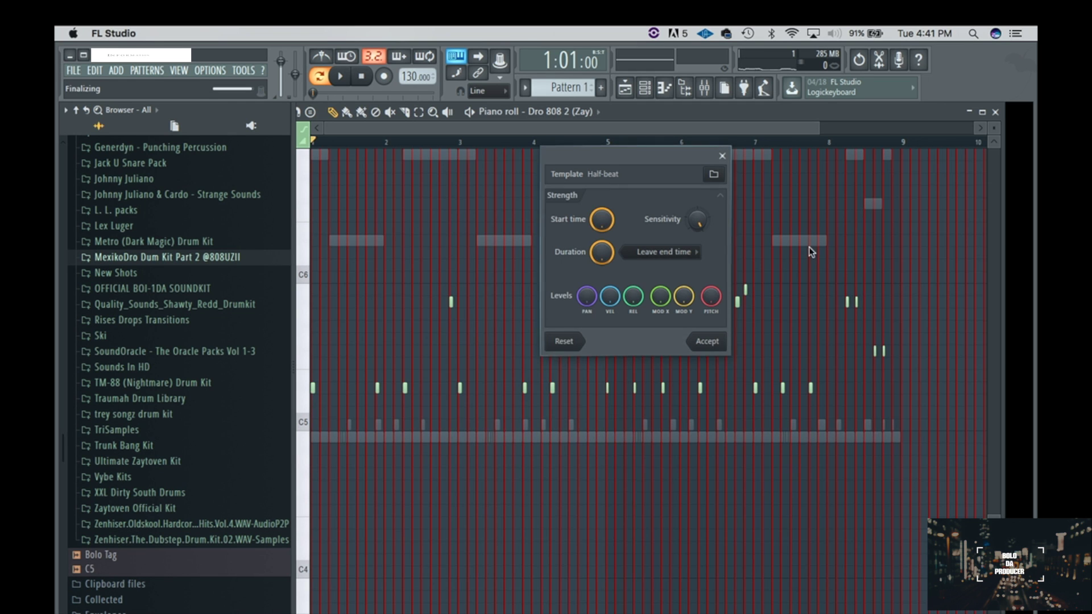
left_click(708, 341)
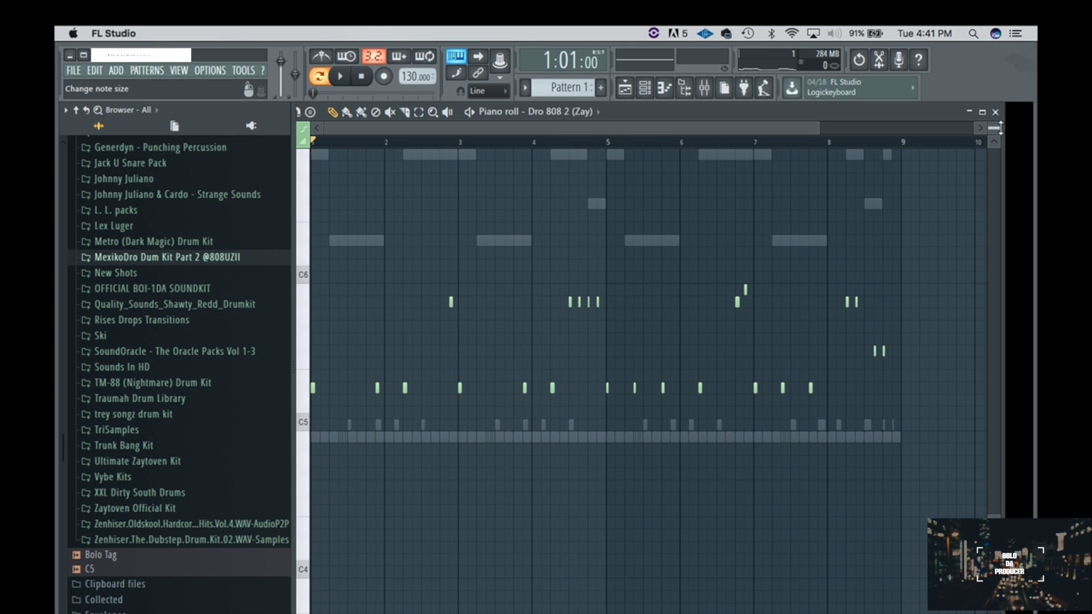
key("space")
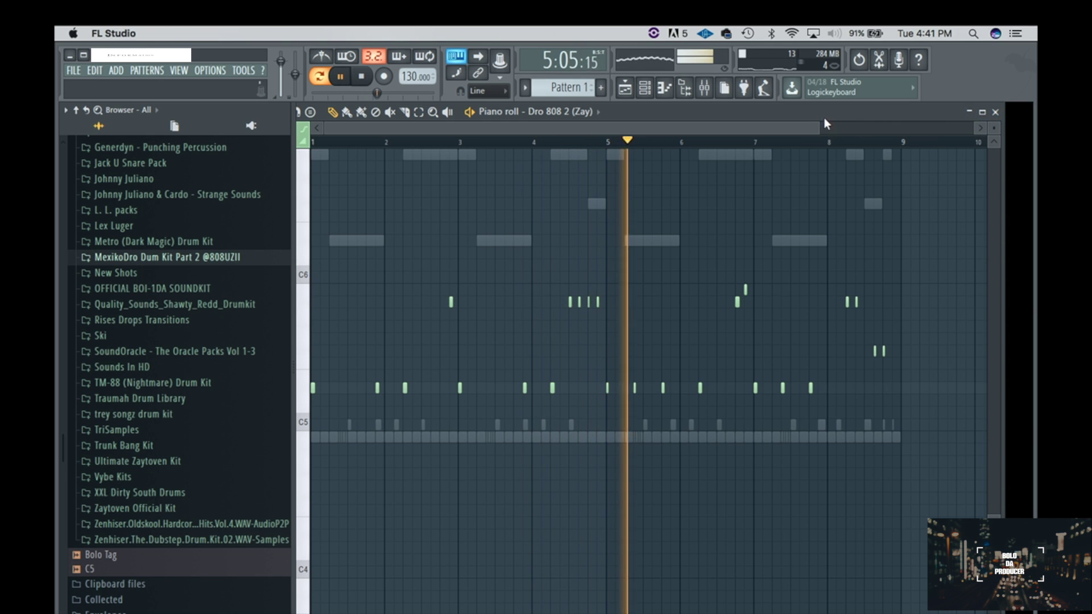
Add an extra A#5 808 note between the last two notes of bar 4's run and audition from late in bar 3.
left_click_drag(822, 124, 619, 131)
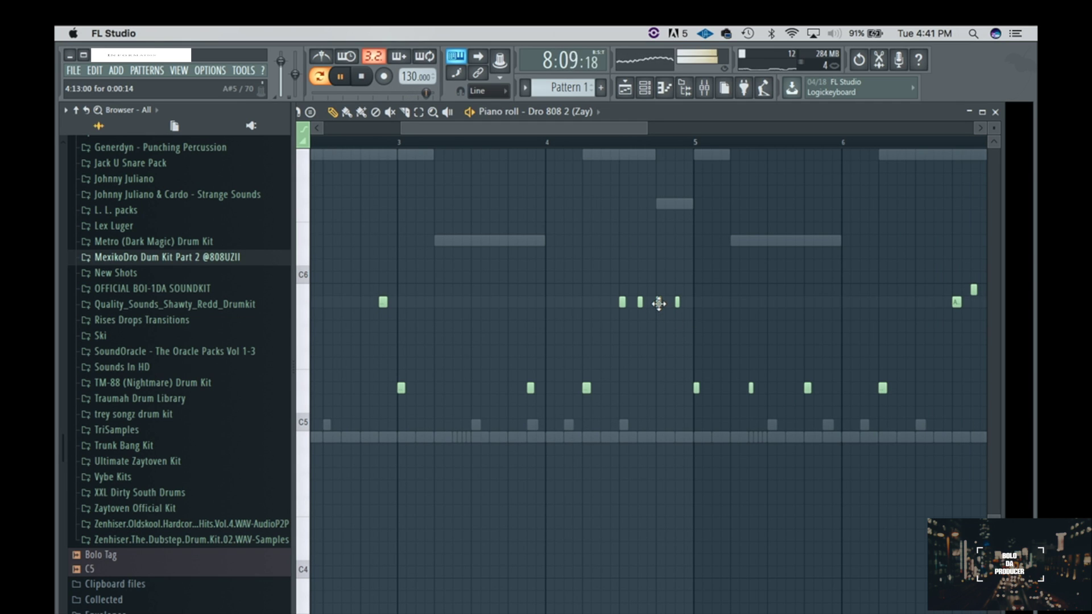
key("space")
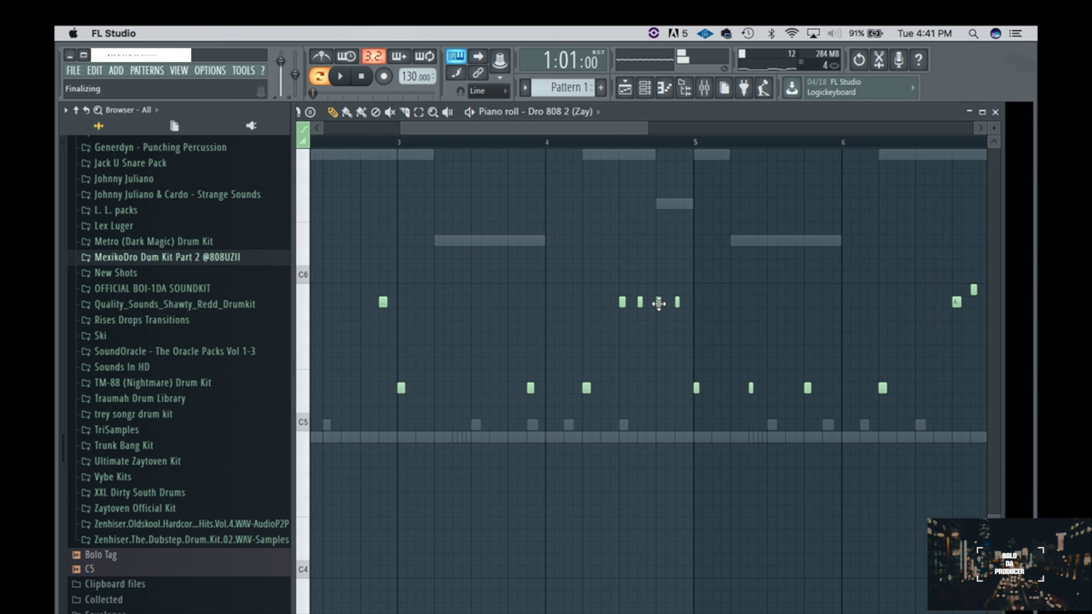
left_click(658, 303)
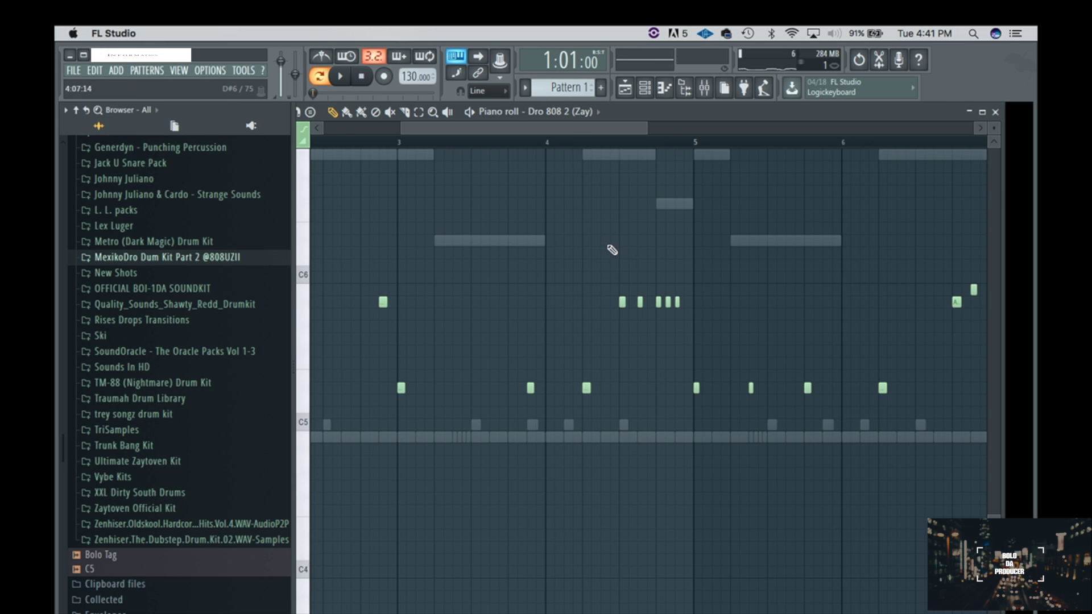
left_click(518, 146)
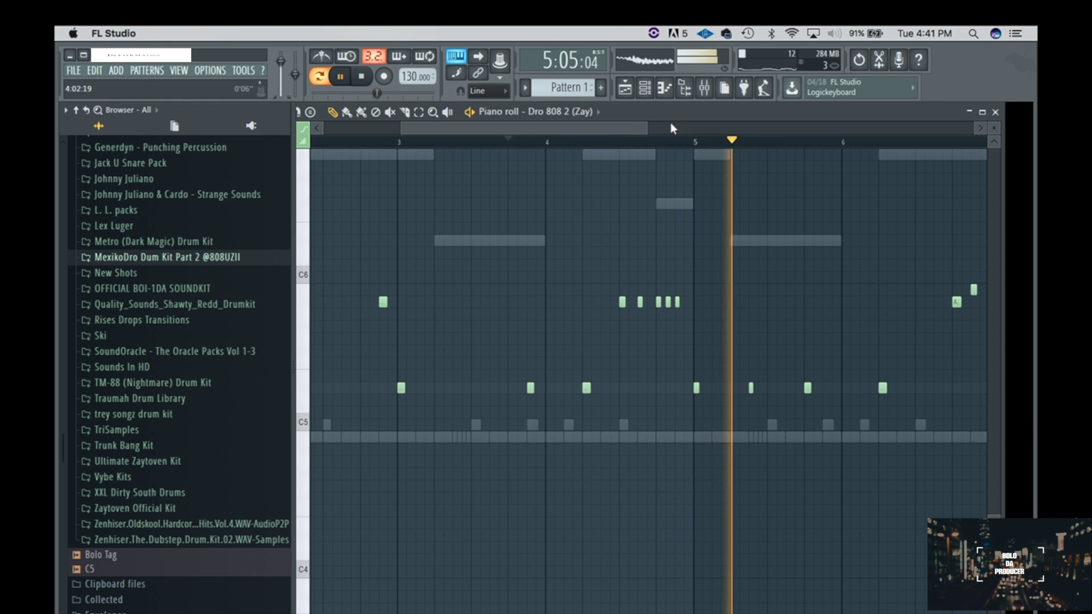
left_click_drag(647, 129, 855, 125)
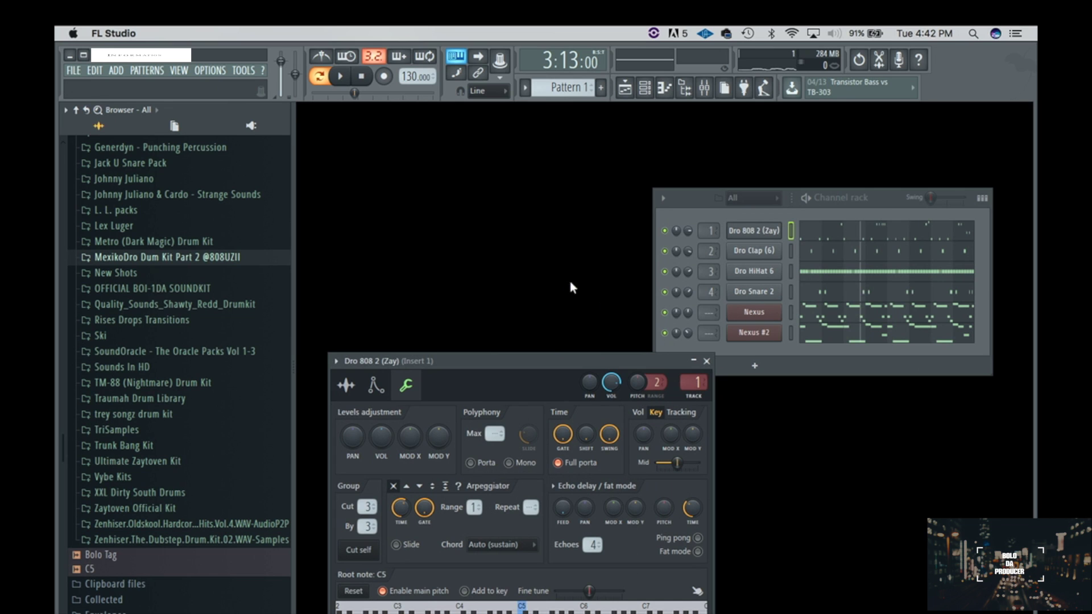
Select all six channels and route them to consecutive mixer tracks starting at Insert 1.
left_click_drag(597, 364, 553, 395)
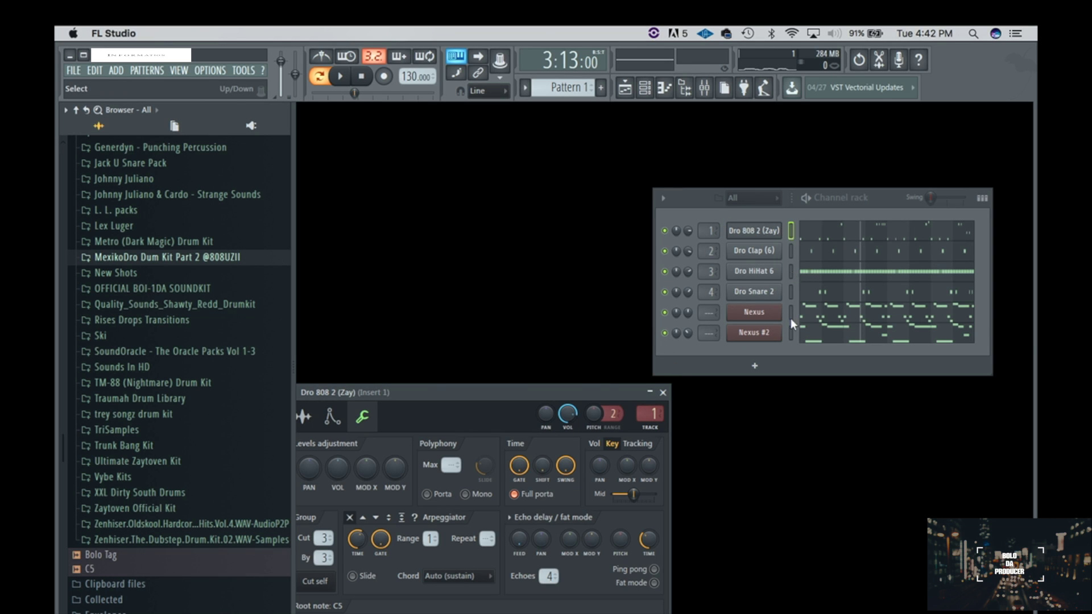
right_click(790, 335)
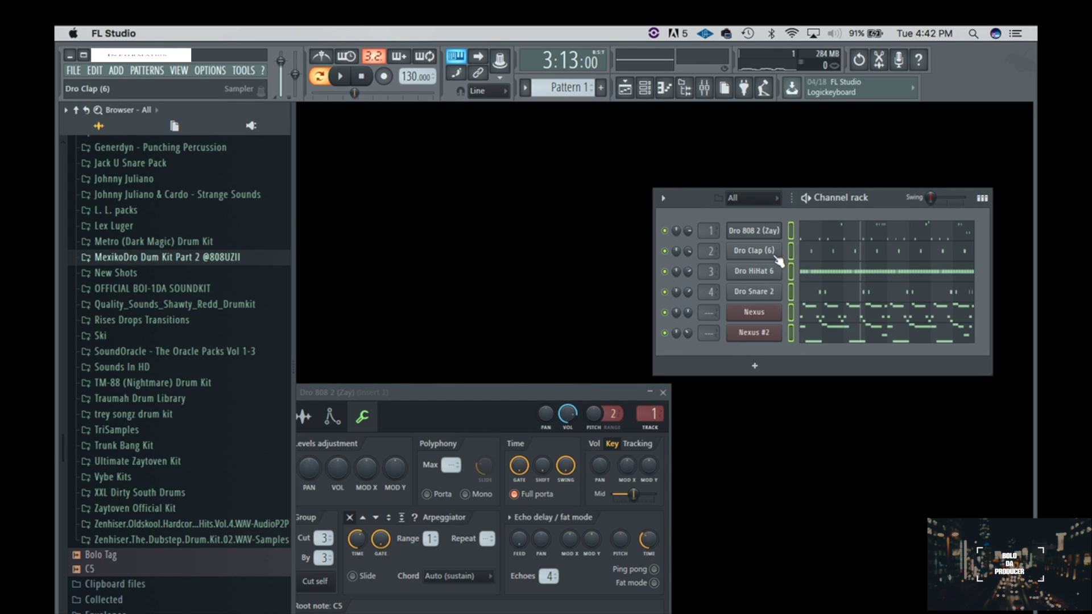
left_click(703, 89)
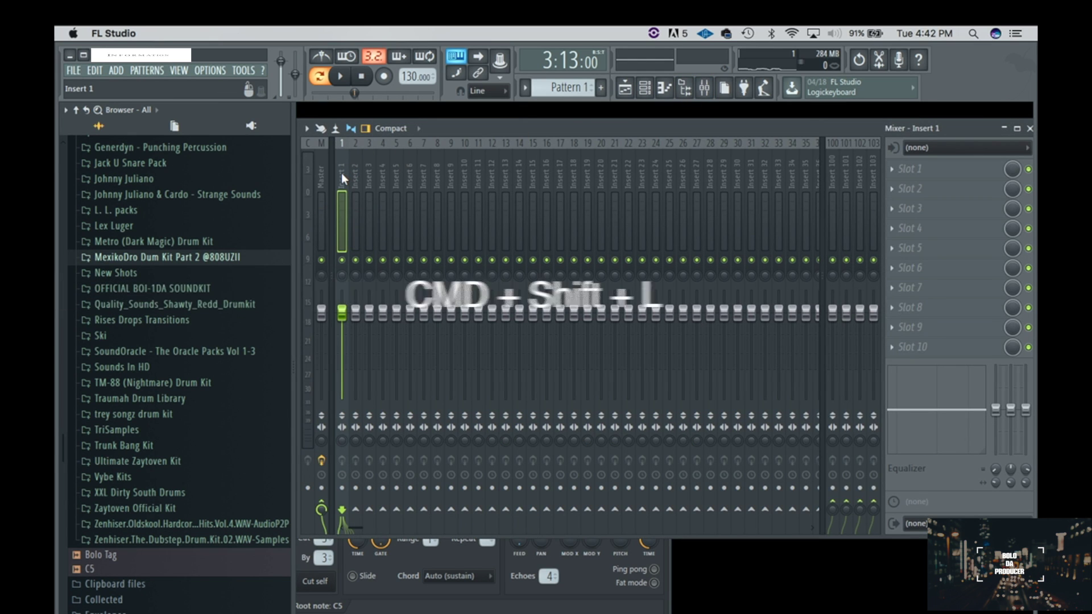
key("super+shift+l")
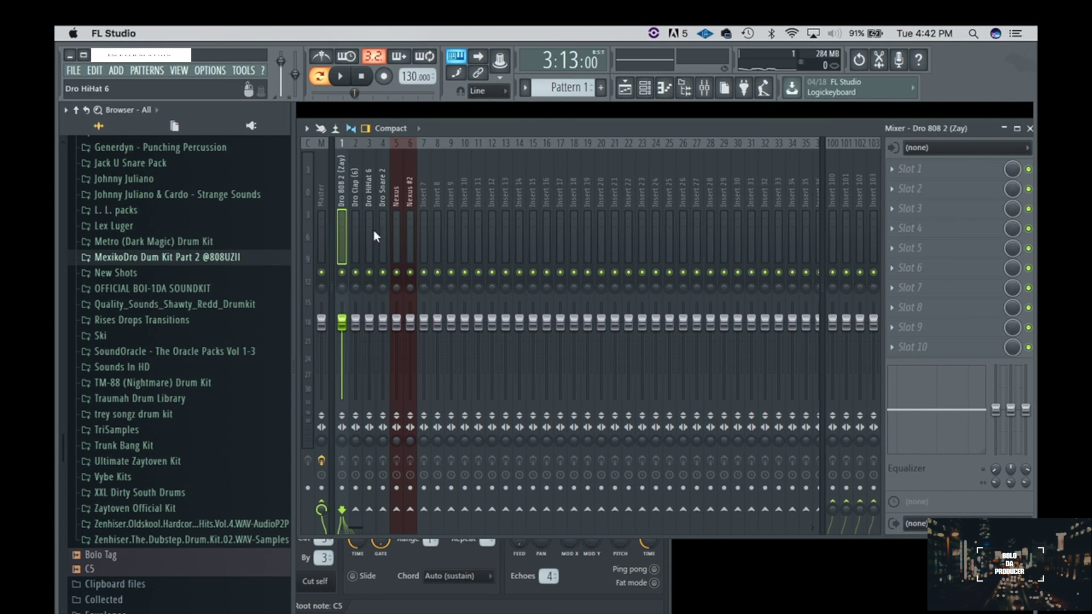
Load Fruity Parametric EQ 2 into the first effect slot of the Dro Clap (6) mixer track.
key("space")
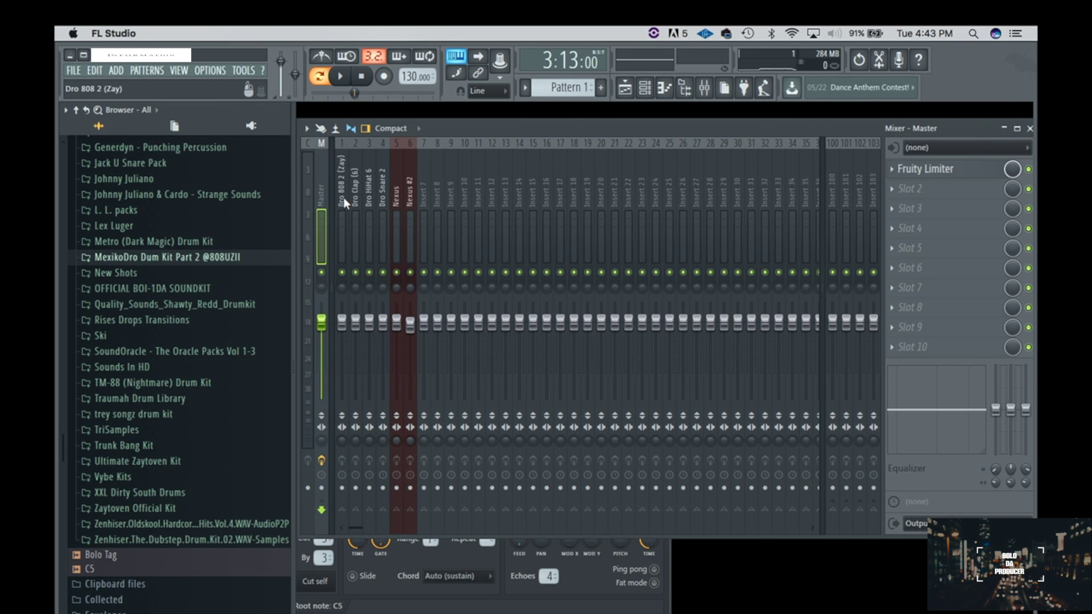
left_click(338, 197)
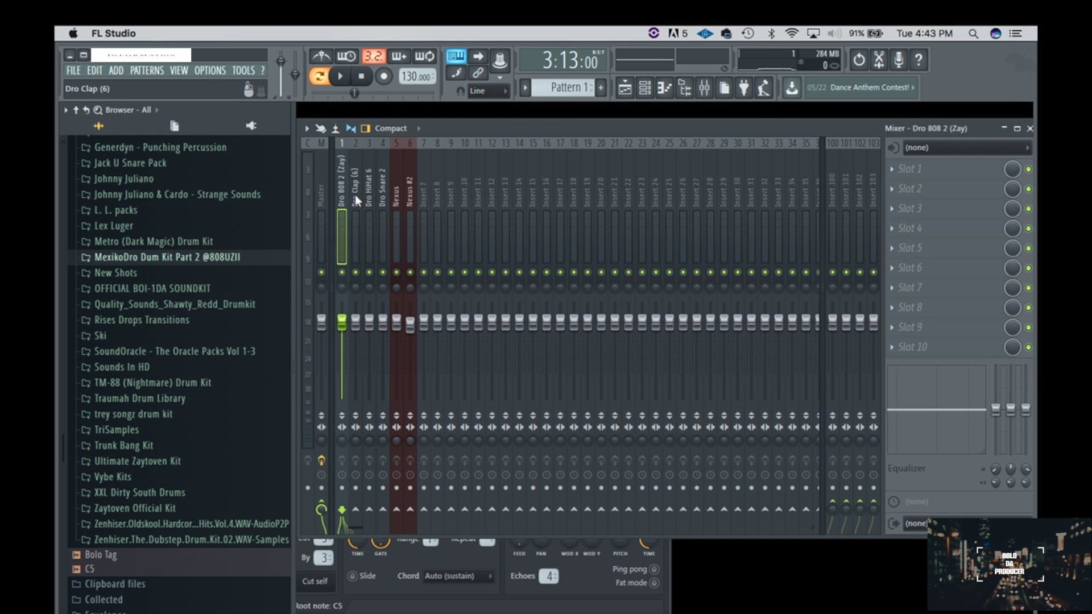
left_click(355, 195)
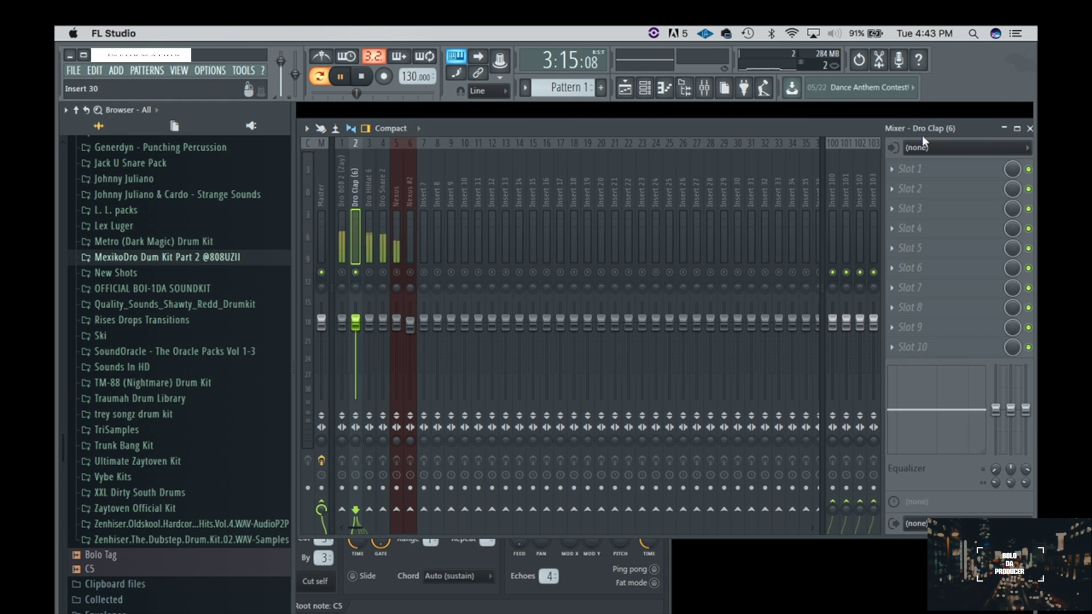
left_click(912, 169)
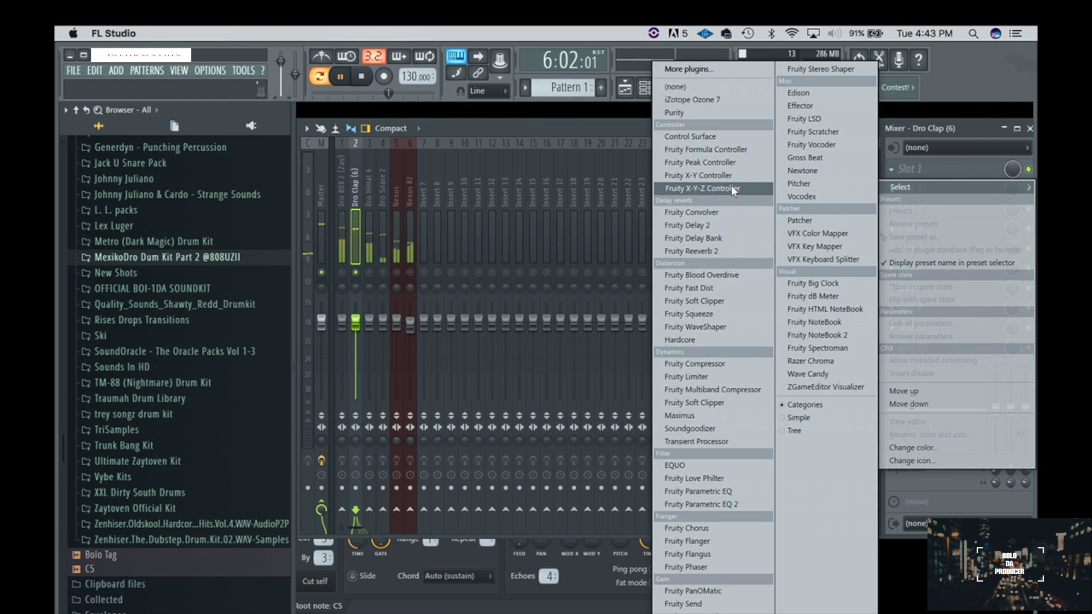
left_click(729, 503)
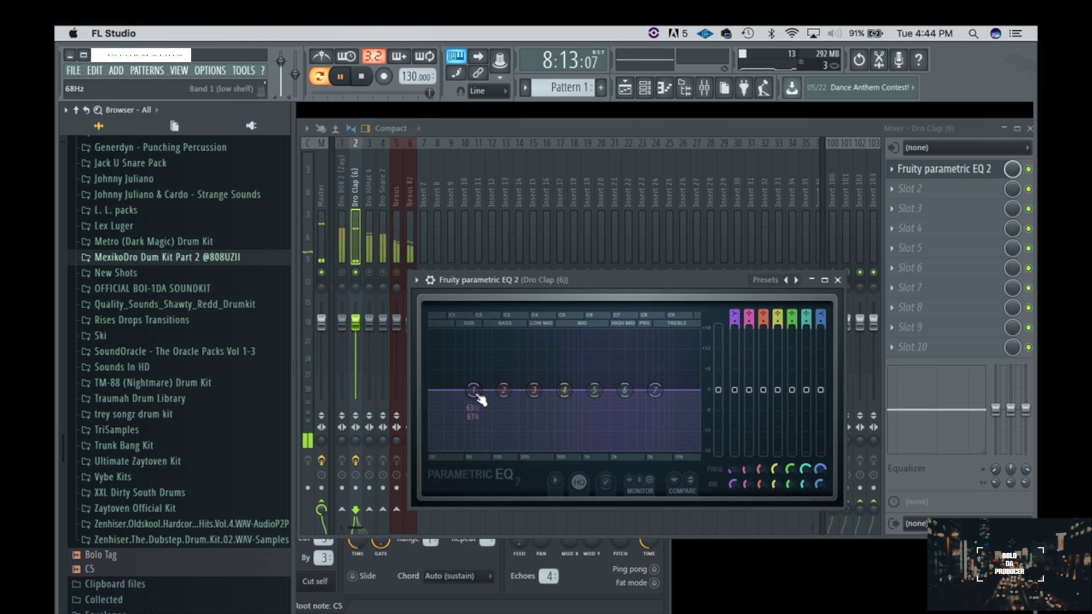
Make band 1 of the clap's EQ a Steep 4 high-pass at 168 Hz and close the EQ window.
scroll(734, 317, "up", 3)
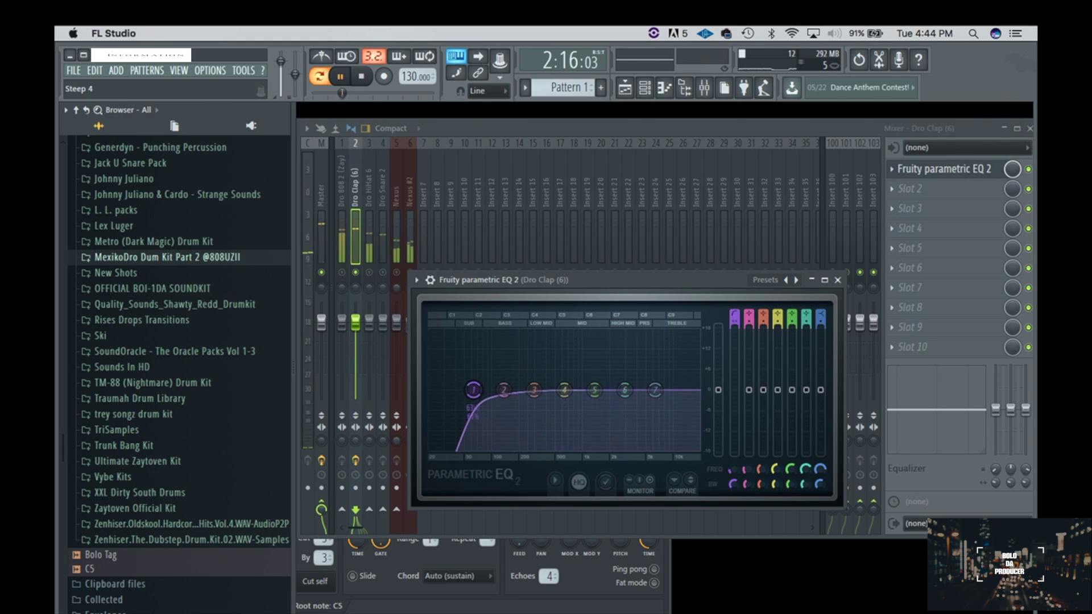
scroll(482, 392, "up", 2)
left_click_drag(483, 392, 512, 390)
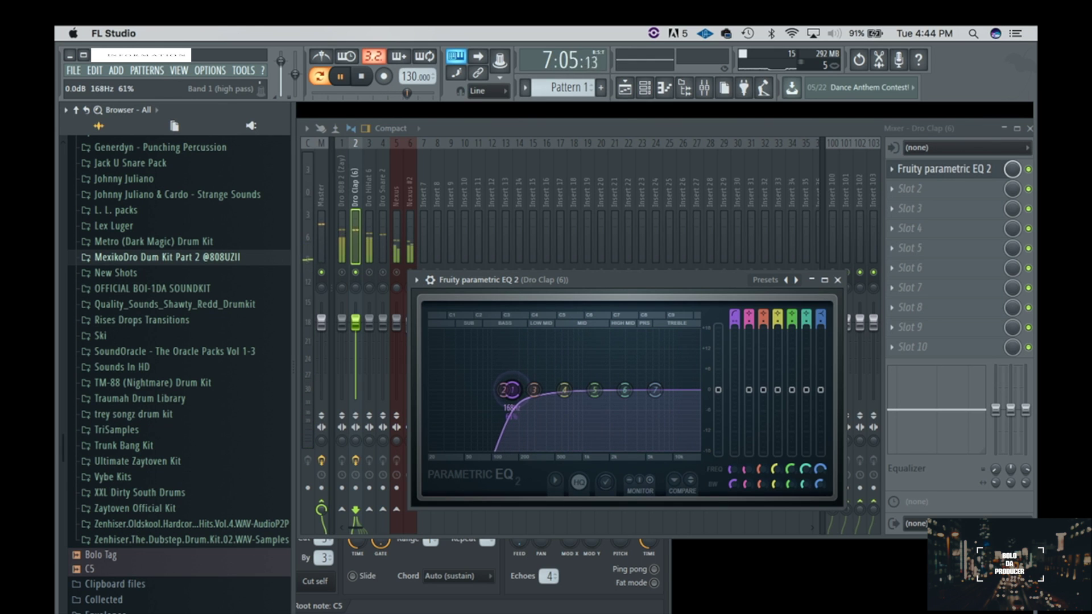
left_click(836, 280)
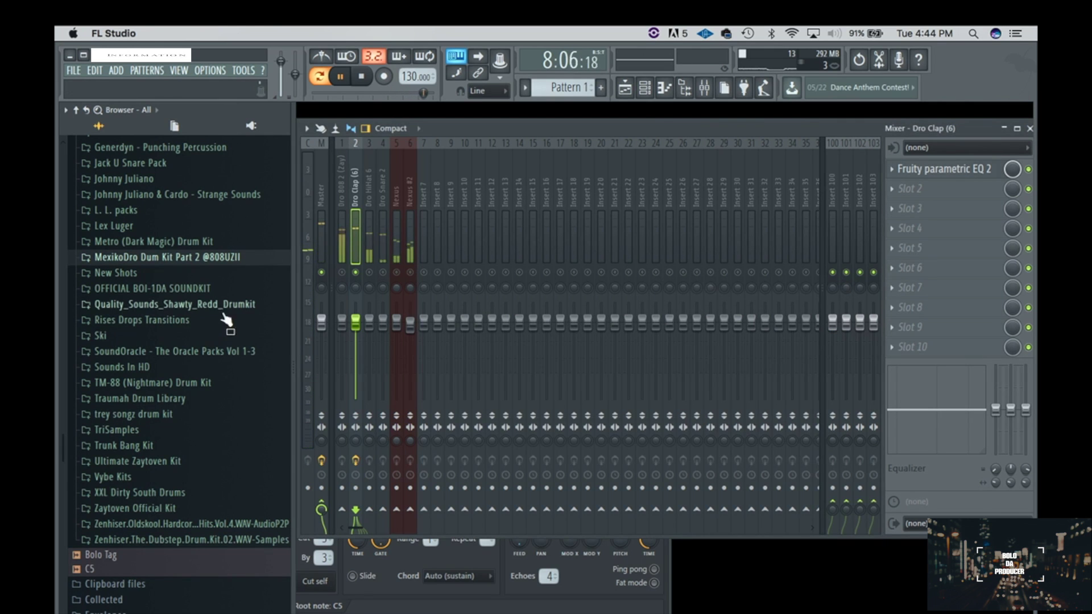
Solo the Dro HiHat 6 mixer track and add Fruity Parametric EQ 2 with band 1 as a high-pass at about 2 kHz.
left_click(357, 272)
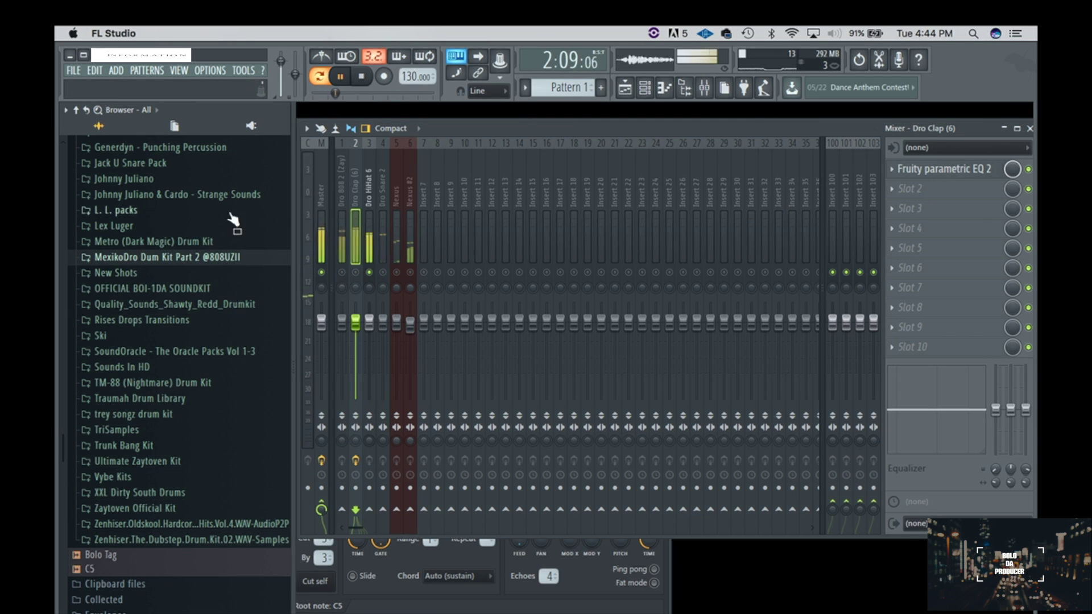
left_click(368, 189)
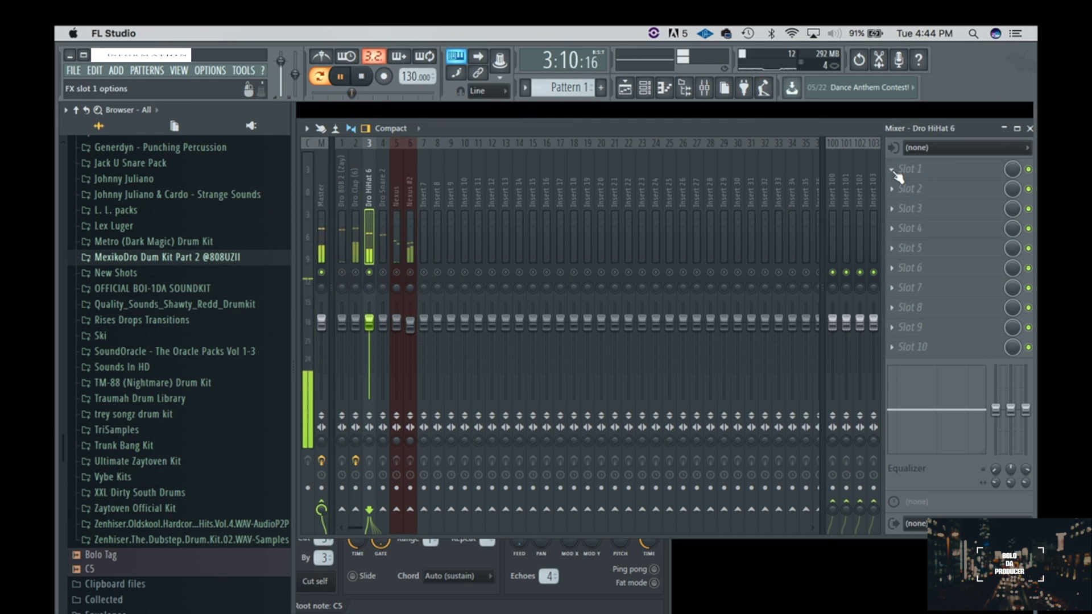
left_click(947, 168)
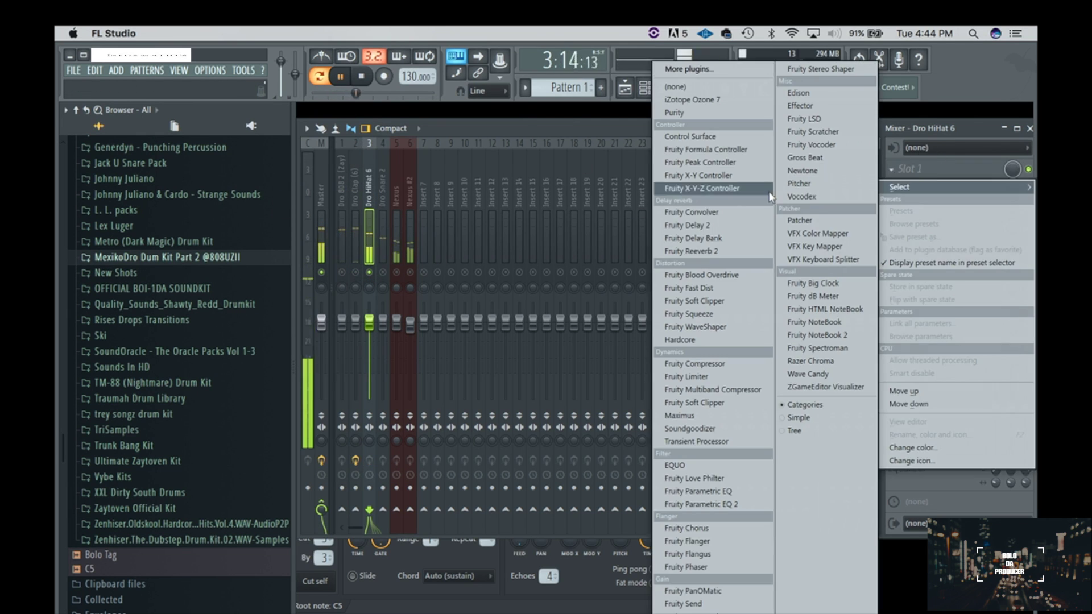
left_click(686, 504)
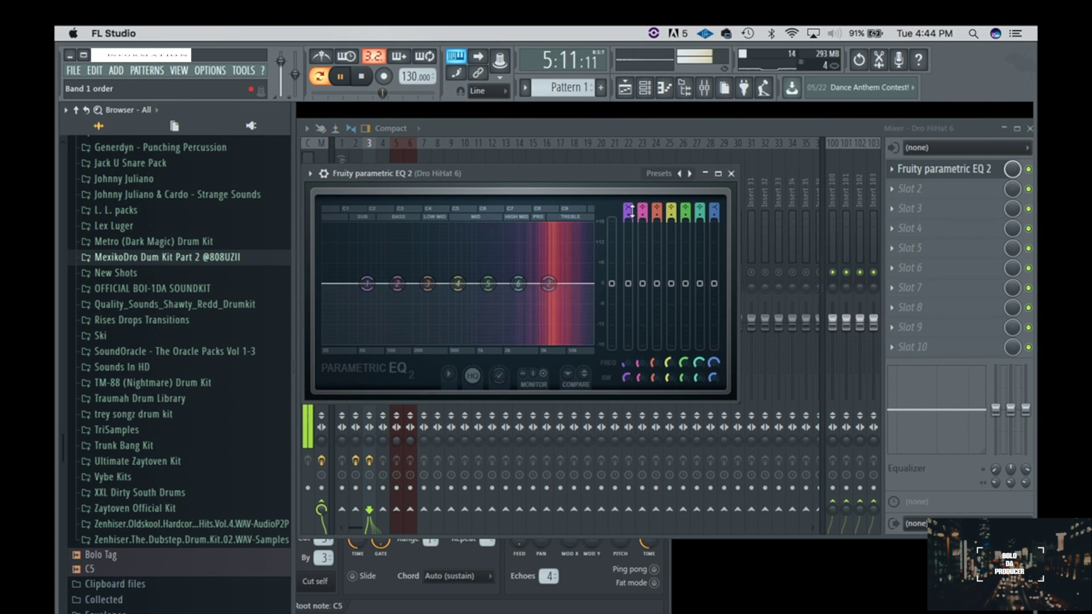
scroll(627, 207, "up", 4)
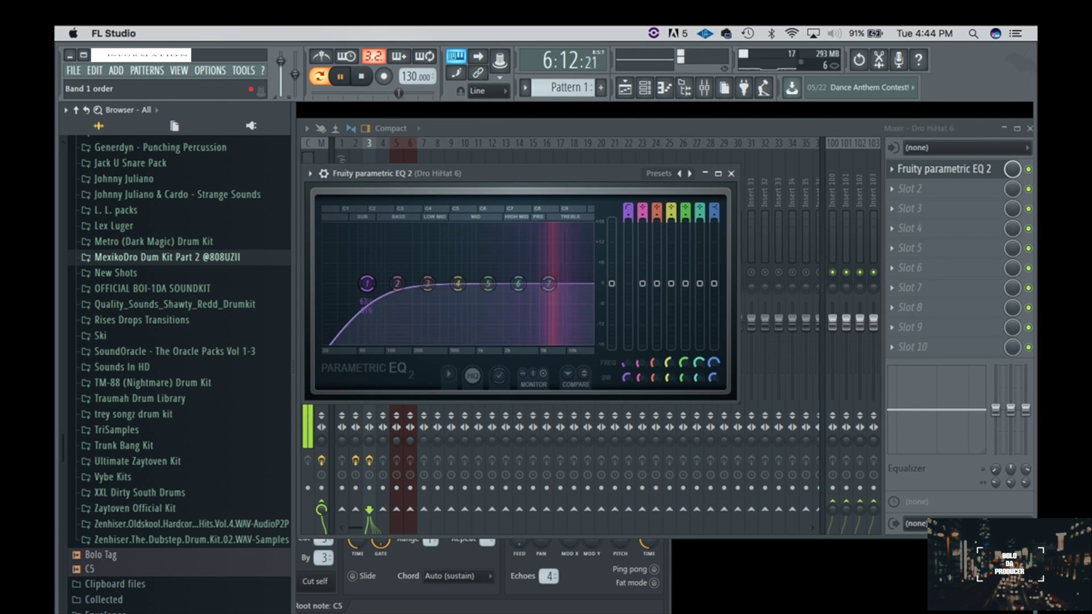
left_click_drag(367, 283, 504, 283)
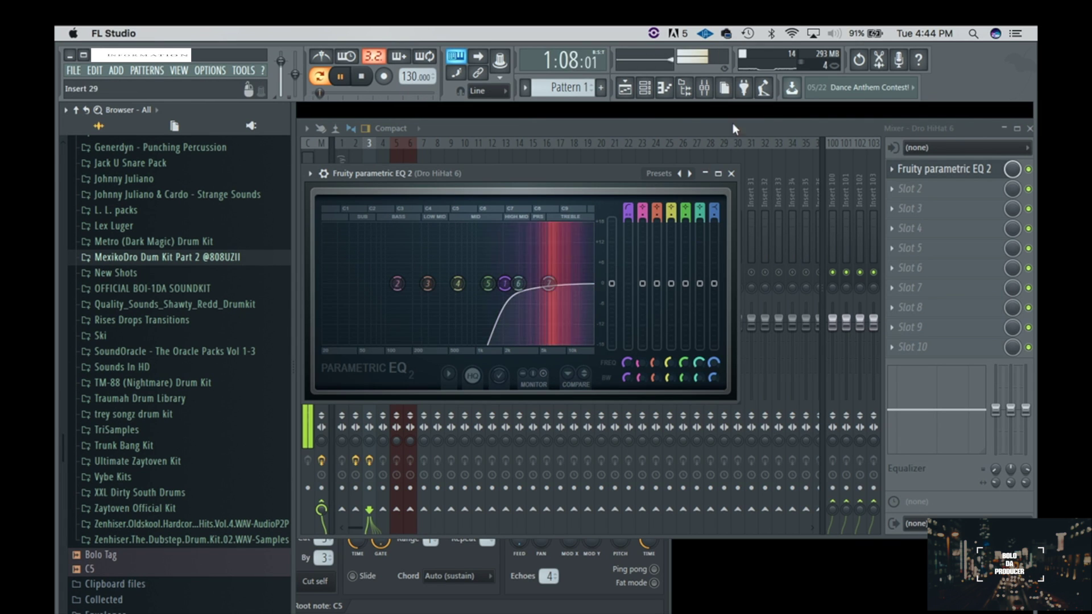
Solo the Dro Snare 2 mixer track and add Fruity Parametric EQ 2 with band 1 as a steep high-pass at band 2's frequency.
left_click(731, 173)
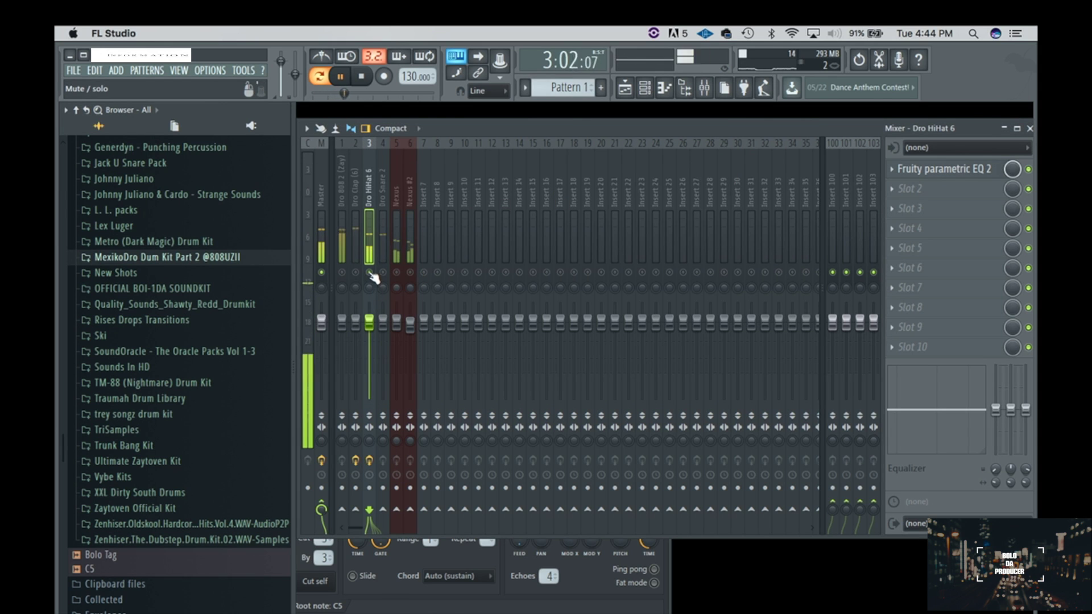
left_click(378, 191)
left_click(890, 165)
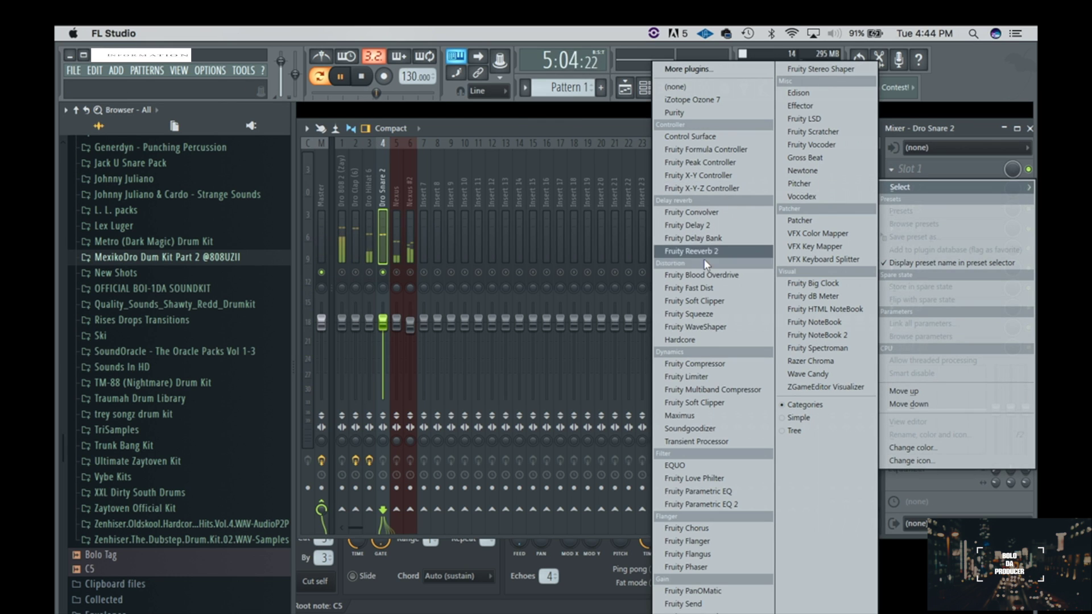
left_click(688, 504)
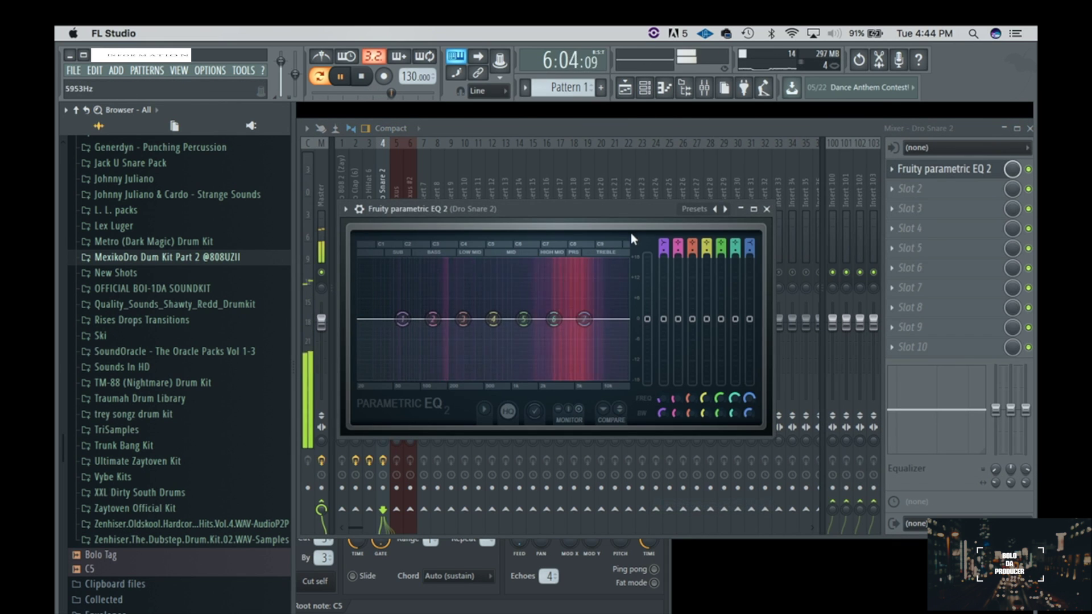
left_click_drag(403, 319, 402, 369)
left_click_drag(403, 319, 427, 319)
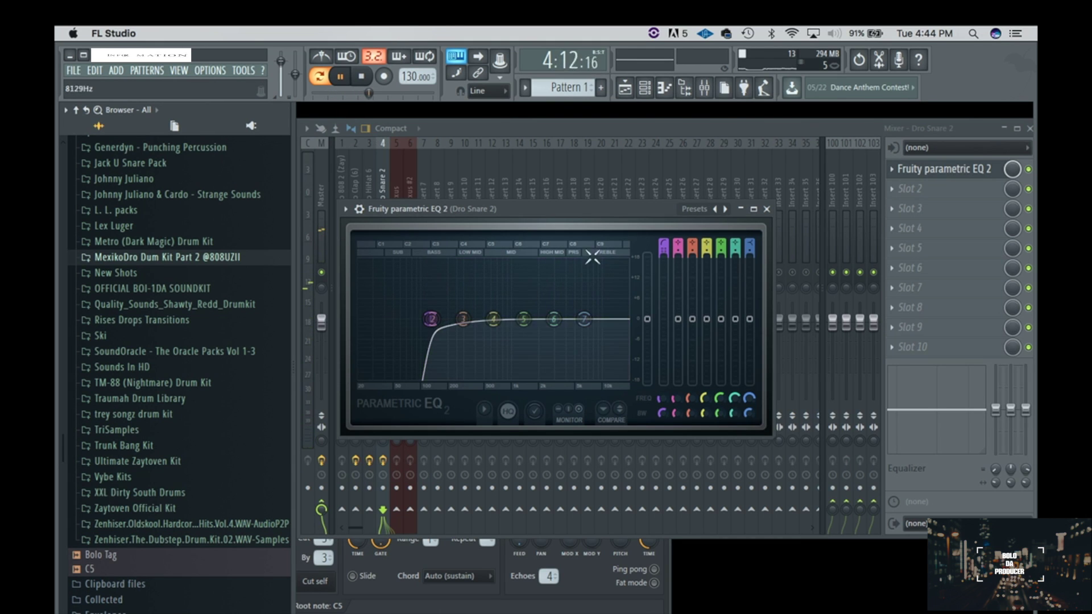
left_click(767, 209)
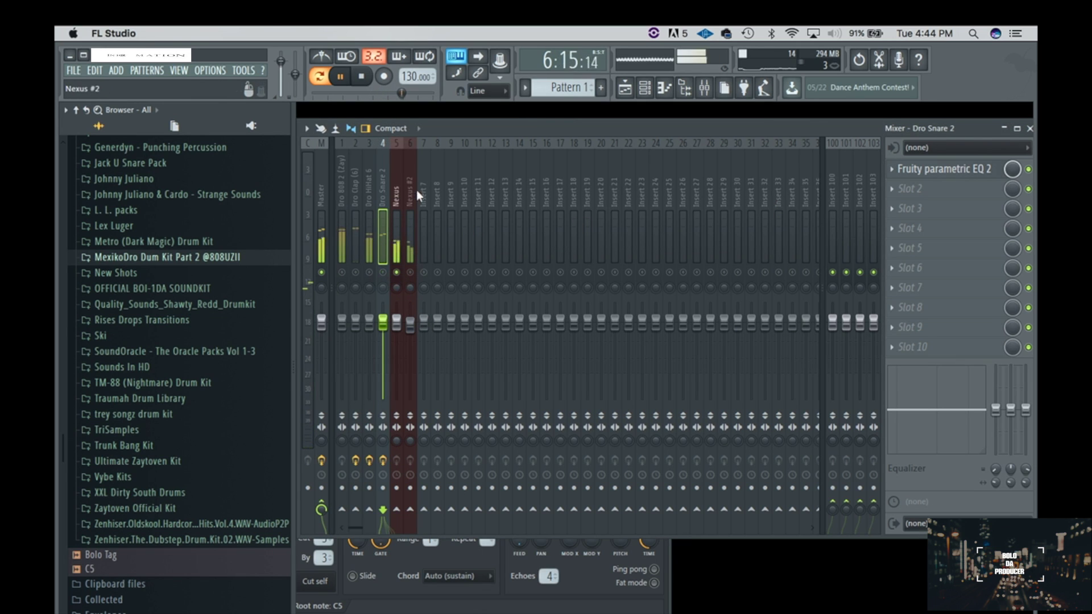
Load Fruity Parametric EQ 2 into the first effect slot of the Nexus mixer track.
left_click(396, 193)
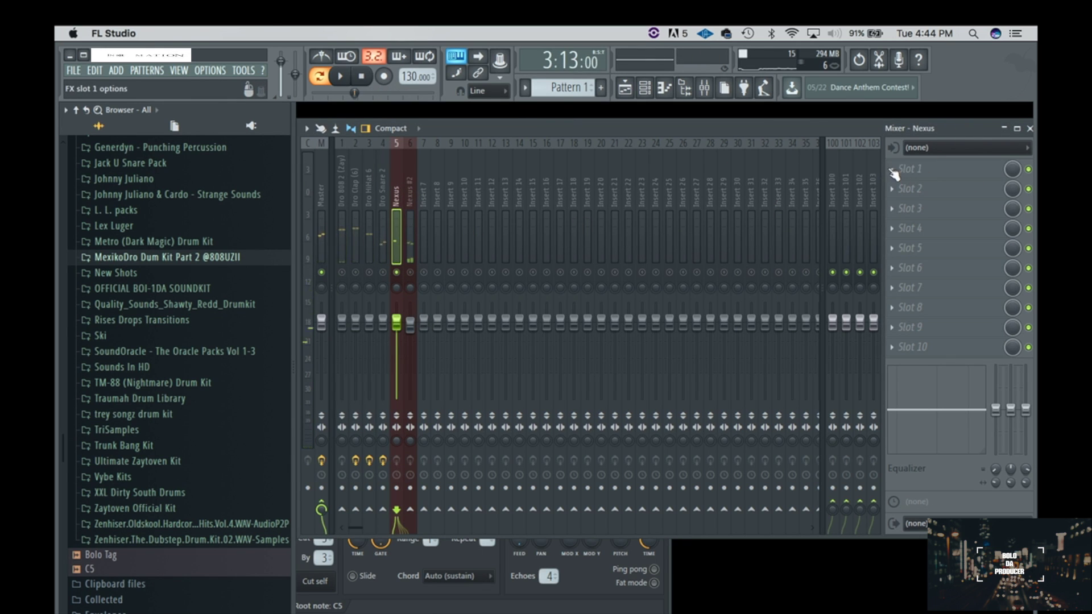
left_click(894, 170)
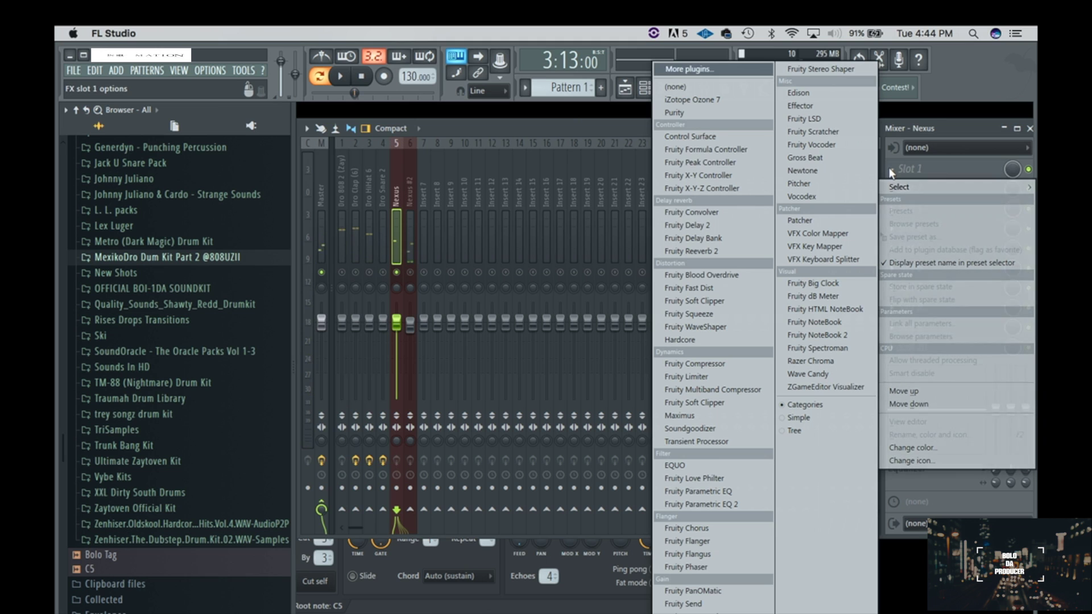
left_click(727, 504)
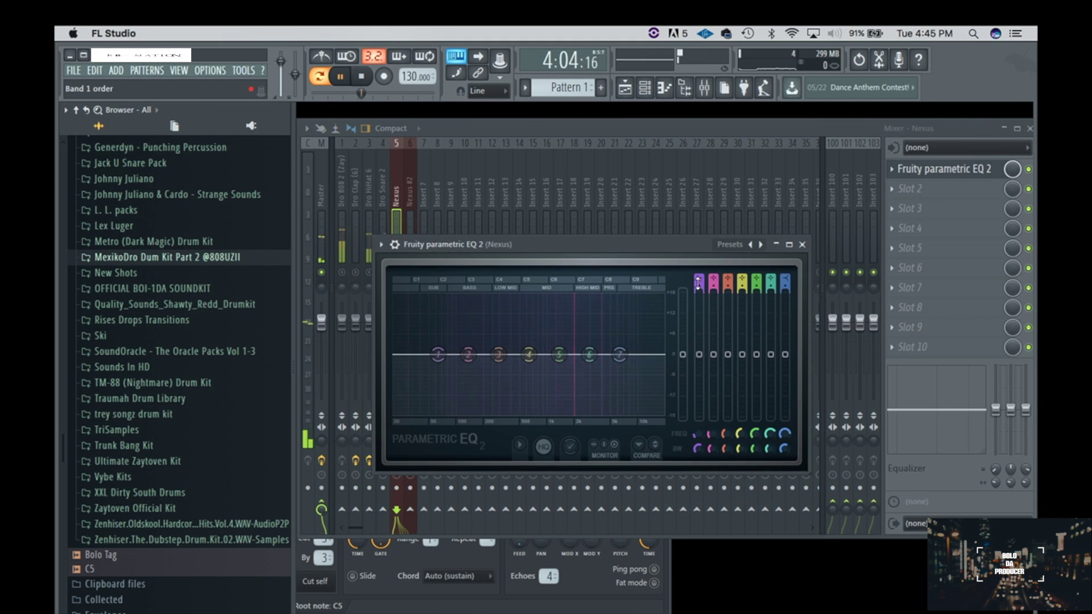
Make band 1 of the Nexus track's EQ a steep high-pass at about 250 Hz and close the EQ window.
scroll(698, 283, "down", 2)
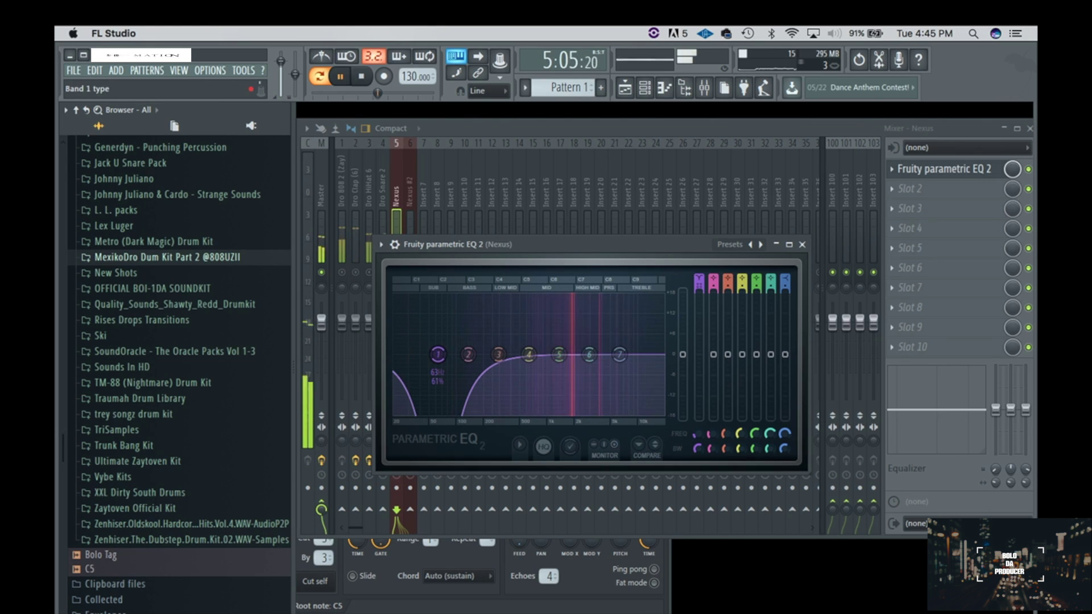
scroll(698, 282, "down", 1)
left_click_drag(437, 354, 482, 354)
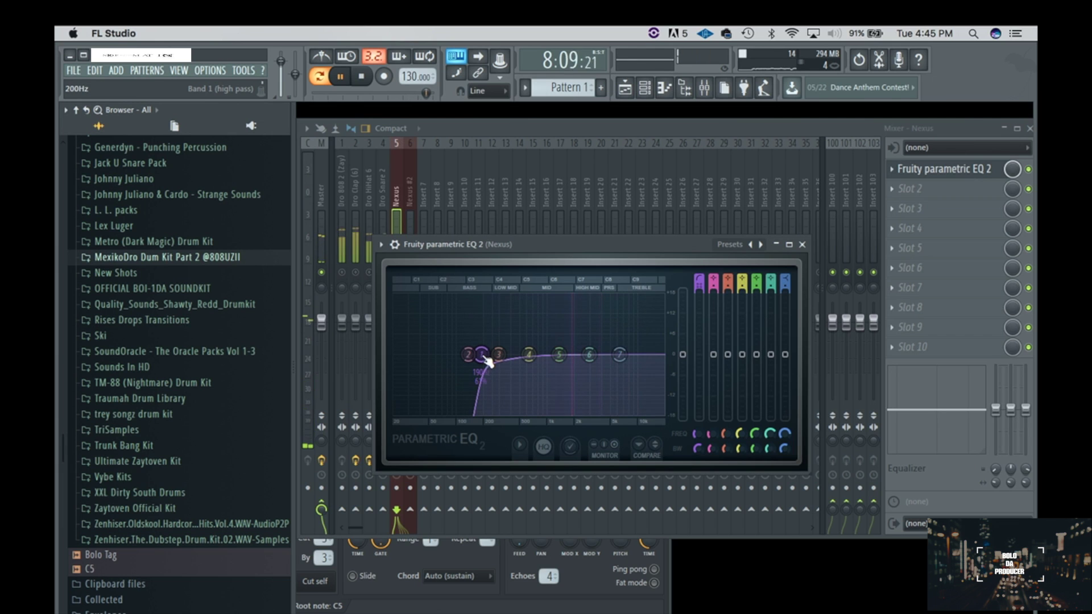
mouse_move(485, 354)
left_mouse_down()
mouse_move(461, 354)
mouse_move(490, 354)
left_mouse_up()
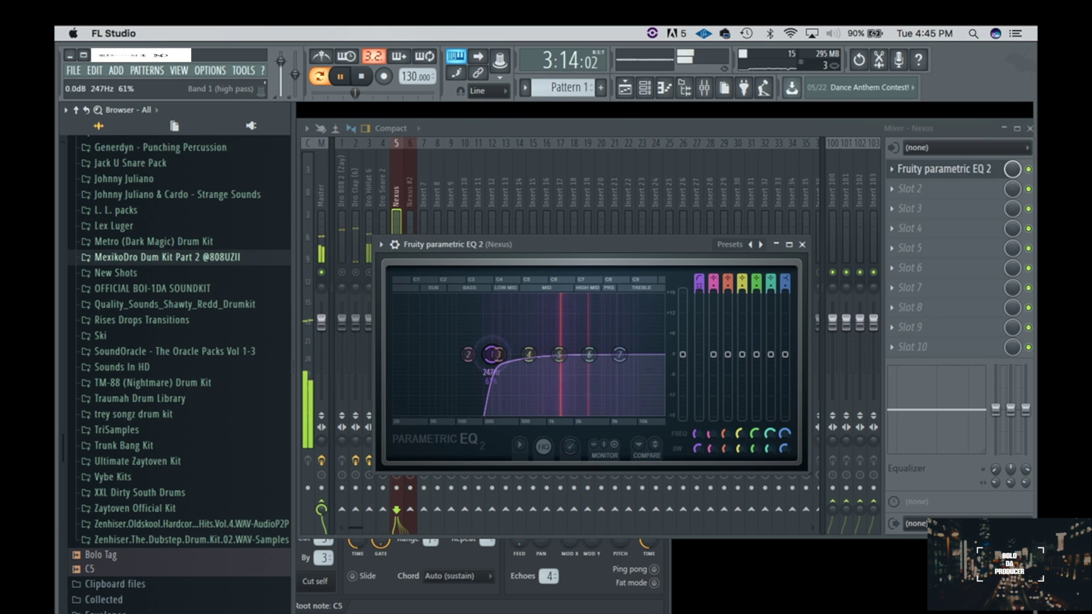
key("space")
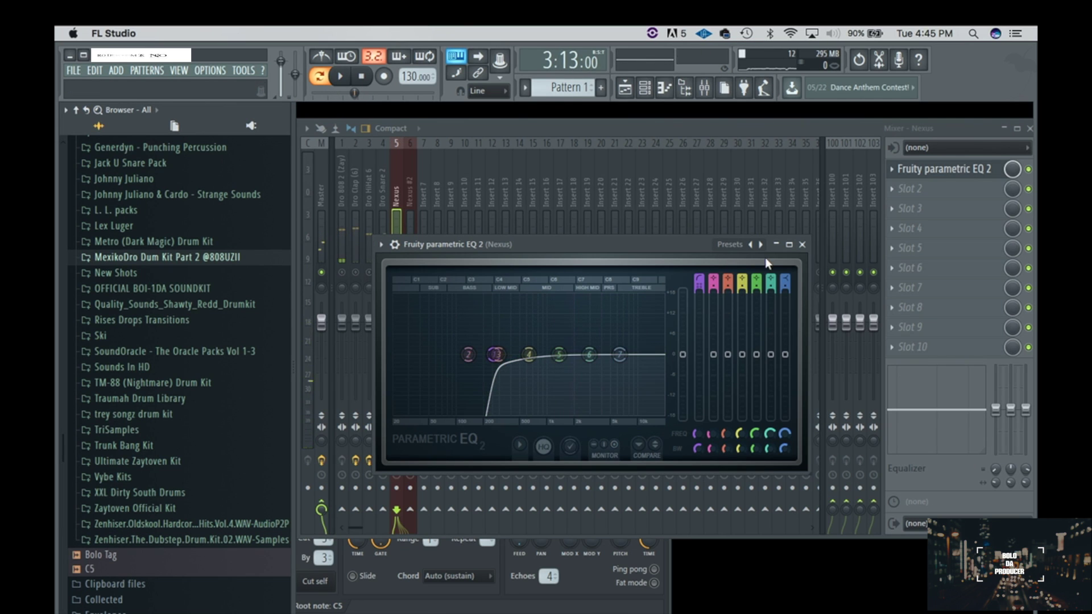
left_click(801, 245)
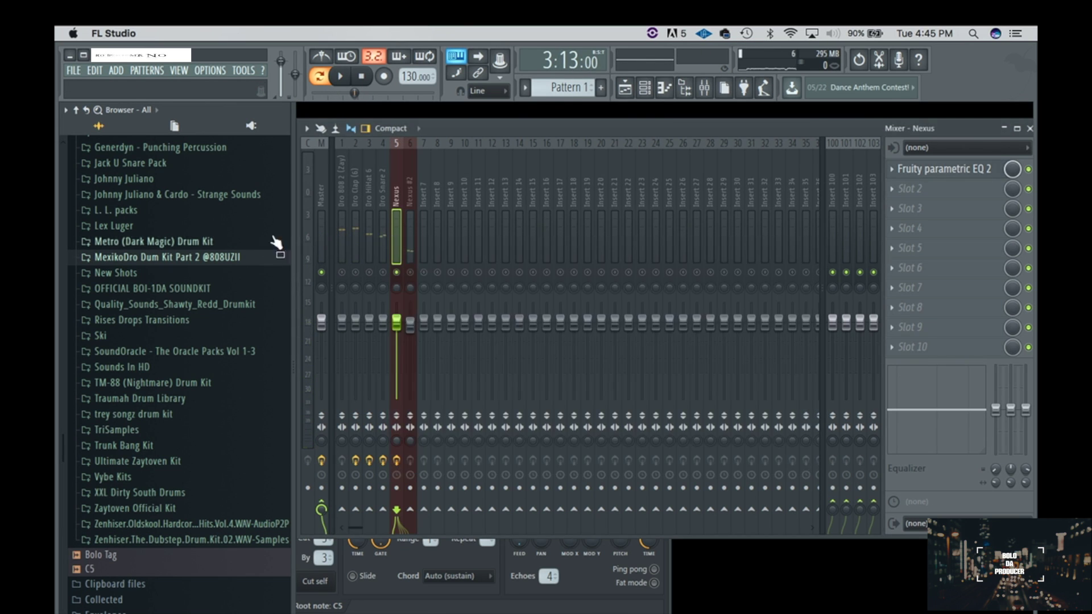
Add Fruity Parametric EQ 2 to the Nexus #2 track with band 1 high-passing just below band 4, and lower the track volume to -4.3 dB.
left_click(410, 197)
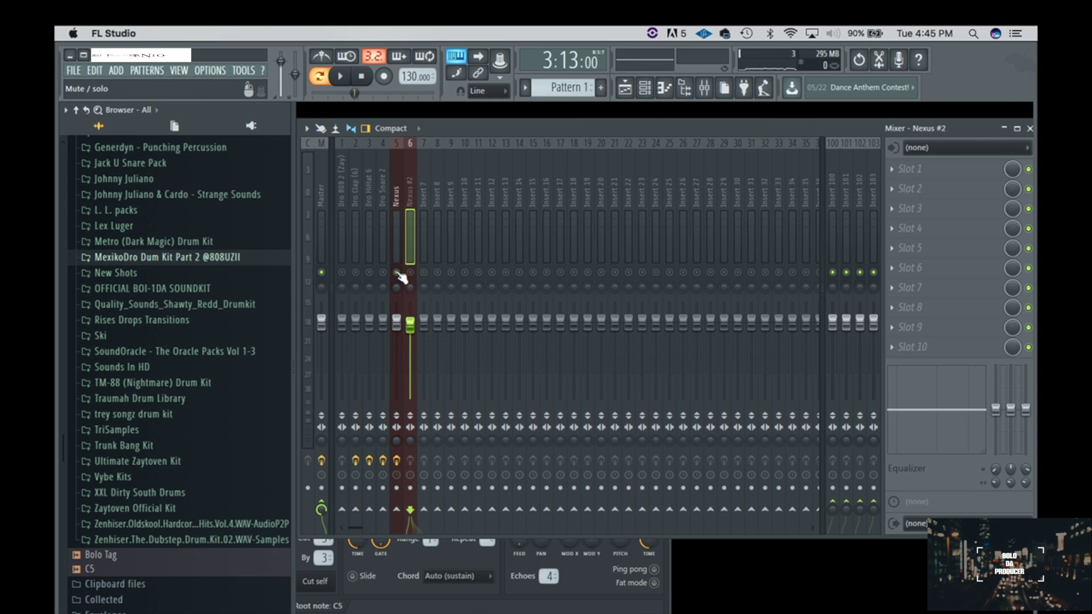
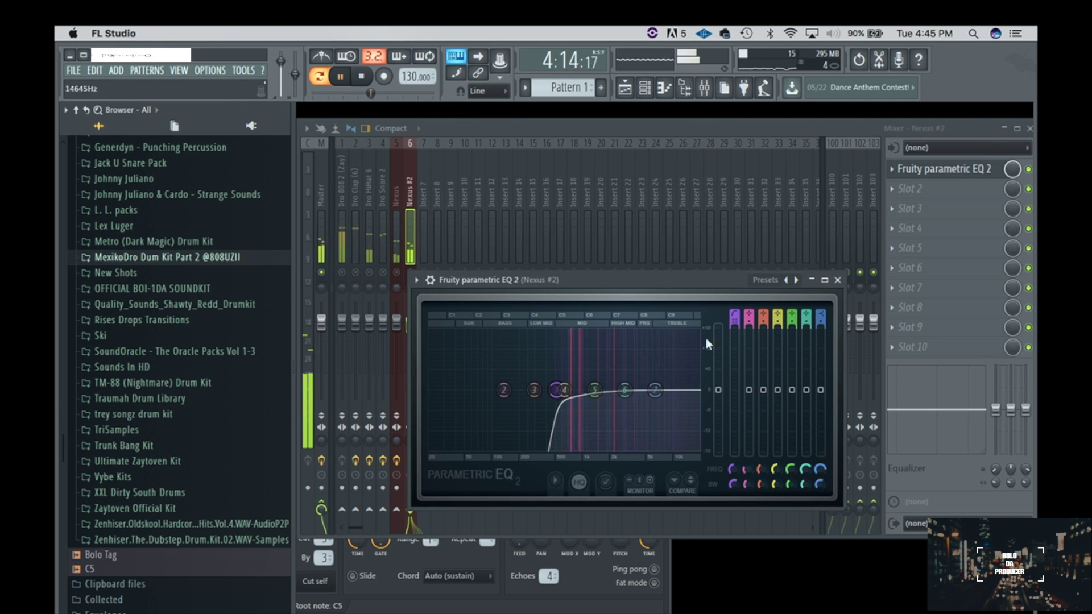
left_click(836, 280)
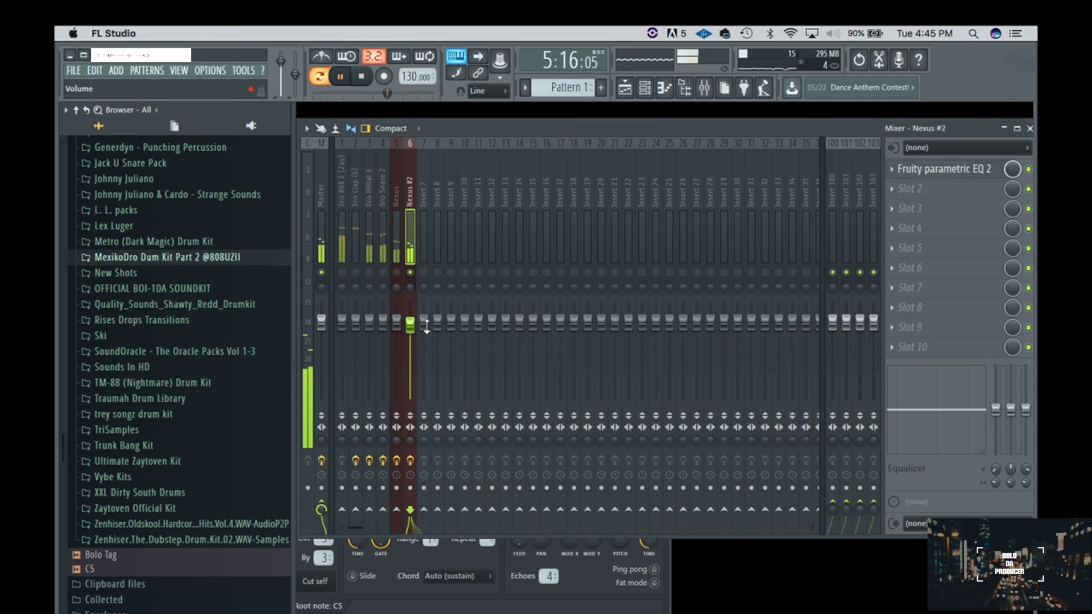
left_click_drag(409, 324, 410, 334)
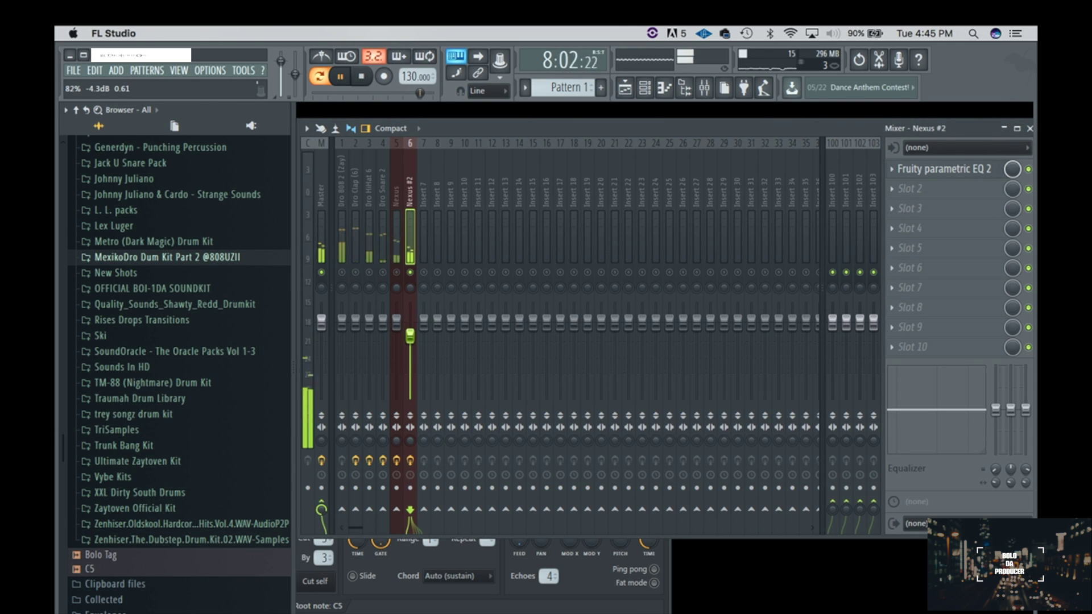
key("space")
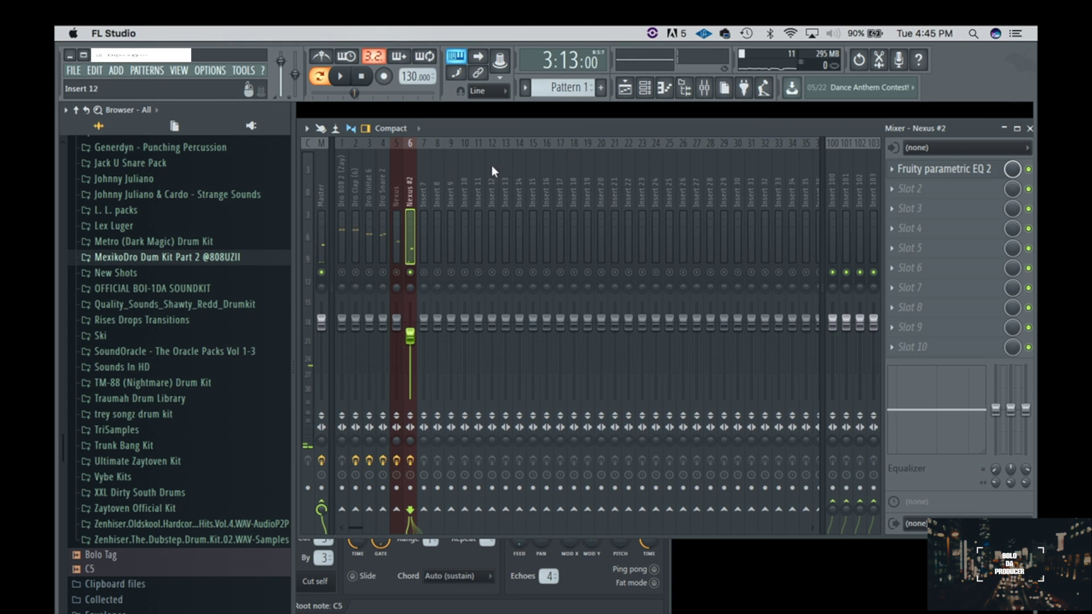
Try to load Fruity Compressor into the second effect slot of the Nexus mixer track.
left_click(396, 195)
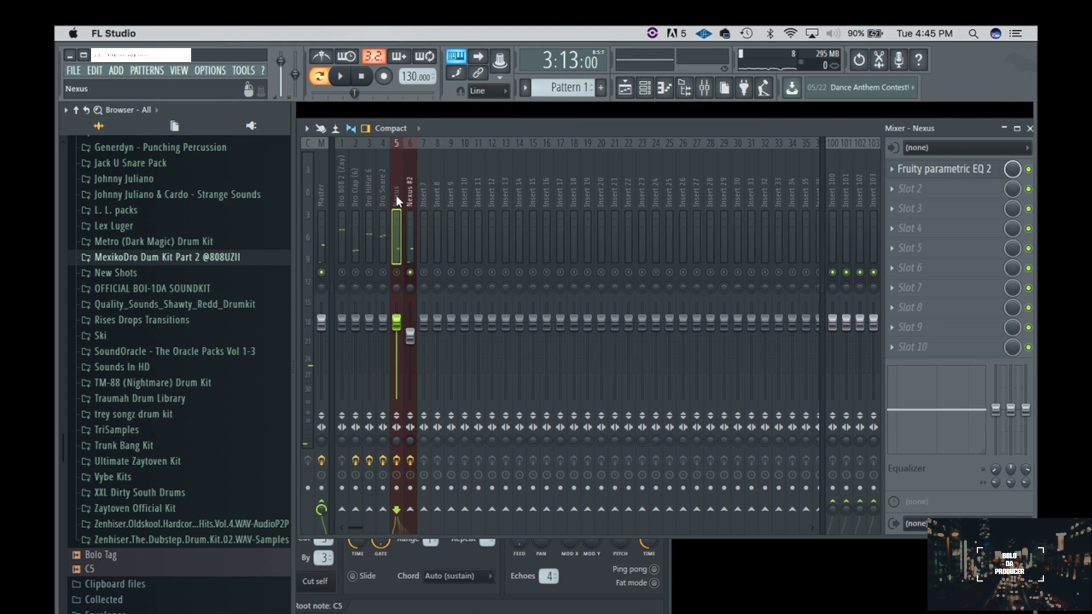
left_click(891, 194)
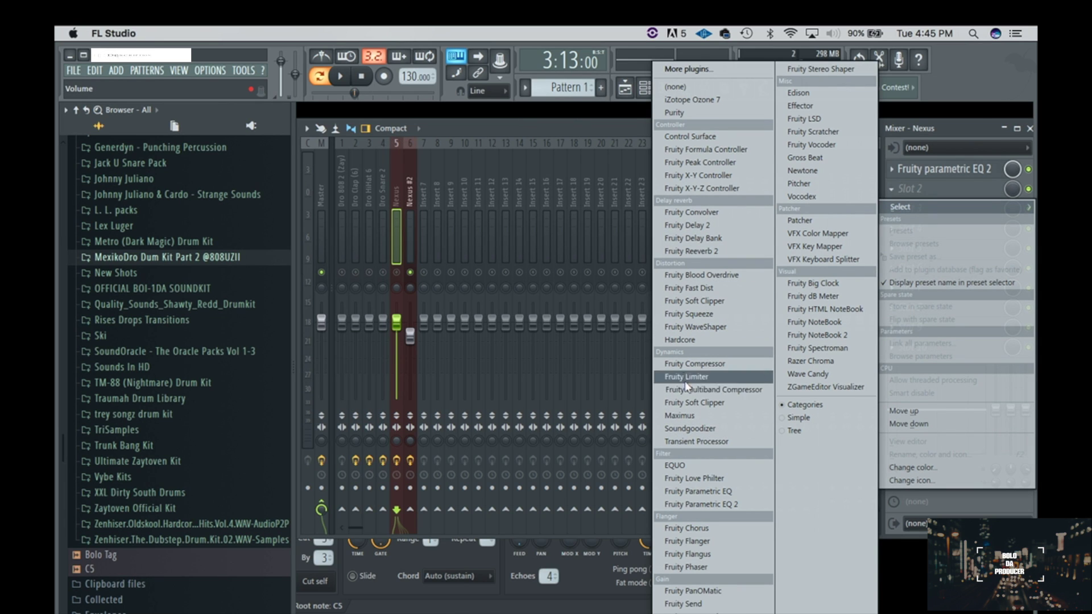
left_click(688, 364)
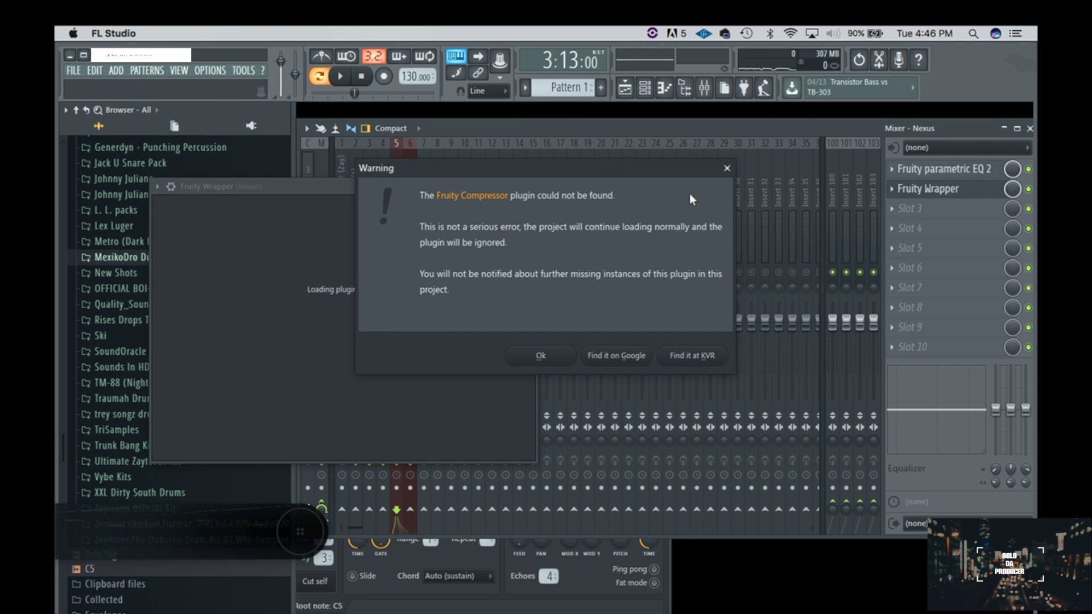
left_click(726, 168)
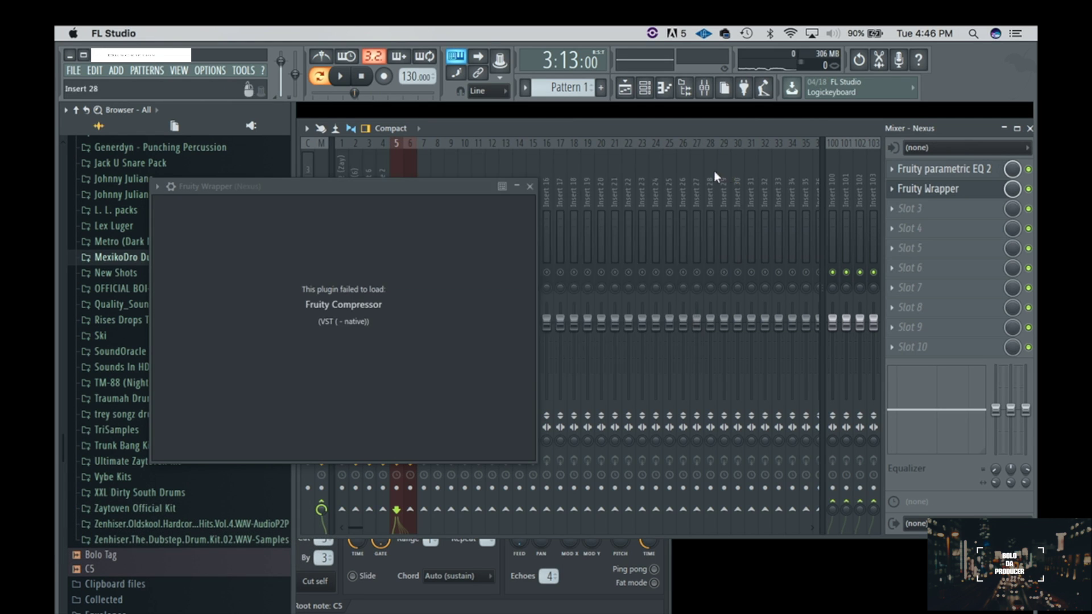
left_click(528, 187)
Replace the Fruity Wrapper in the Nexus track's second effect slot with Fruity Reeverb 2.
left_click(898, 190)
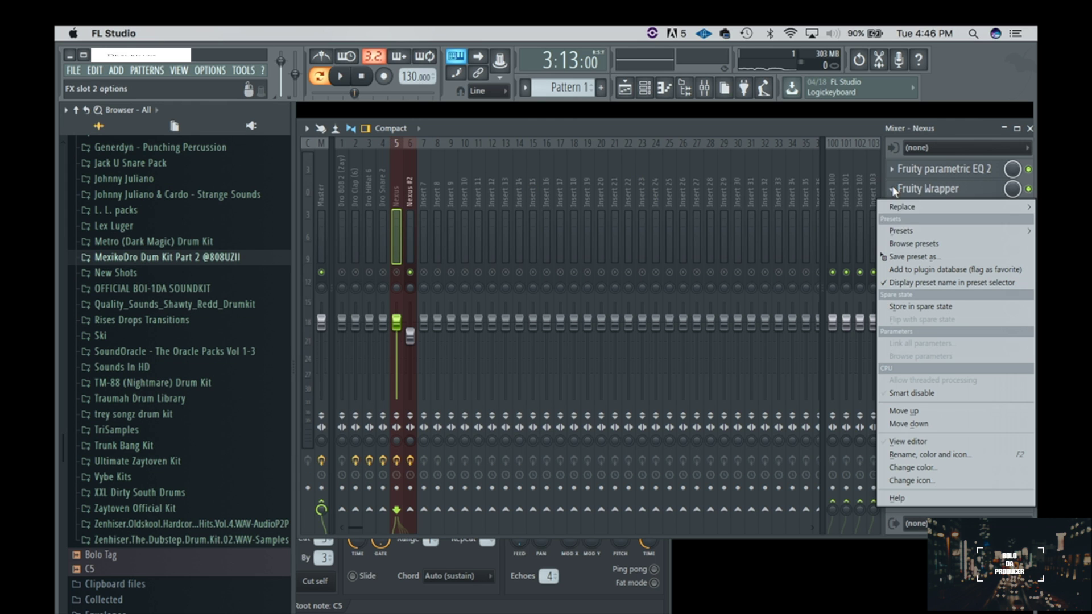
mouse_move(920, 206)
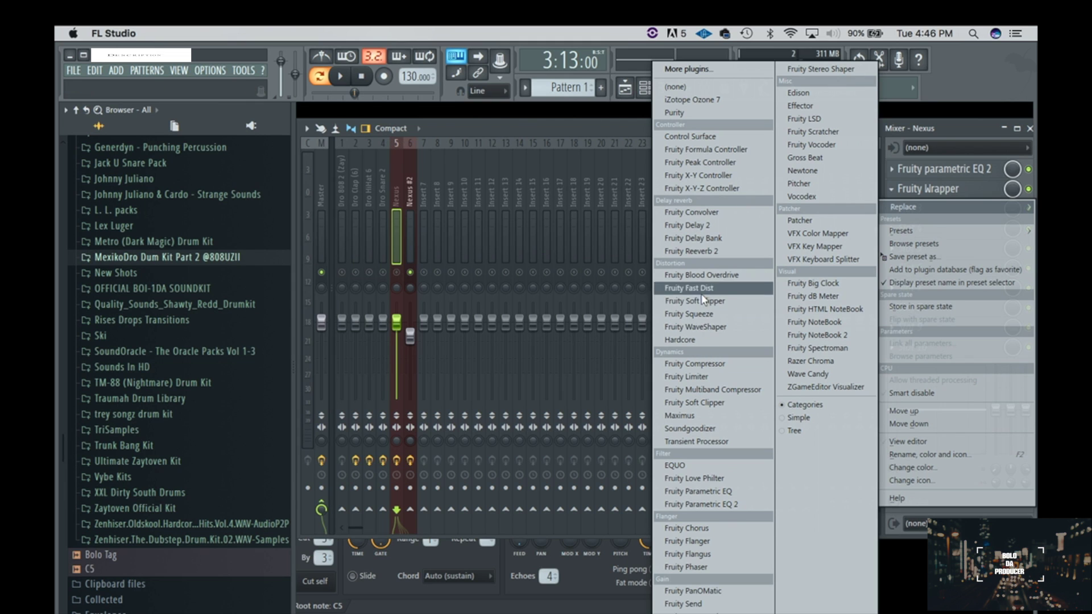
left_click_drag(697, 251, 695, 248)
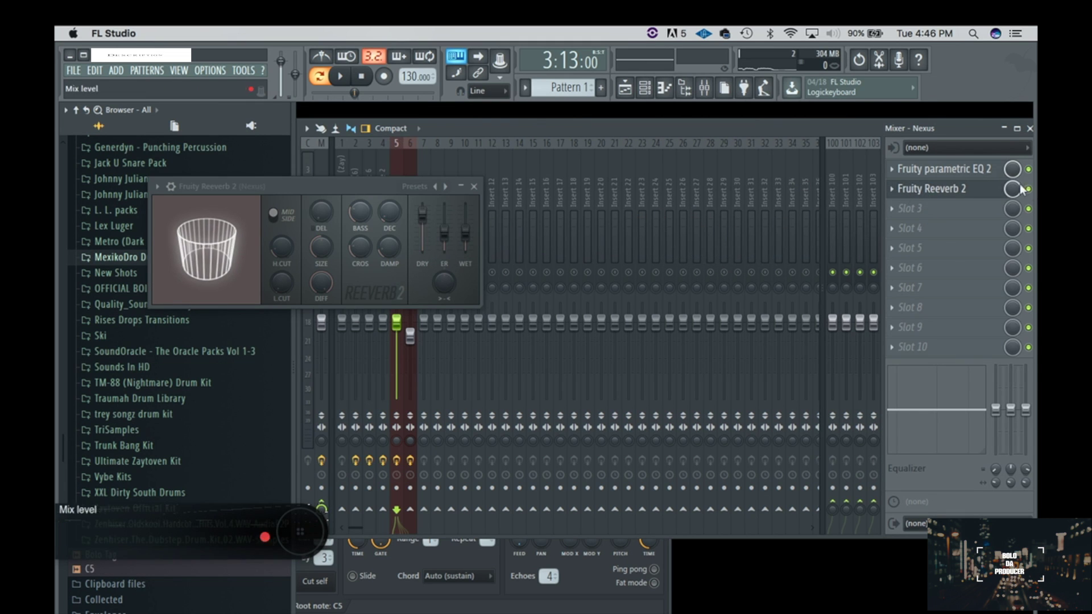
Move the reverb window clear of the Nexus track's meter and set the reverb's room size to 94 during playback.
key("space")
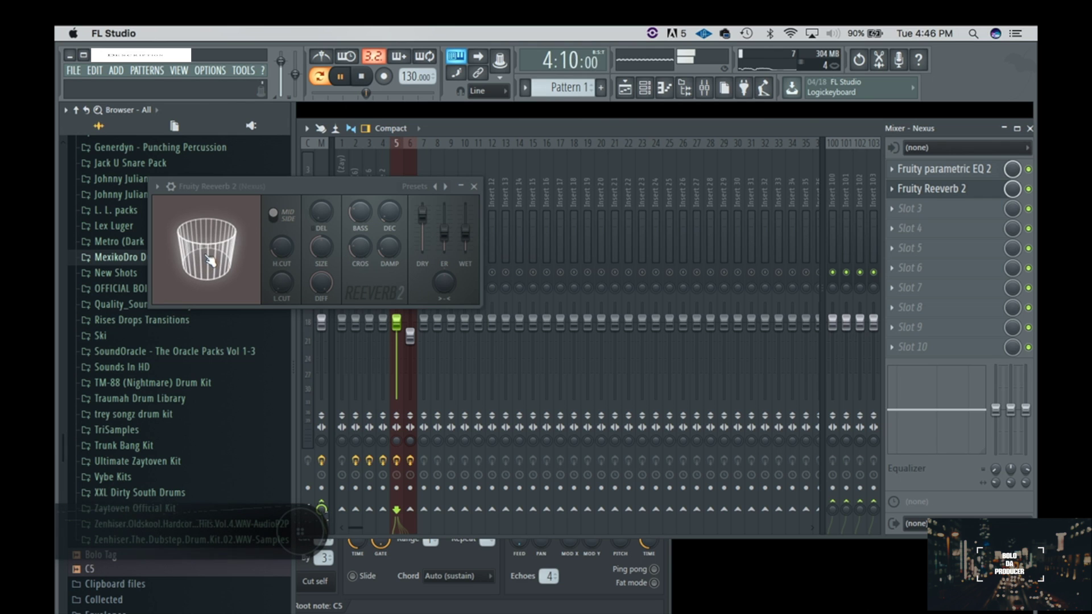
left_click_drag(230, 269, 244, 267)
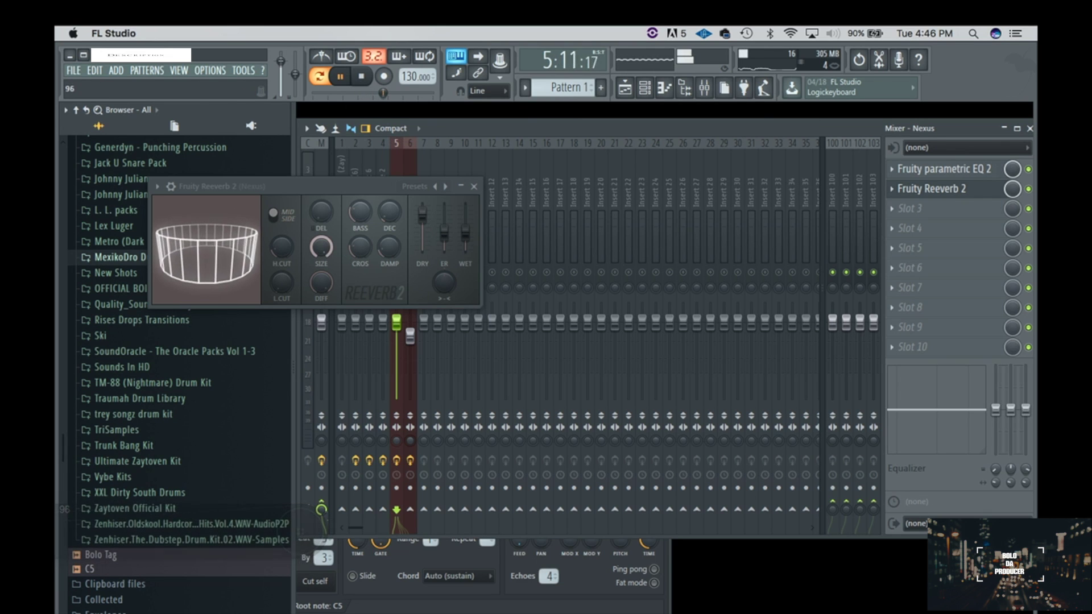
key("space")
left_click_drag(363, 183, 467, 278)
key("space")
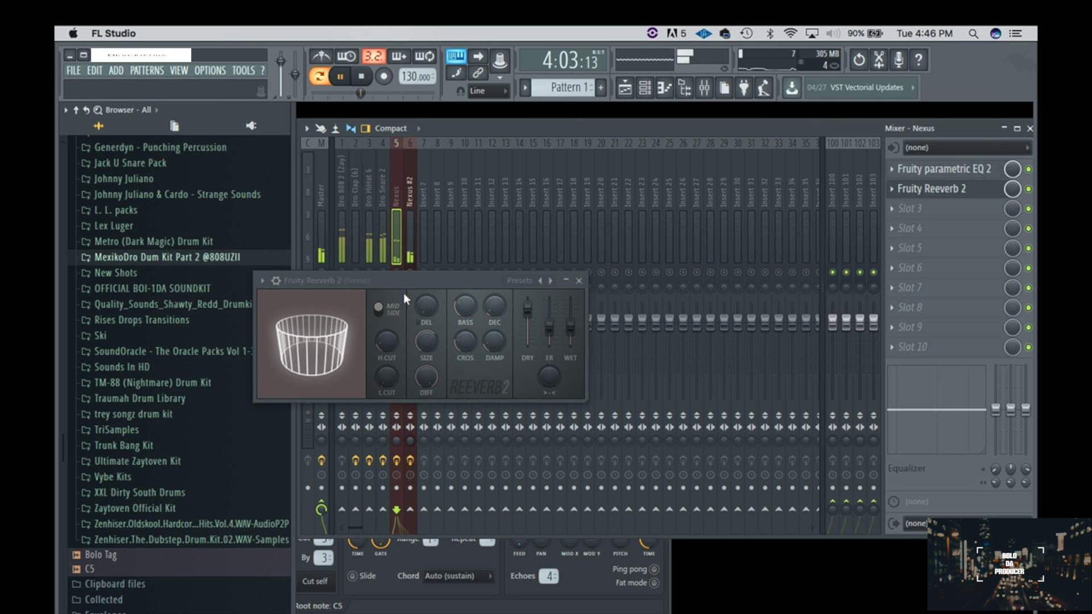
left_click_drag(398, 283, 394, 346)
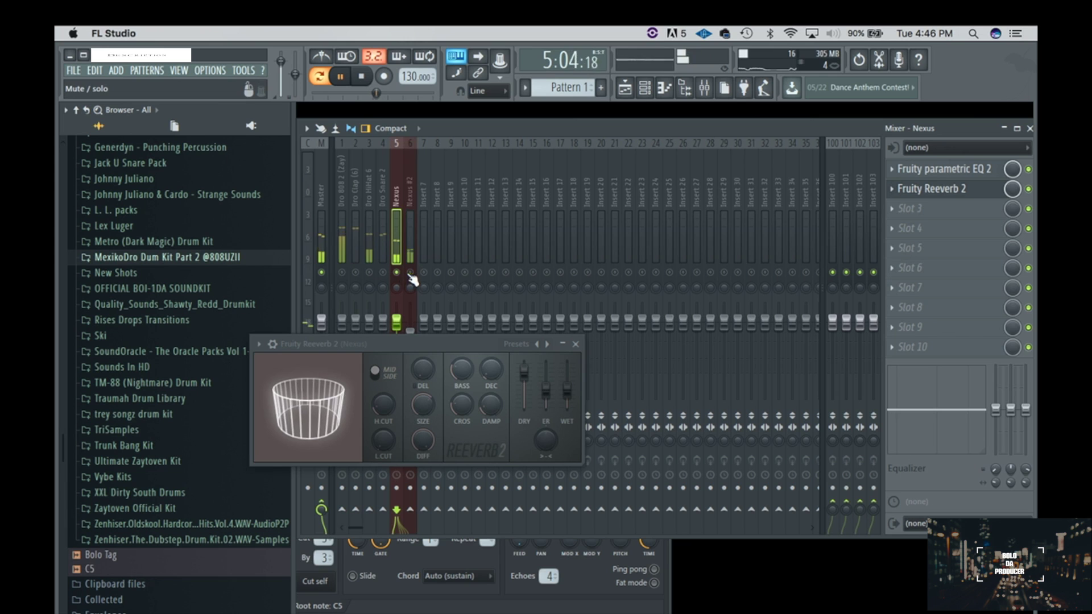
left_click_drag(422, 405, 422, 391)
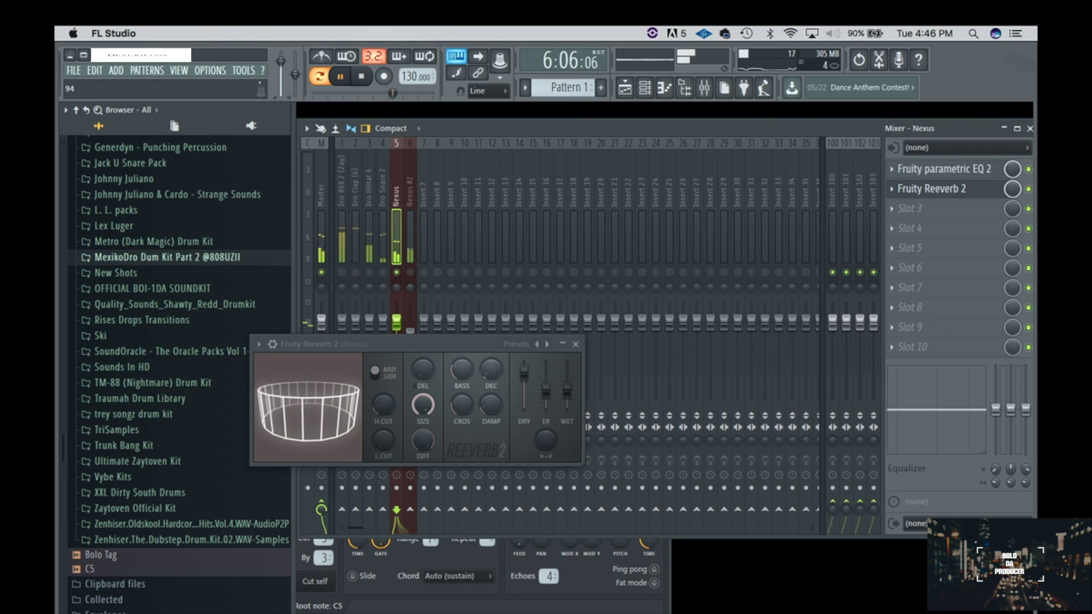
Raise the reverb's wet level, reduce its slot mix level to about 57%, close its window and stop playback.
left_click_drag(567, 390, 567, 384)
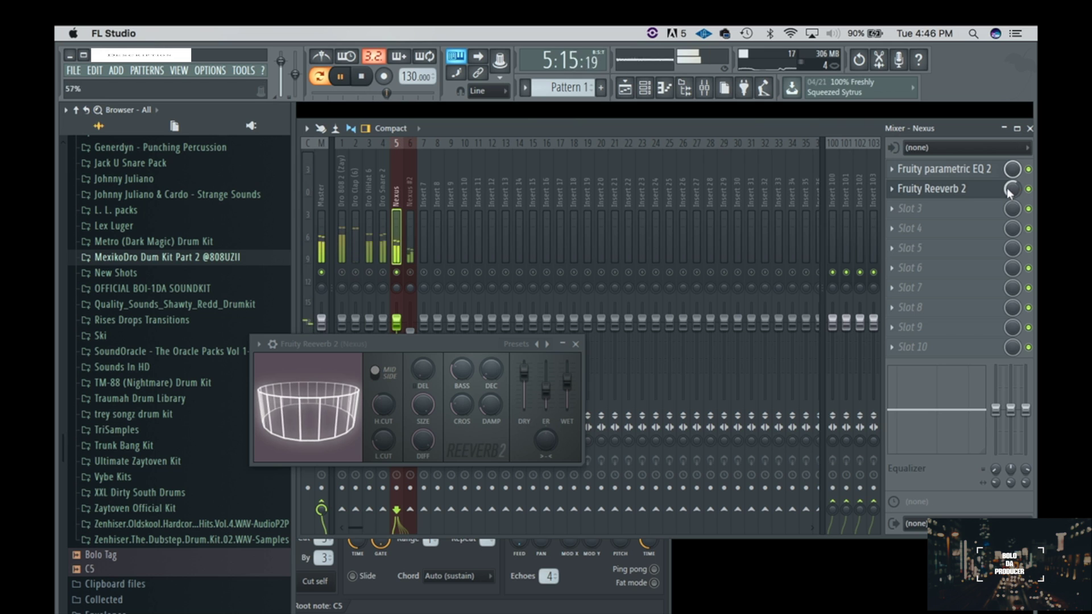
left_click_drag(490, 369, 490, 403)
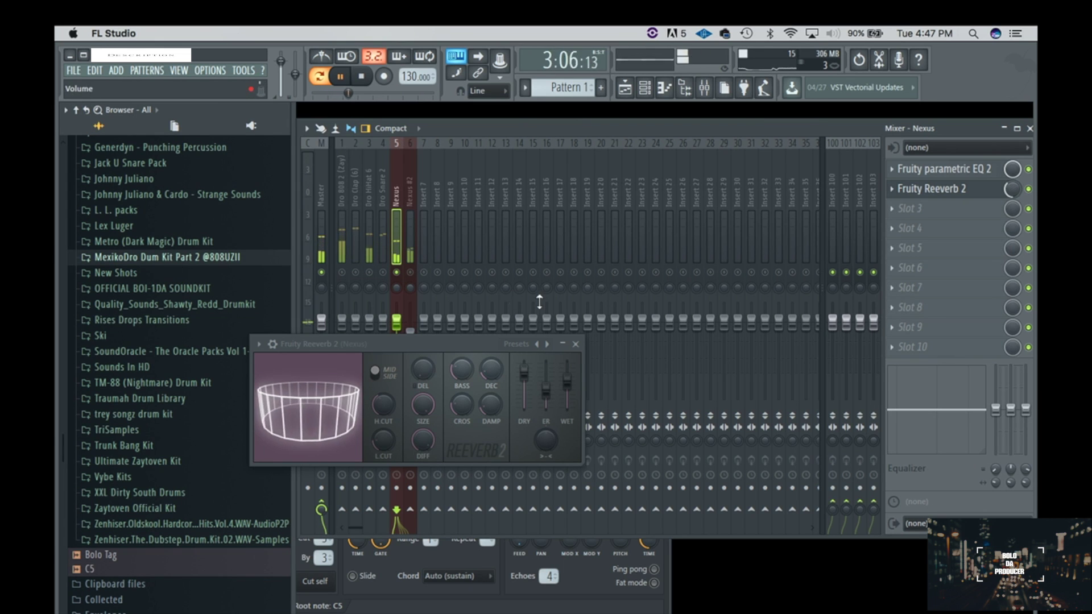
left_click(575, 344)
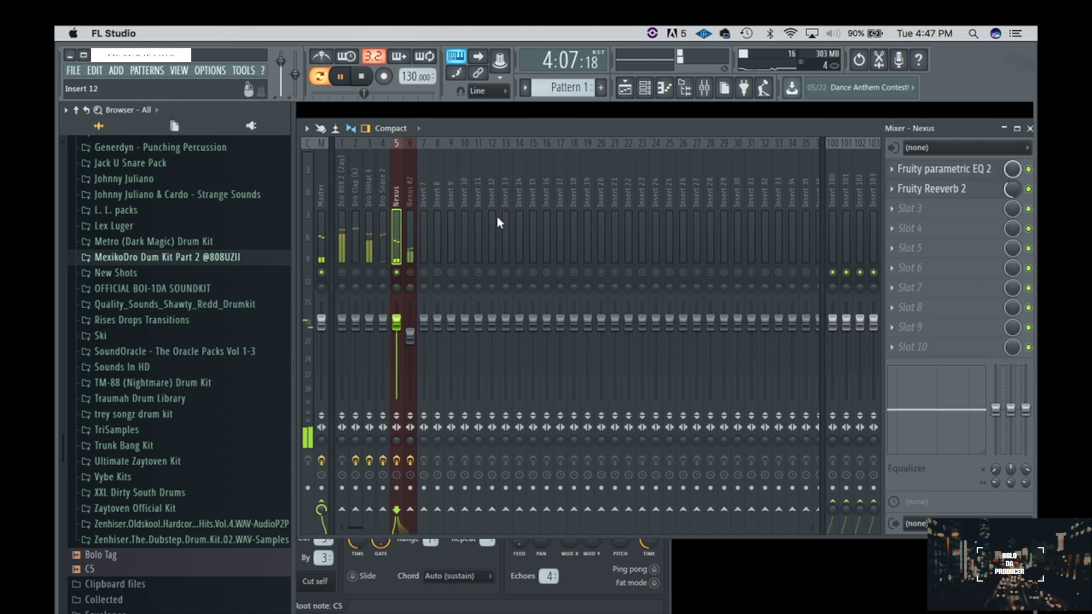
key("space")
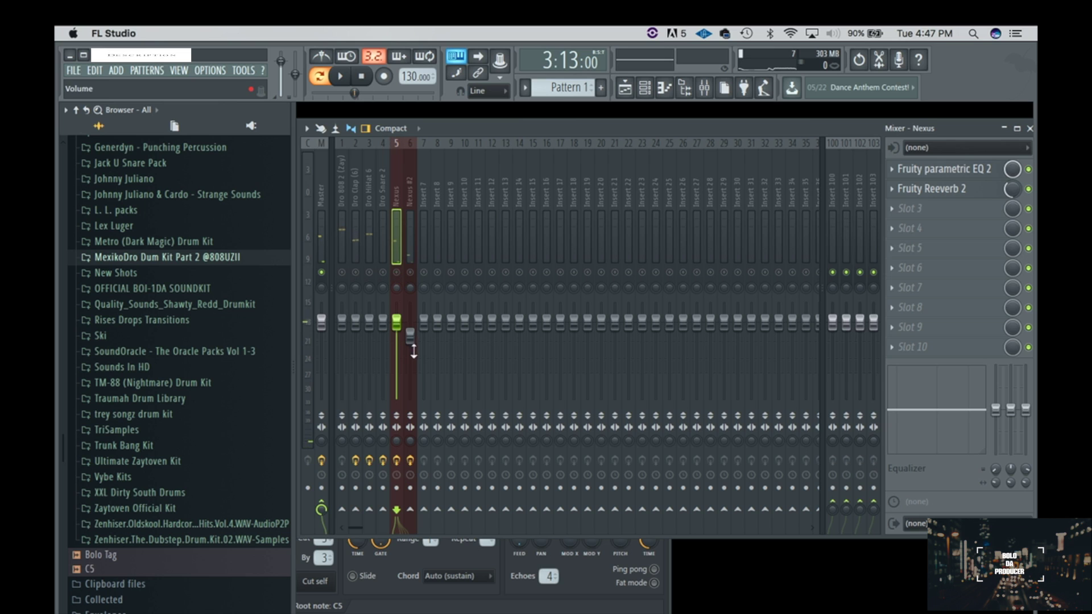
Lower the volumes of mixer tracks 1 to 6 together during playback, with every track unmuted.
left_click_drag(414, 244, 345, 244)
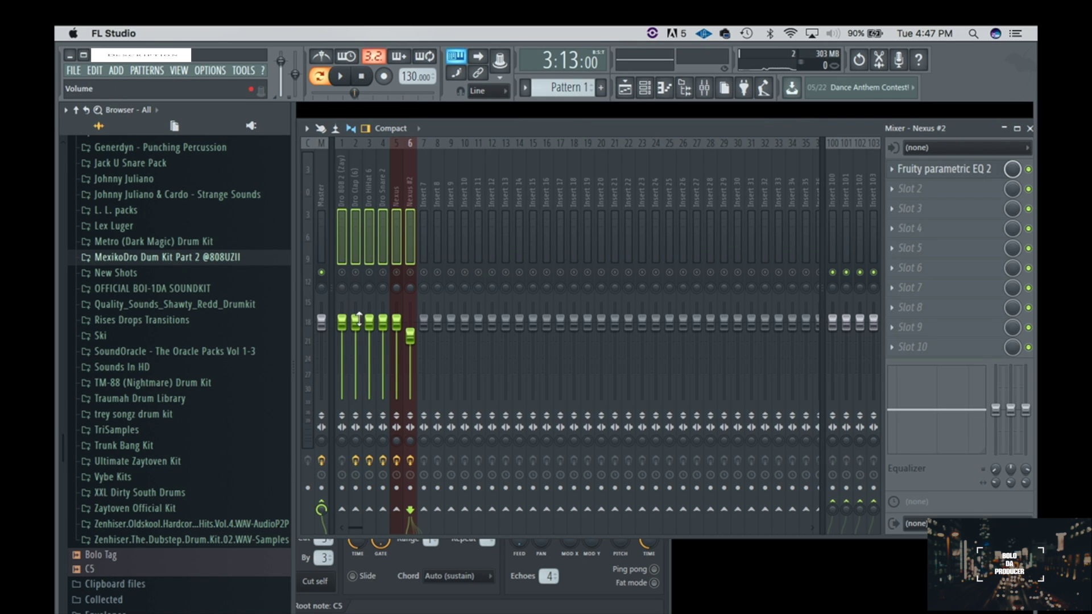
left_click_drag(341, 323, 341, 349)
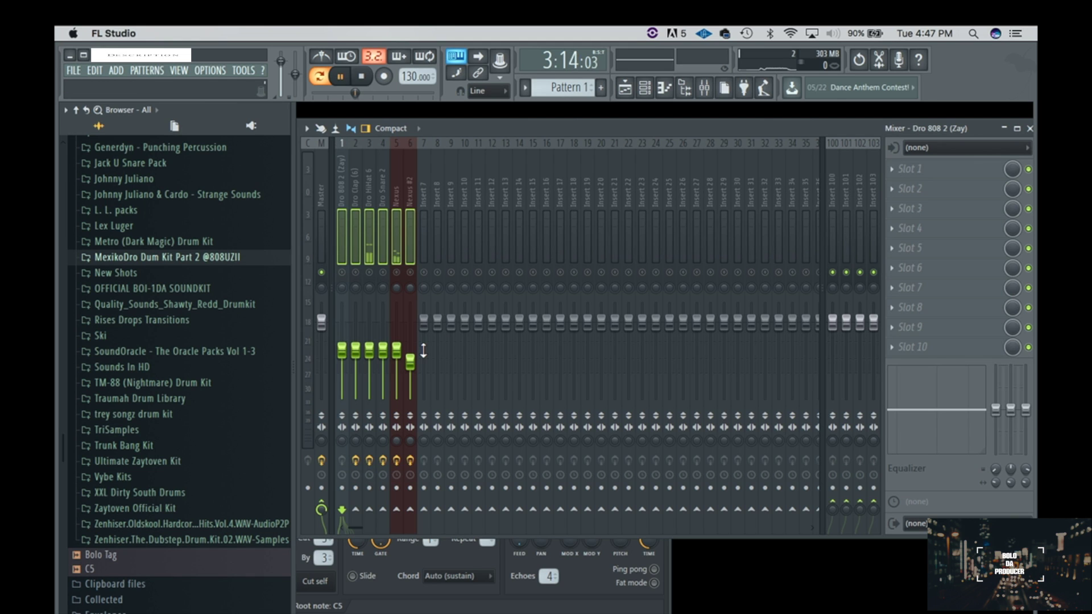
right_click(410, 273)
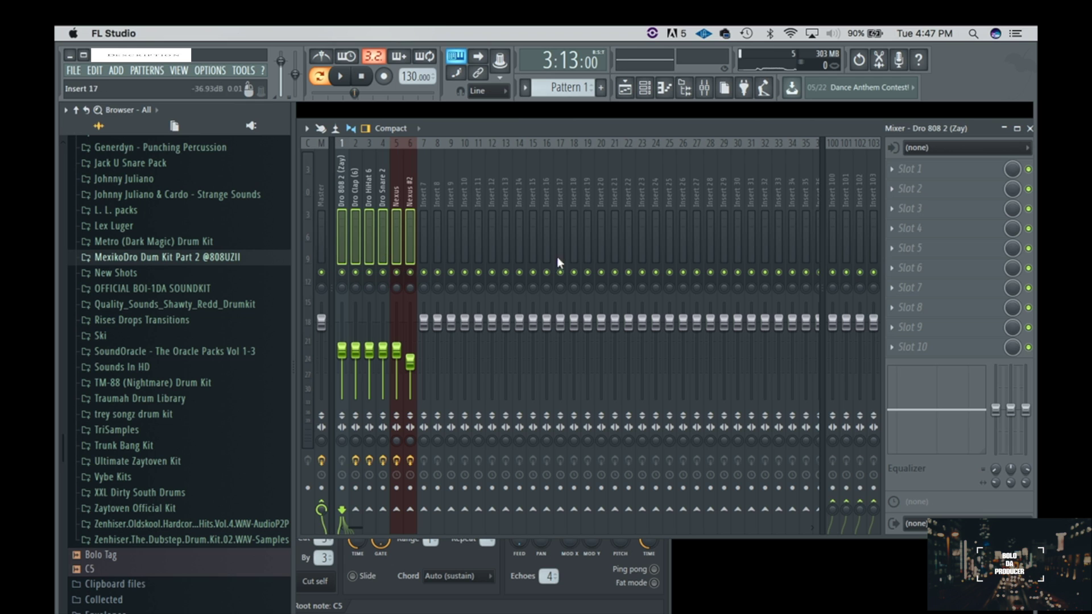
key("space")
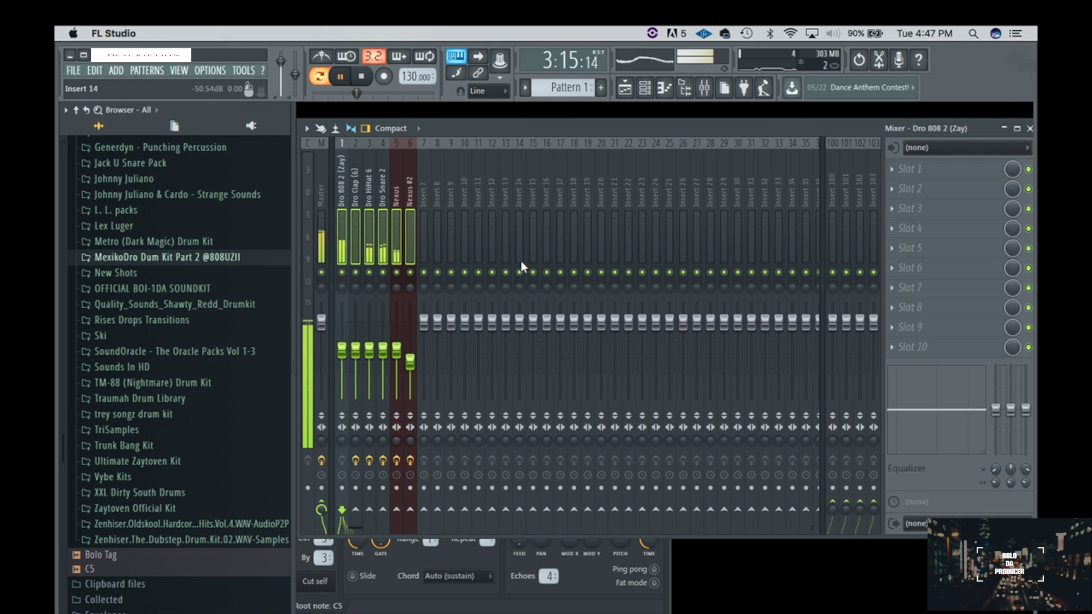
left_click_drag(383, 349, 383, 341)
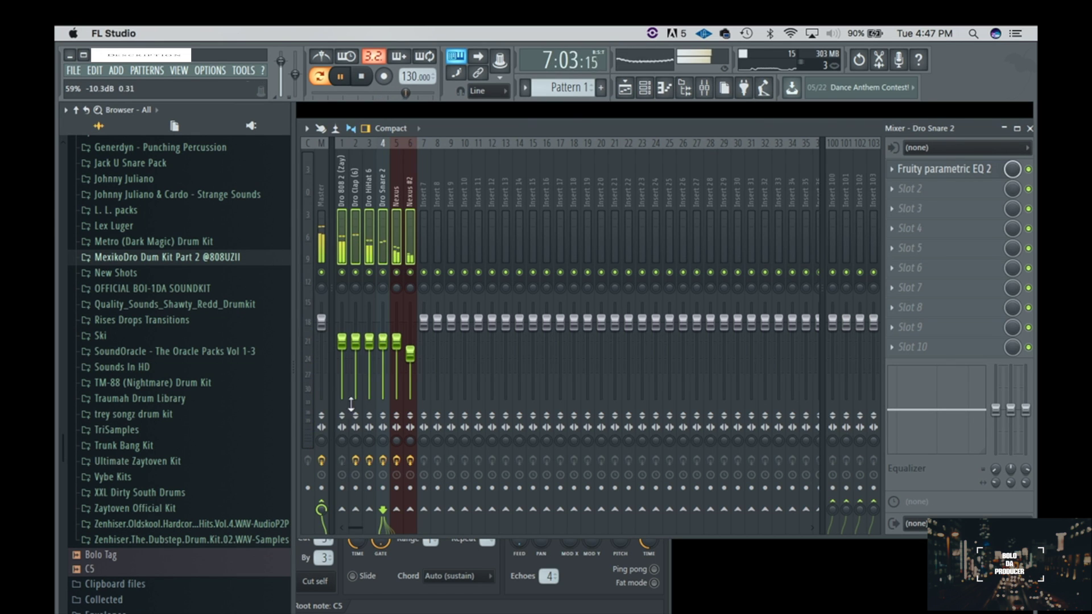
Raise the volumes of the Nexus #2 and Nexus mixer tracks individually, balancing them against the drums.
left_click(407, 243)
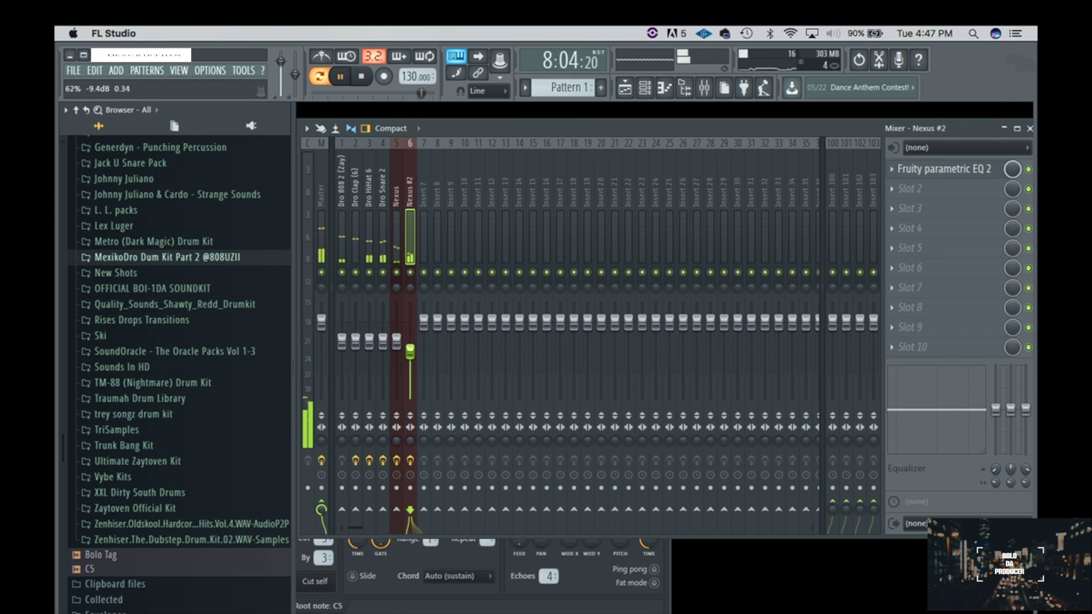
mouse_move(396, 341)
left_mouse_down()
mouse_move(409, 341)
mouse_move(397, 334)
left_mouse_up()
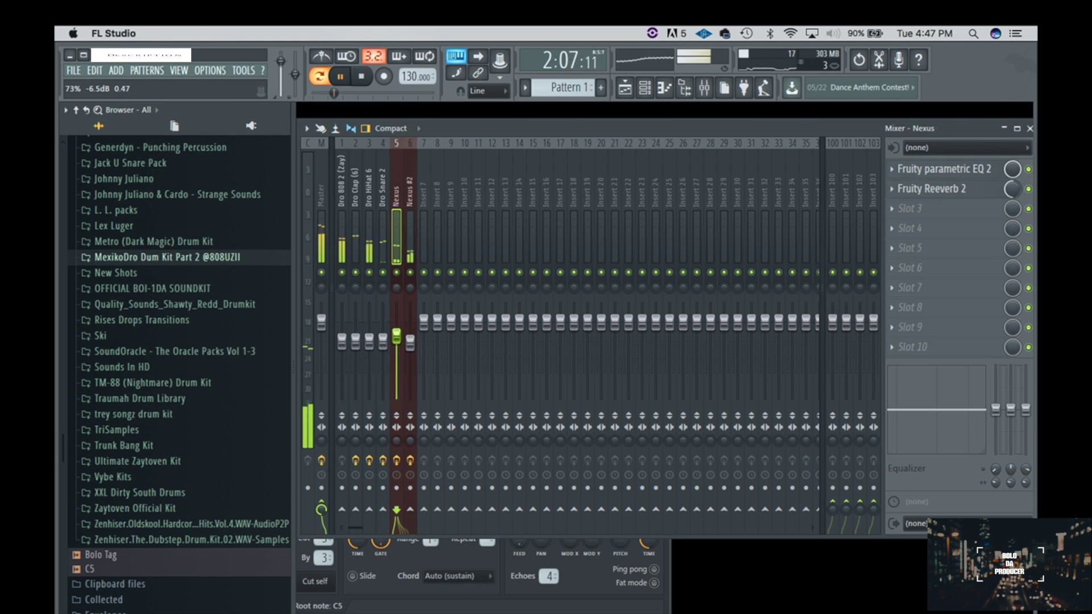
Open the Fruity Limiter on the Master track and move its window clear of the instrument faders to check the level.
left_click(322, 190)
left_click(946, 169)
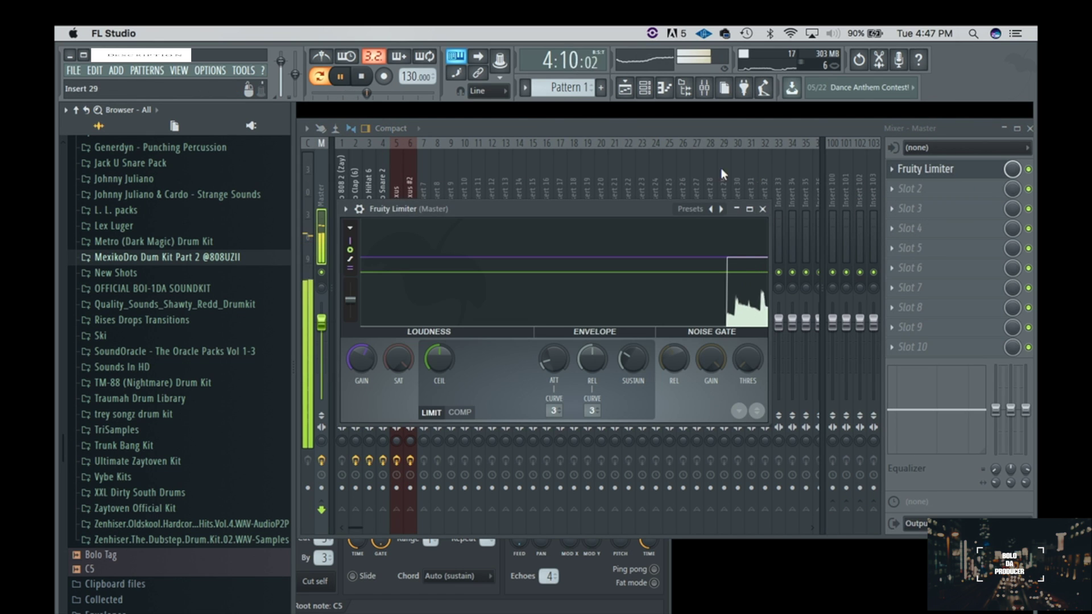
left_click_drag(606, 209, 783, 98)
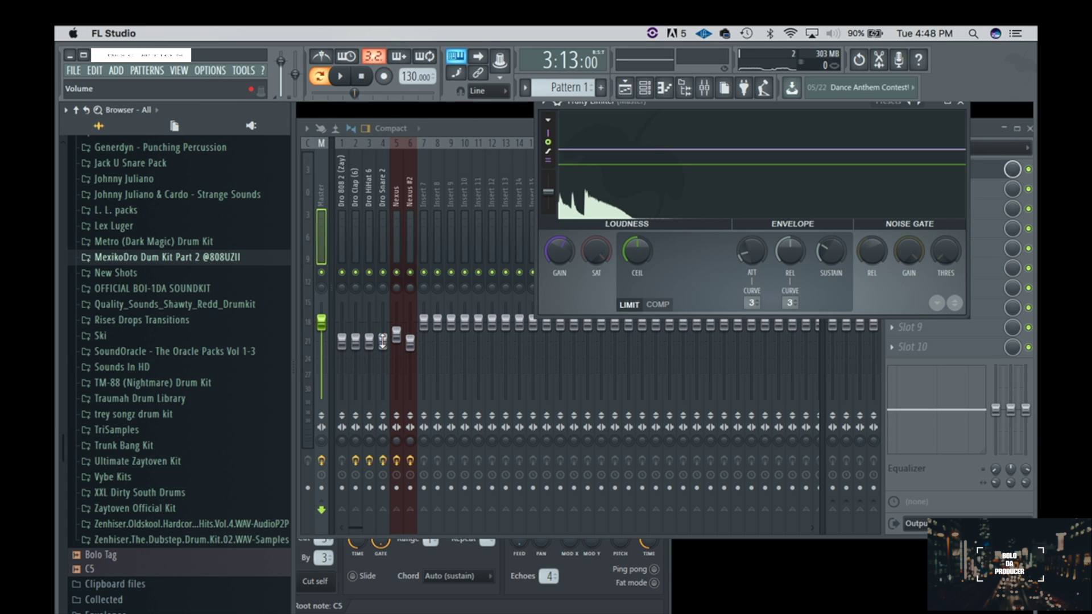
Raise the four drum track volumes, with the 808 at 87%, lower Nexus #2 slightly during playback, and close the mixer.
left_click(342, 182)
key("space")
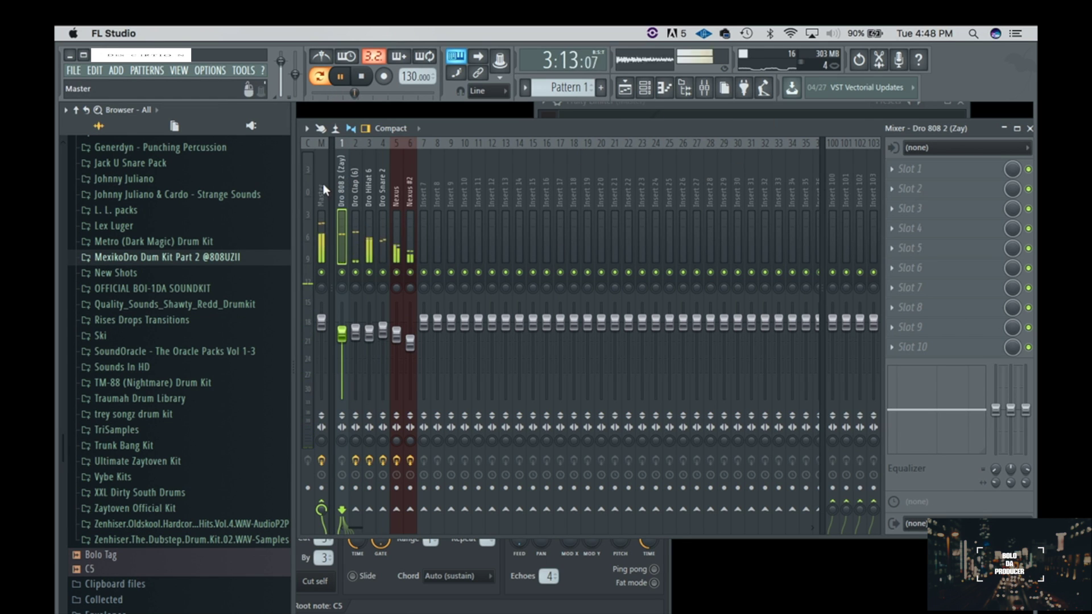
left_click_drag(375, 335, 409, 350)
left_click(396, 194)
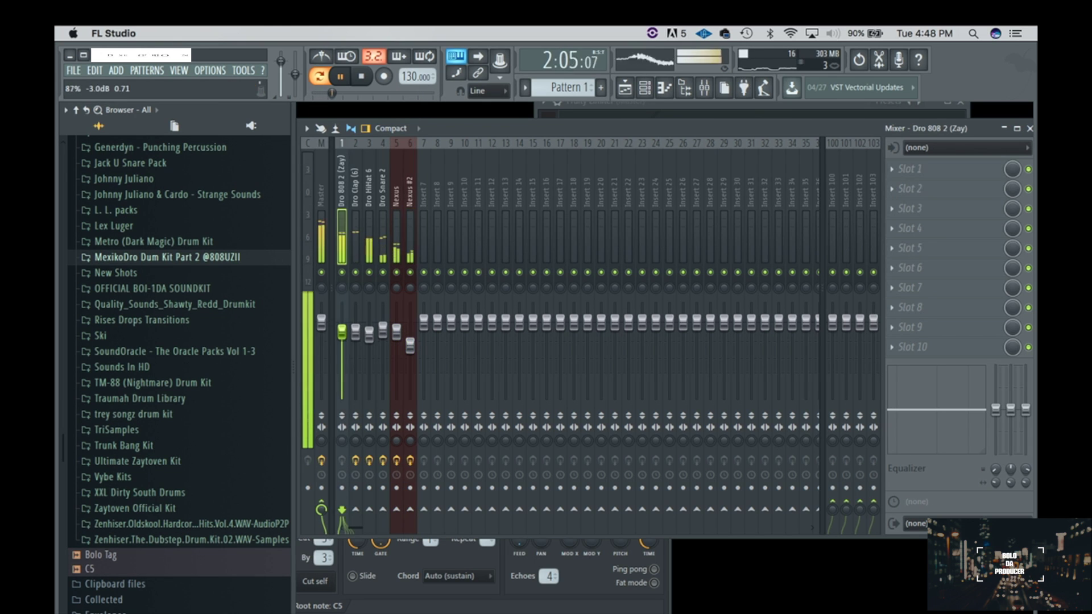
key("space")
left_click(1029, 129)
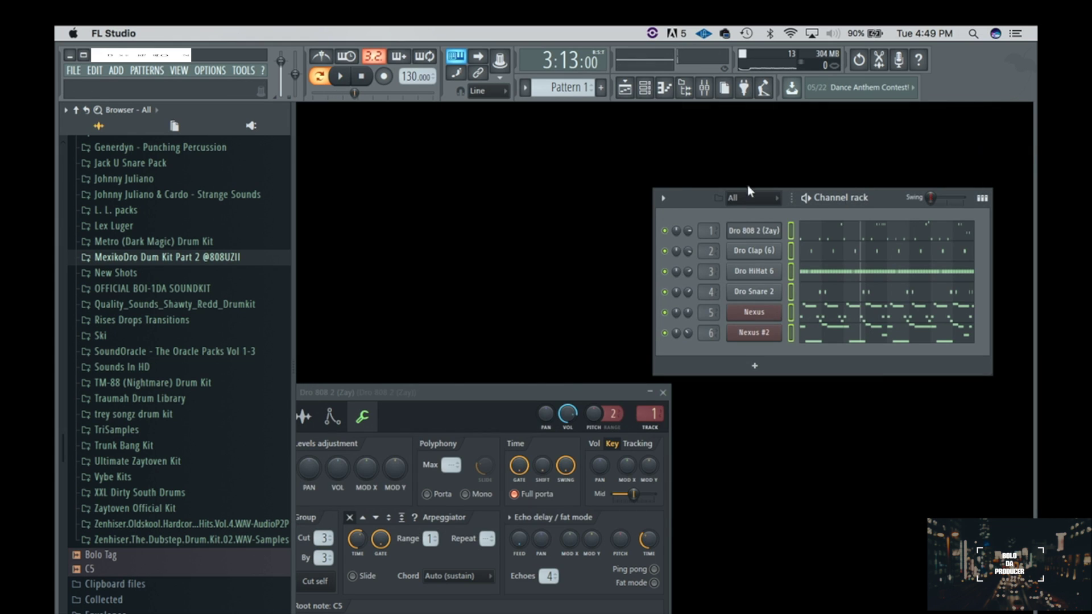
Place Pattern 1 at bar 1 of playlist Track 1 and split the pattern by channel.
left_click(627, 88)
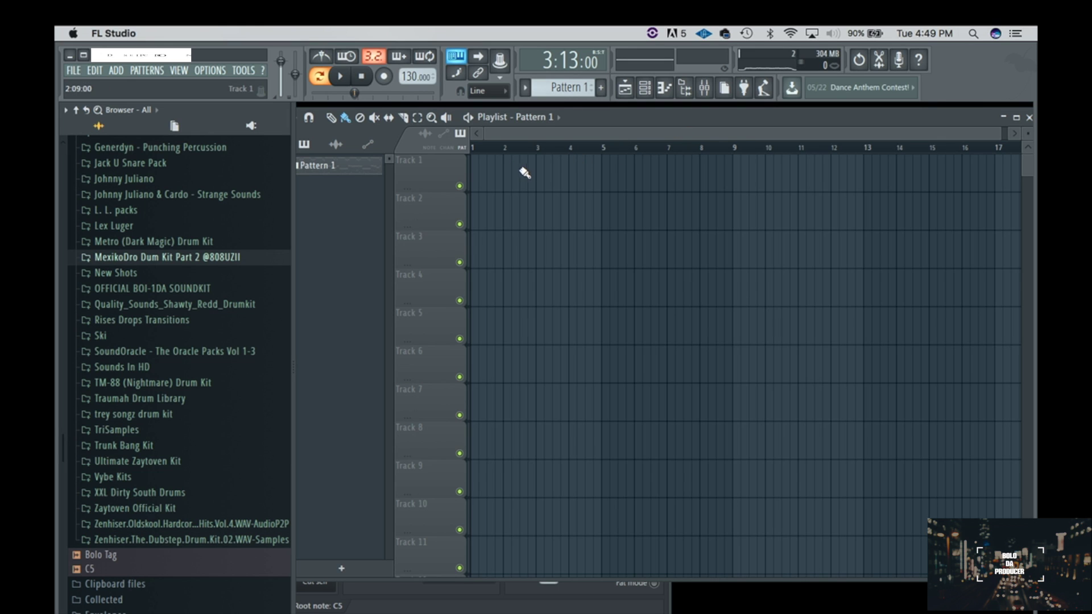
left_click(477, 180)
left_click(151, 73)
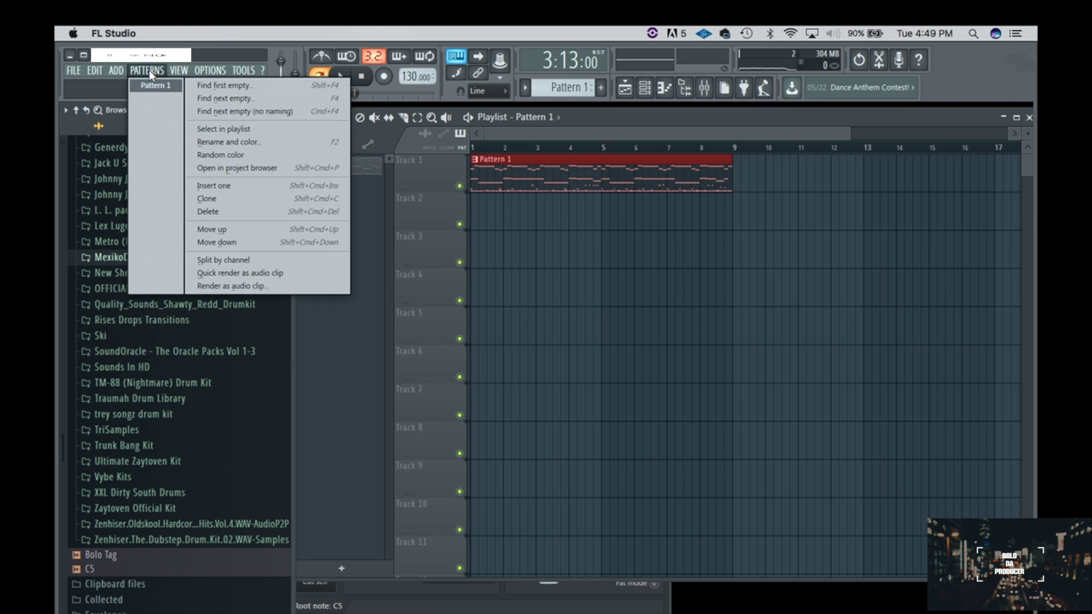
left_click(180, 70)
mouse_move(149, 71)
left_click(204, 261)
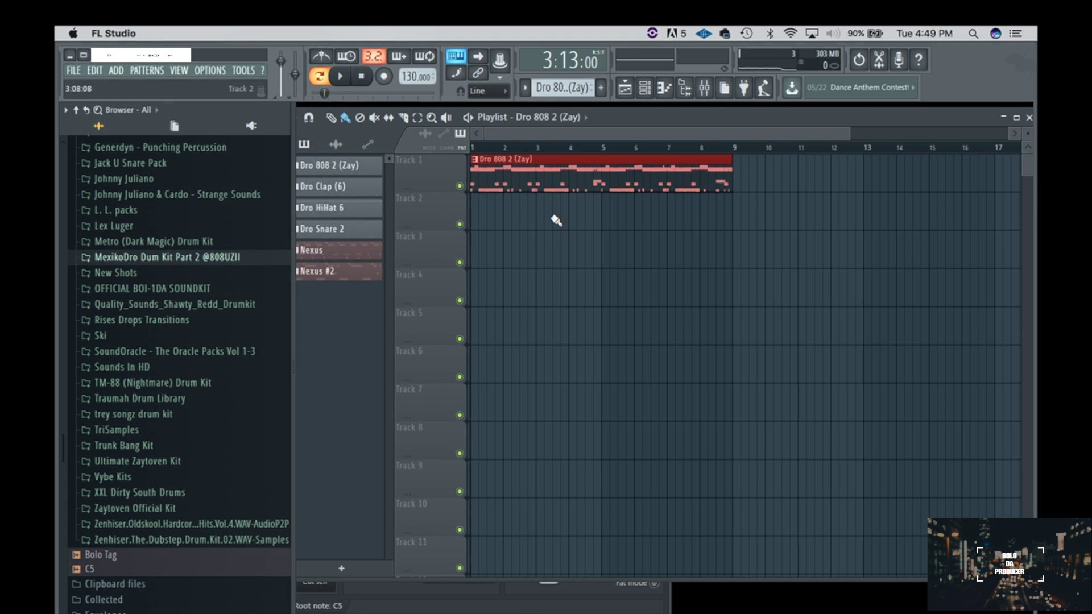
Move the stacked 808, clap, hi-hat, snare and Nexus clips onto Tracks 2 to 6, leaving Nexus #2 on Track 1.
right_click(652, 228)
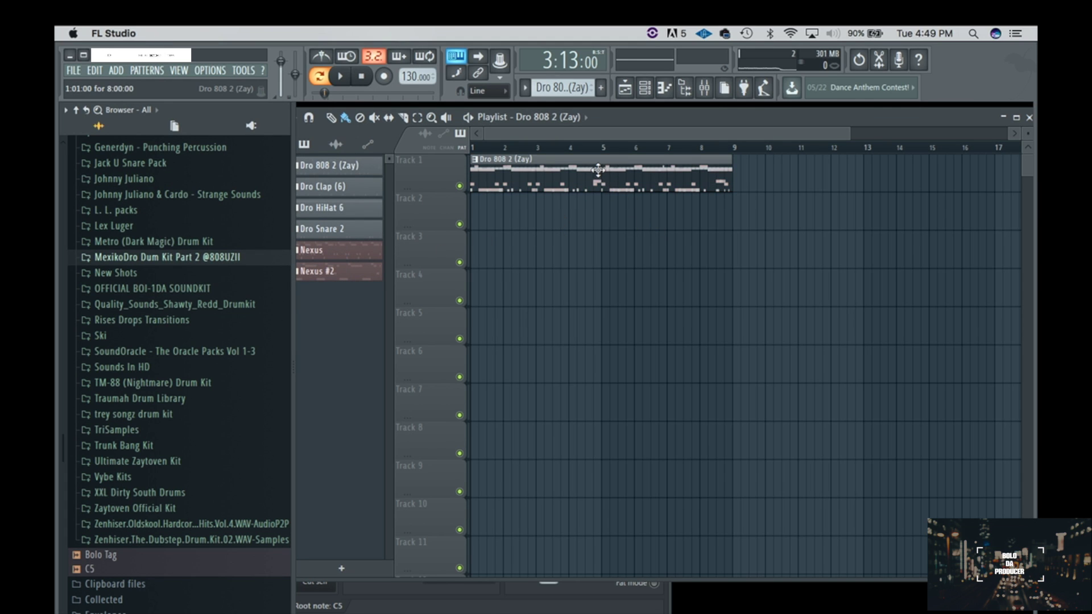
left_click_drag(592, 185, 586, 227)
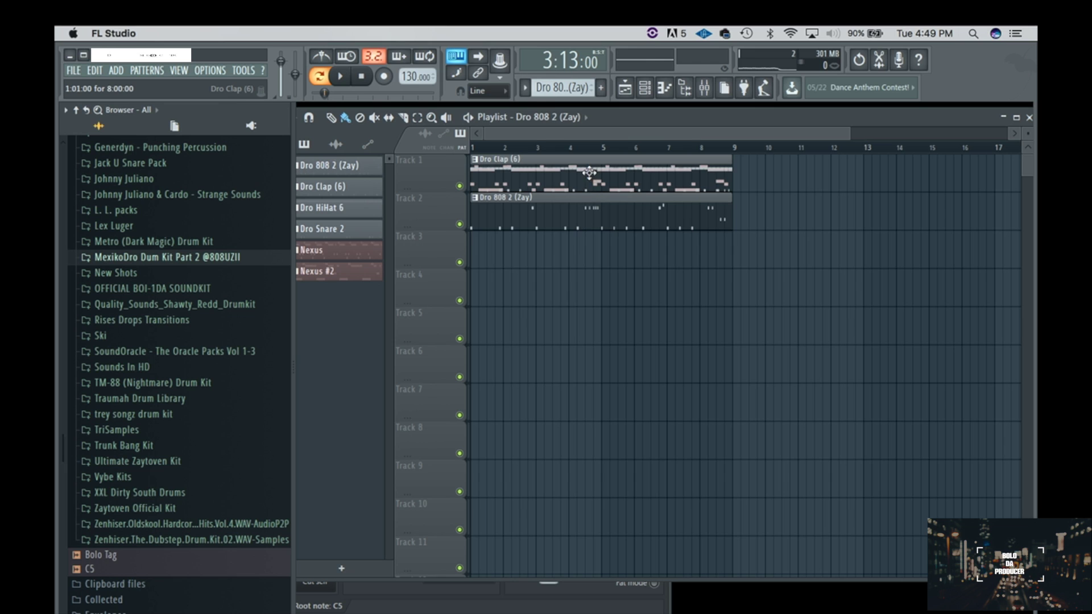
left_click_drag(589, 173, 563, 265)
left_click_drag(578, 165, 563, 285)
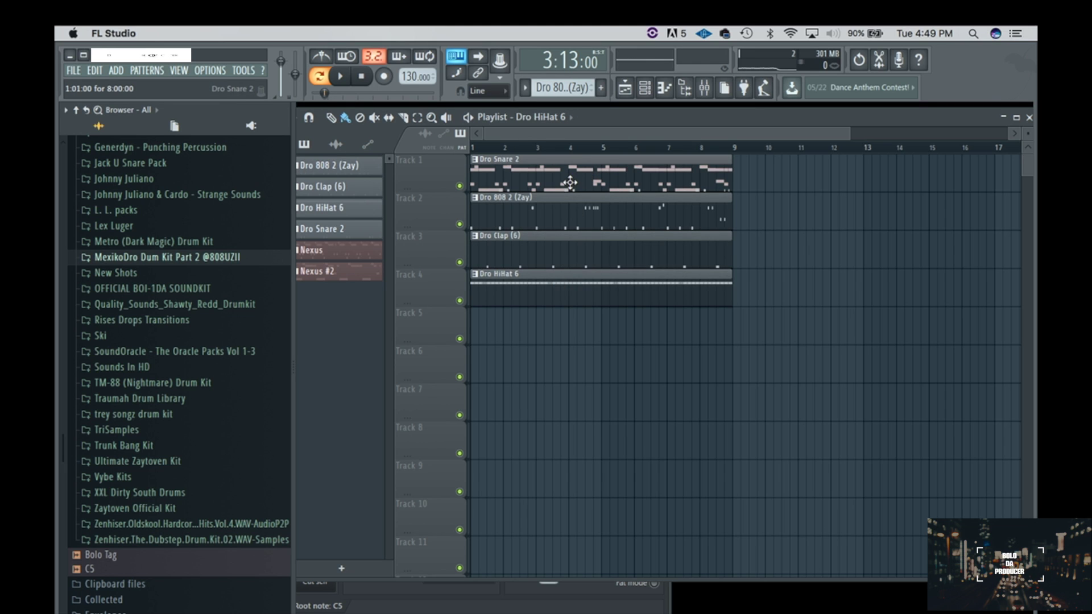
left_click_drag(570, 183, 527, 332)
left_click_drag(559, 181, 501, 377)
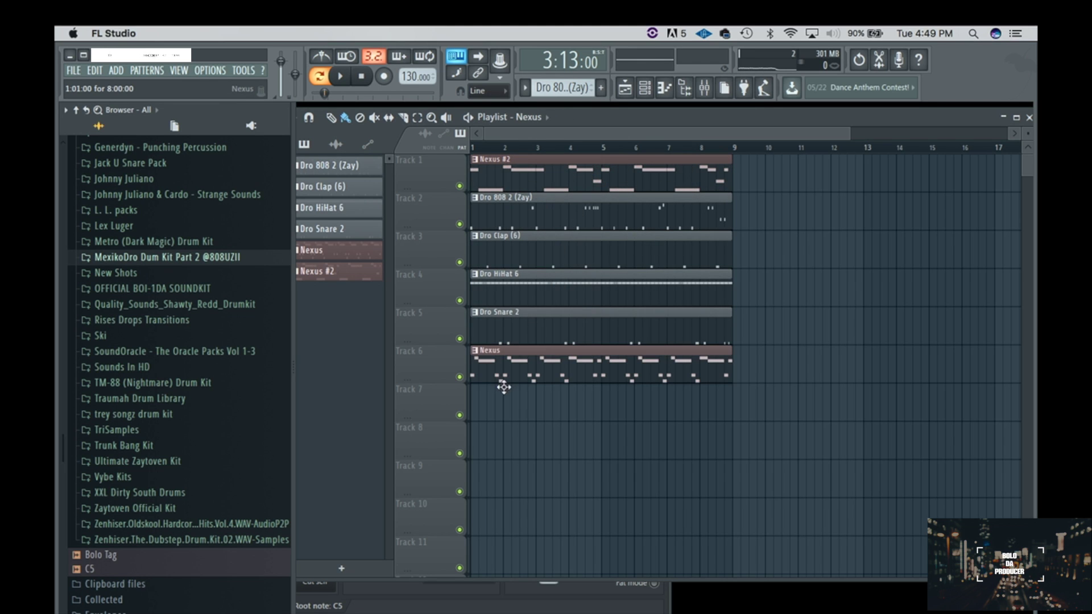
left_click_drag(537, 177, 510, 170)
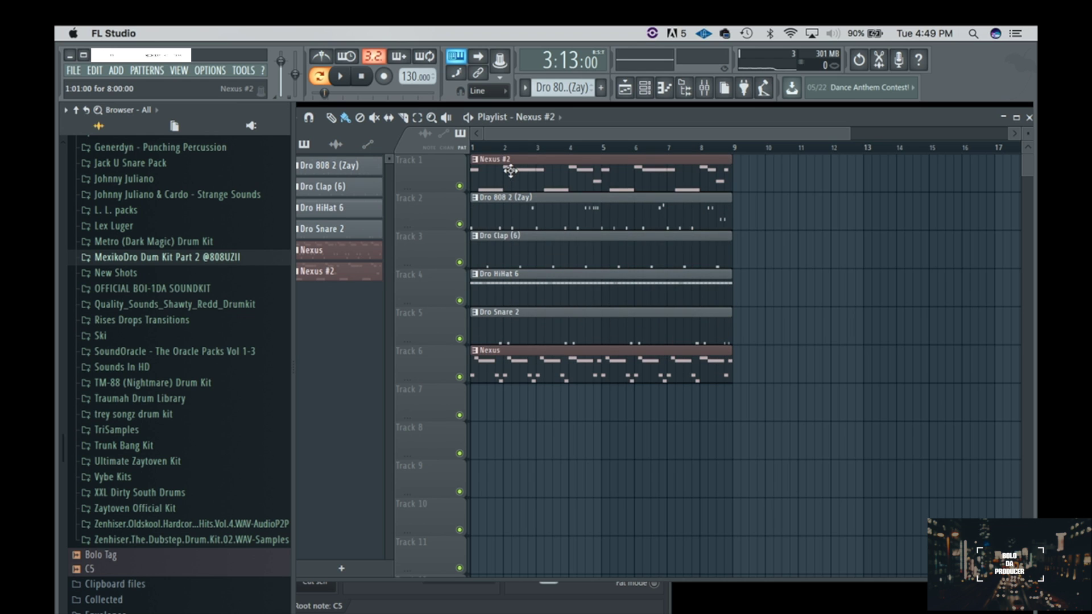
Duplicate the eight-bar block of six clips and its copies until the arrangement spans 64 bars.
left_click_drag(770, 417, 729, 307)
mouse_move(515, 182)
left_mouse_down()
mouse_move(732, 183)
mouse_move(478, 188)
mouse_move(784, 185)
mouse_move(762, 176)
left_mouse_up()
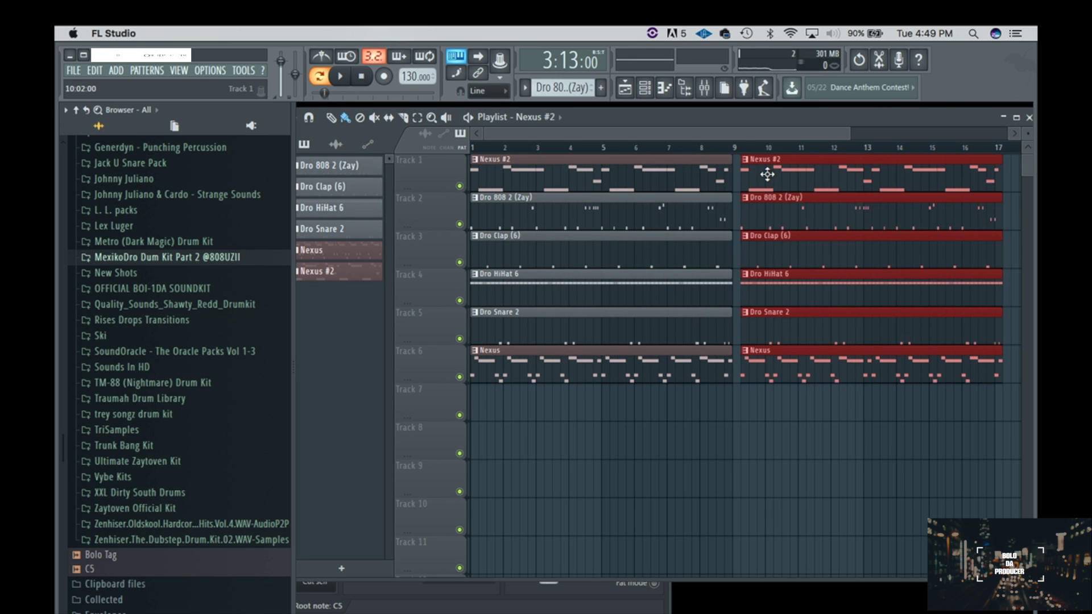
left_click_drag(759, 126, 1030, 149)
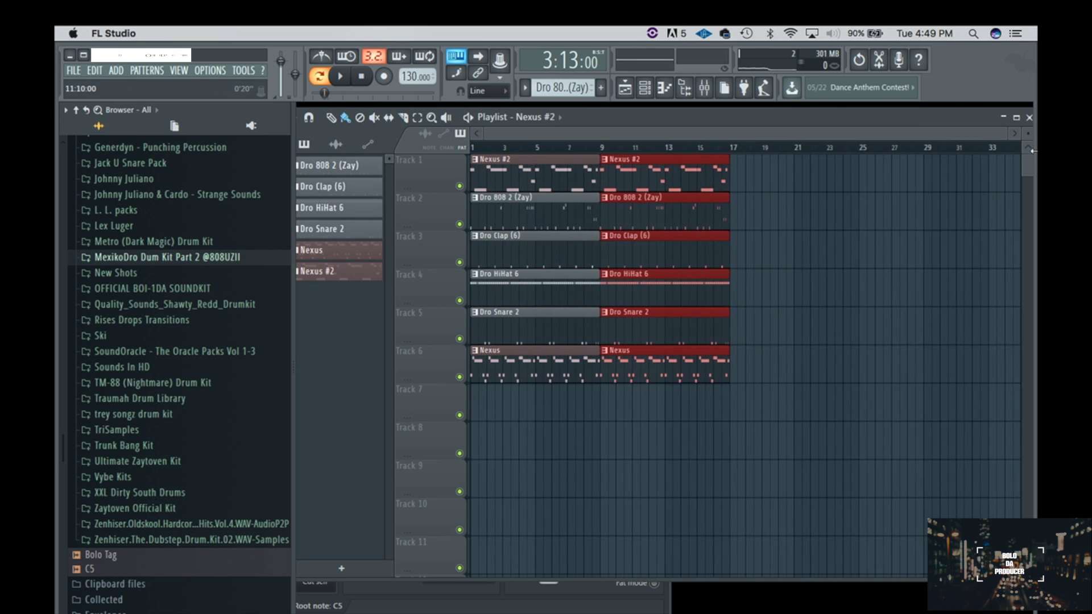
left_click_drag(801, 418, 717, 269)
key("ctrl+a")
left_click_drag(507, 196, 766, 197)
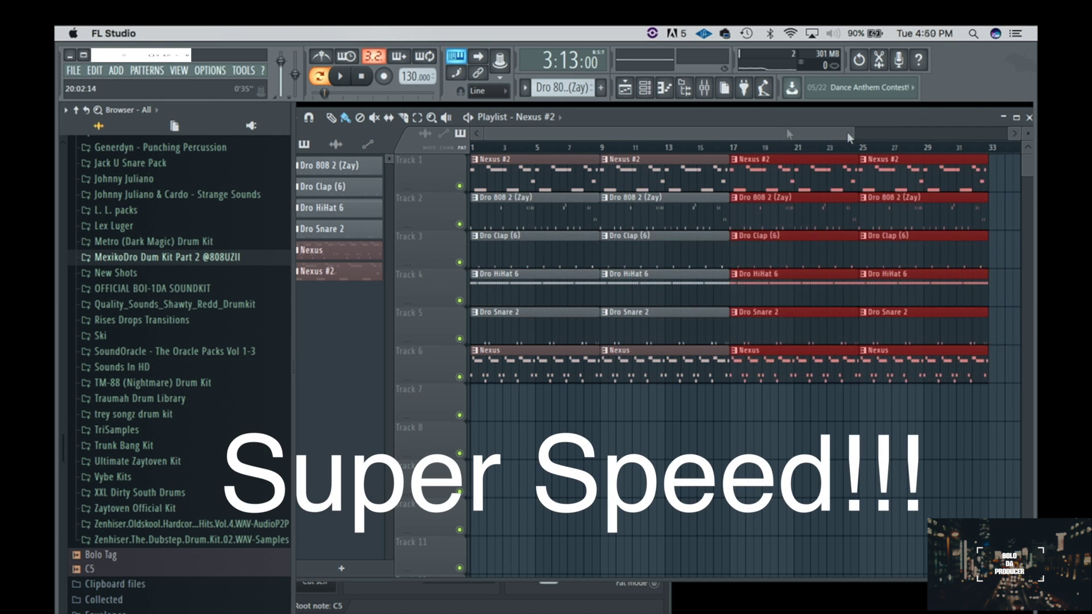
left_click_drag(838, 139, 1018, 137)
key("ctrl+b")
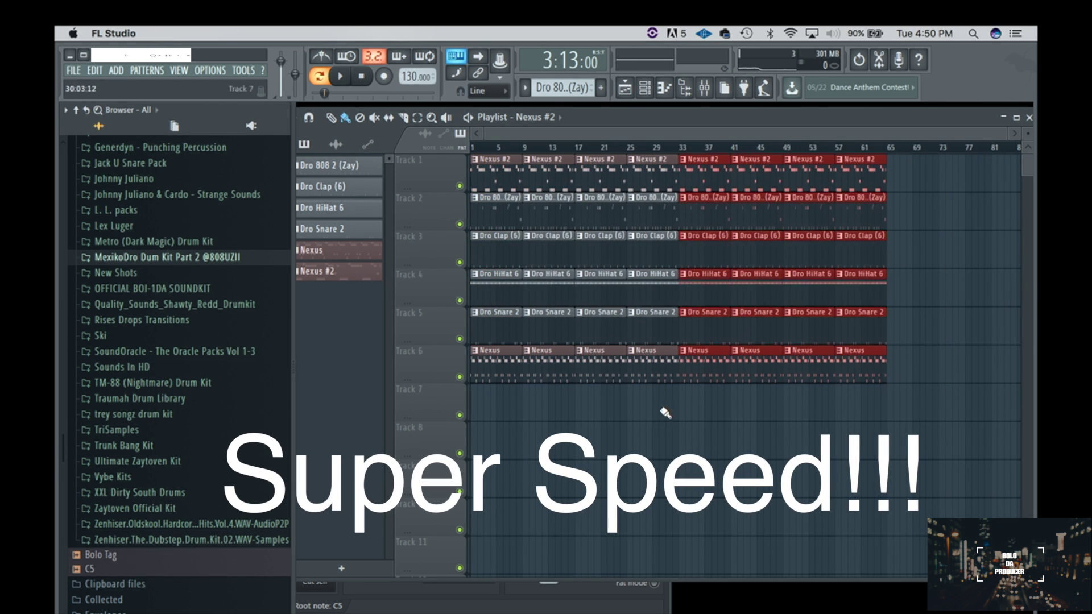
left_click(704, 399)
Delete the Nexus #2 clips starting at bars 1, 25, 33 and 41 on Track 1.
right_click(495, 171)
right_click(654, 171)
right_click(705, 170)
right_click(756, 170)
Delete the 808 clip at bar 1 and hi-hat clips at bars 1 and 25; trim 808 clips at 17, 25, 41 and the hi-hat at 41.
right_click(498, 210)
left_click_drag(624, 213, 607, 220)
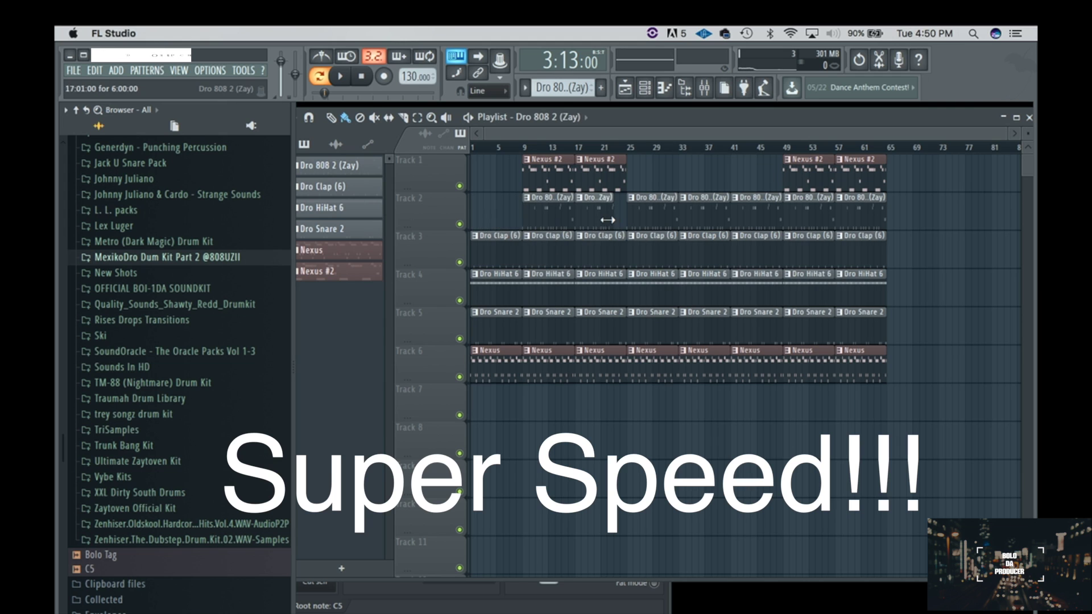
right_click(495, 278)
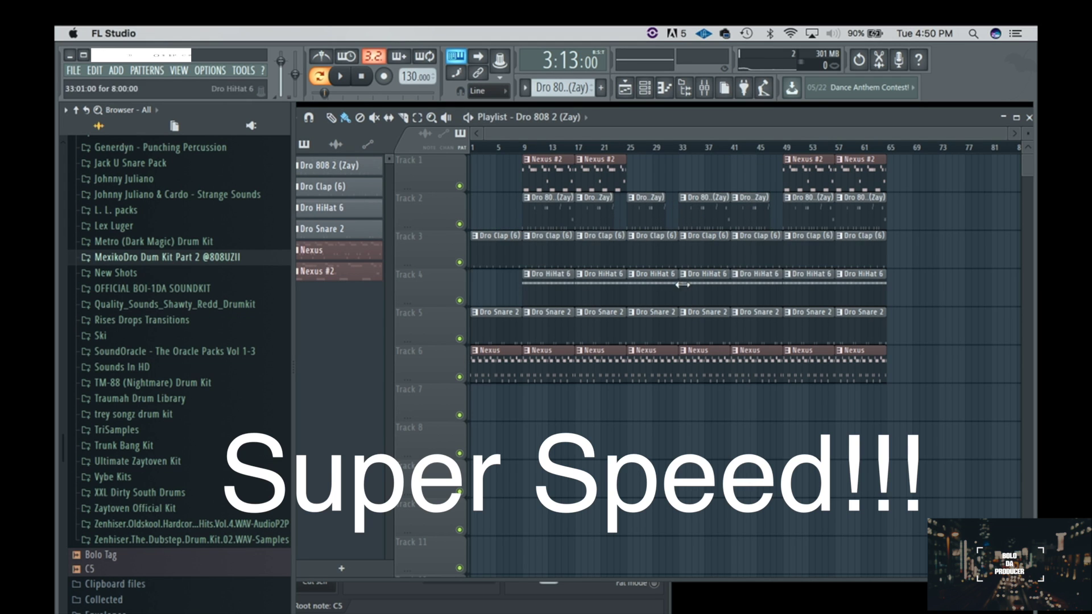
right_click(654, 279)
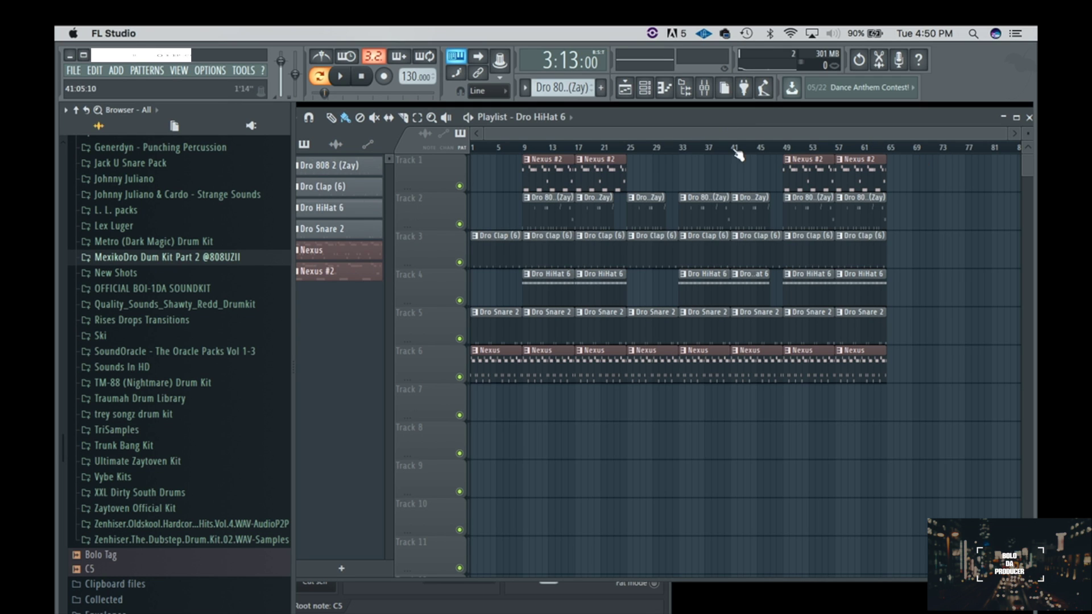
Play the arrangement in song mode and shorten the first clap clip to six bars.
left_click(320, 78)
key("space")
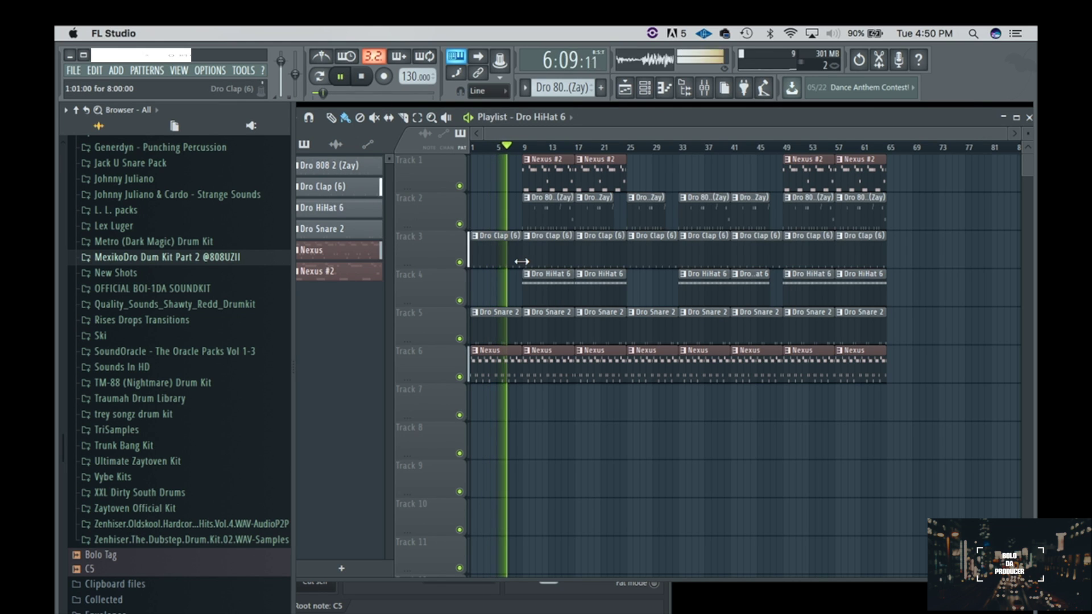
left_click_drag(520, 260, 514, 254)
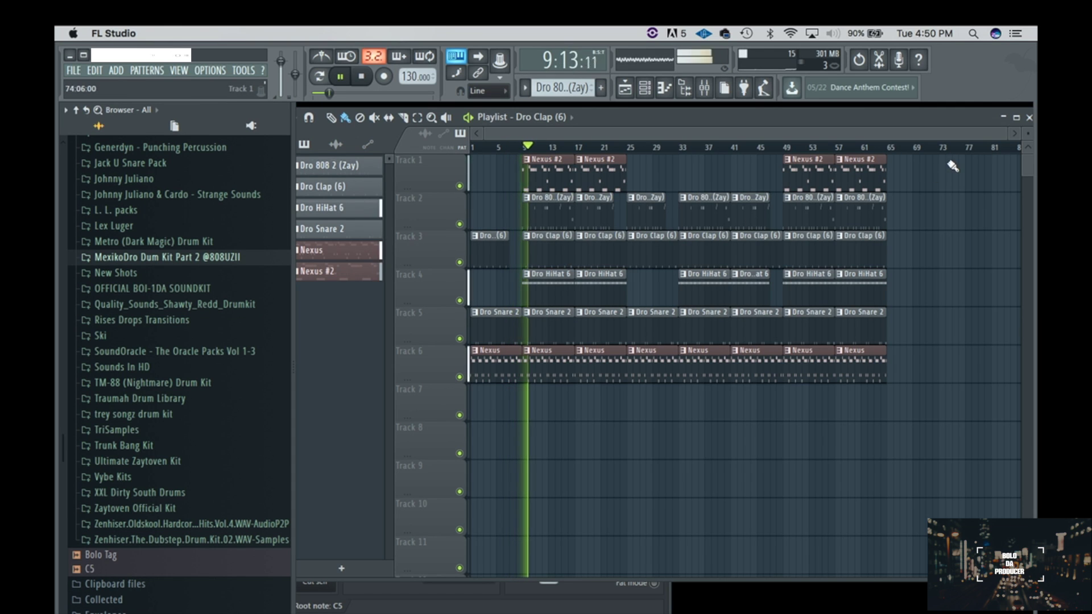
Reopen the mixer during playback, lower the 808 track's volume to 85%, and close the mixer.
left_click(1028, 118)
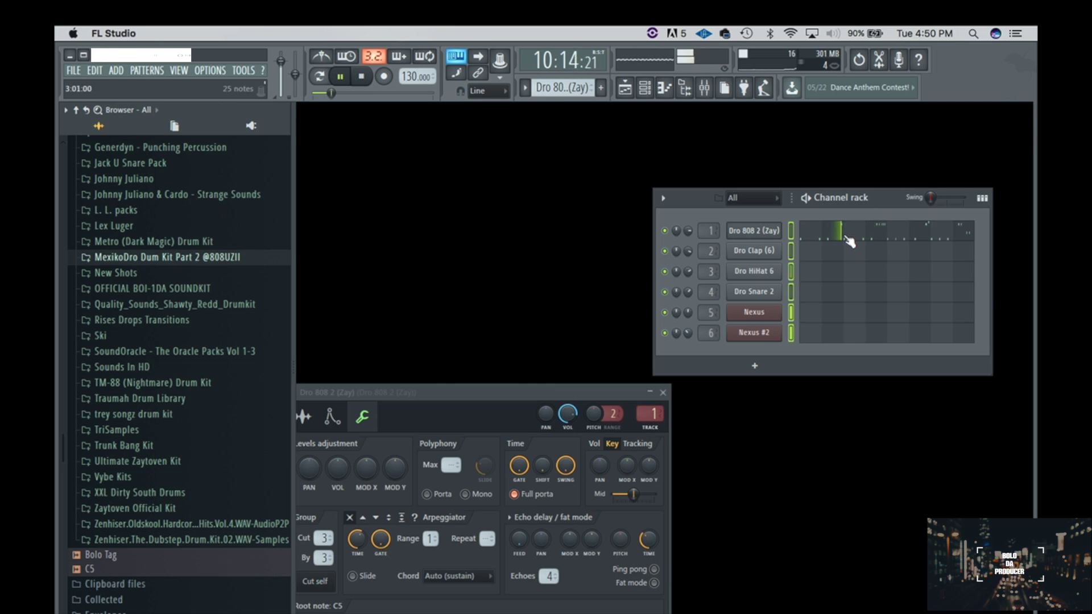
left_click(704, 87)
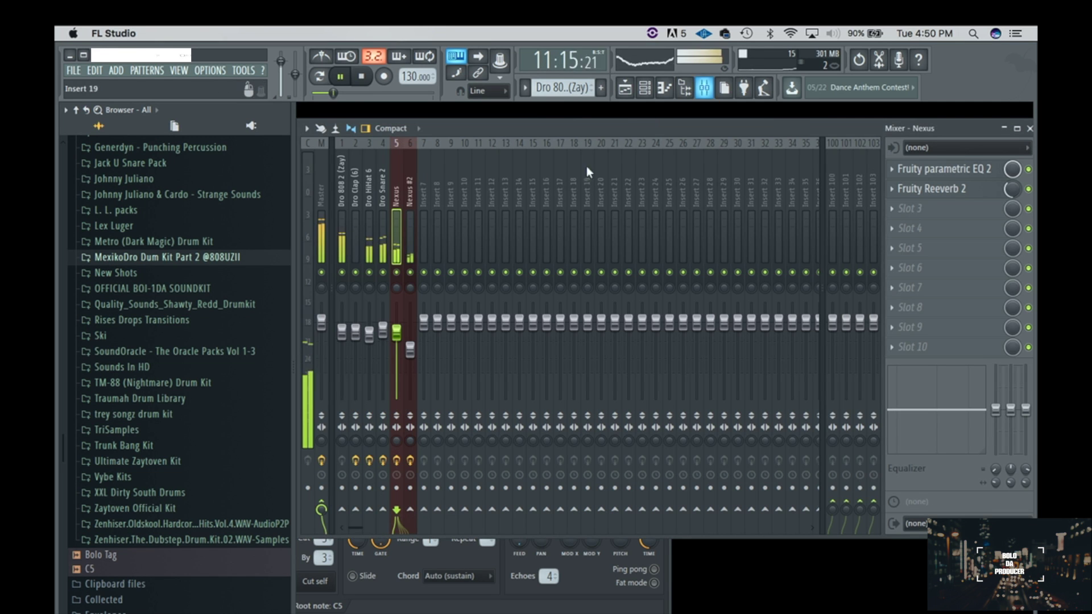
left_click(343, 329)
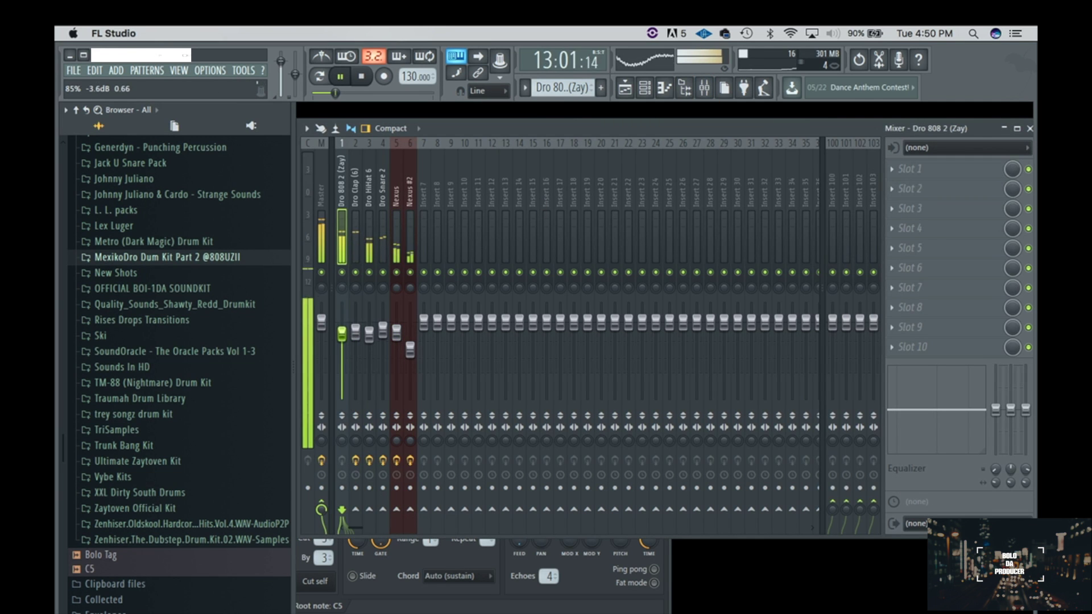
left_click(1029, 128)
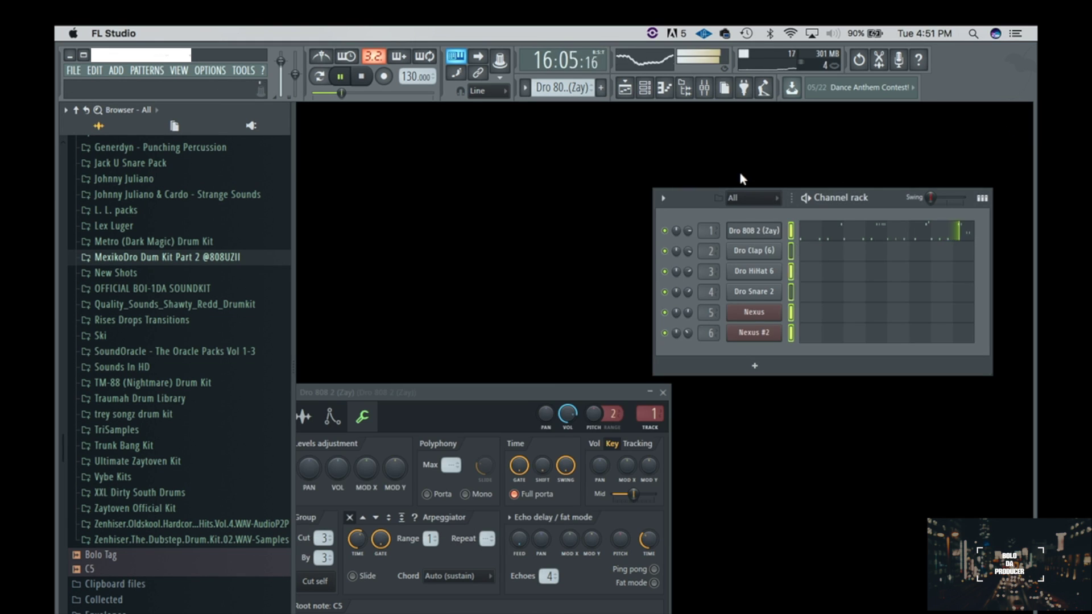
Return to the playlist, stop playback, and duplicate all clips of bars 25 to 64 so the copy starts at bar 65.
left_click(626, 89)
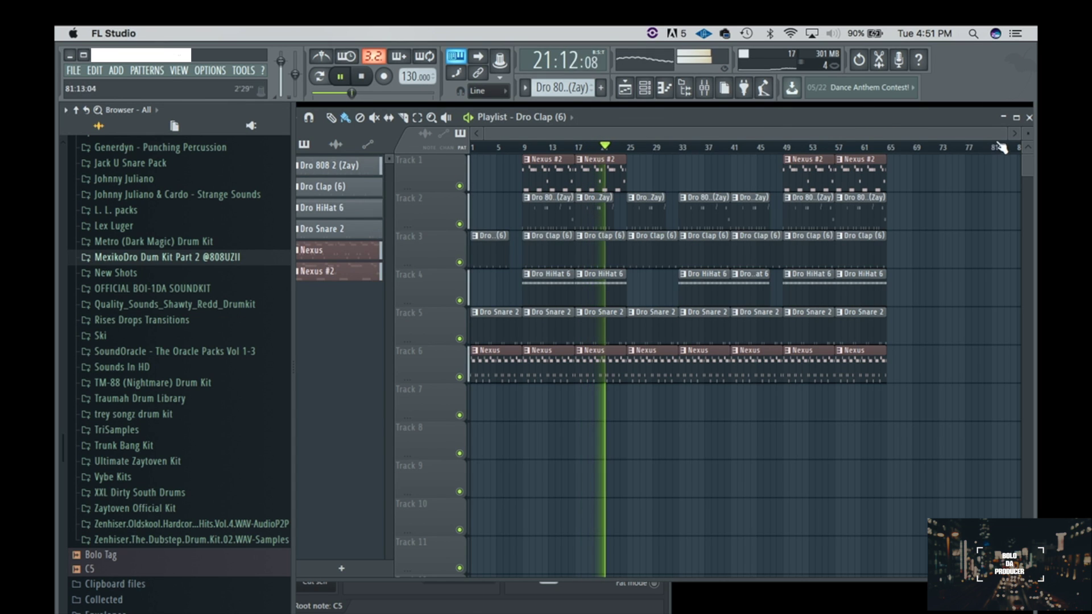
left_click_drag(1001, 132, 951, 137)
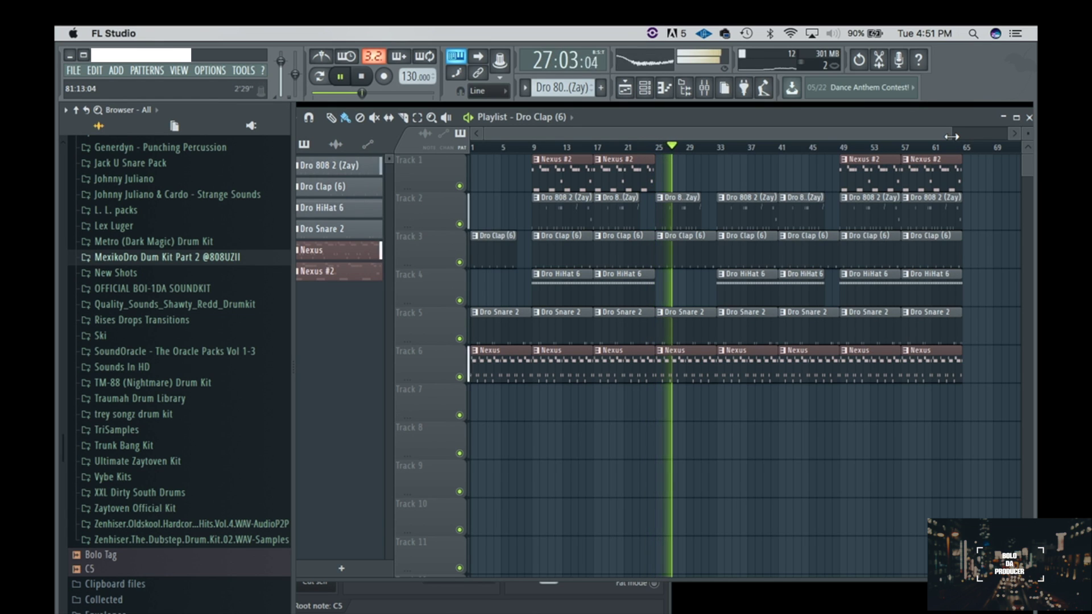
key("space")
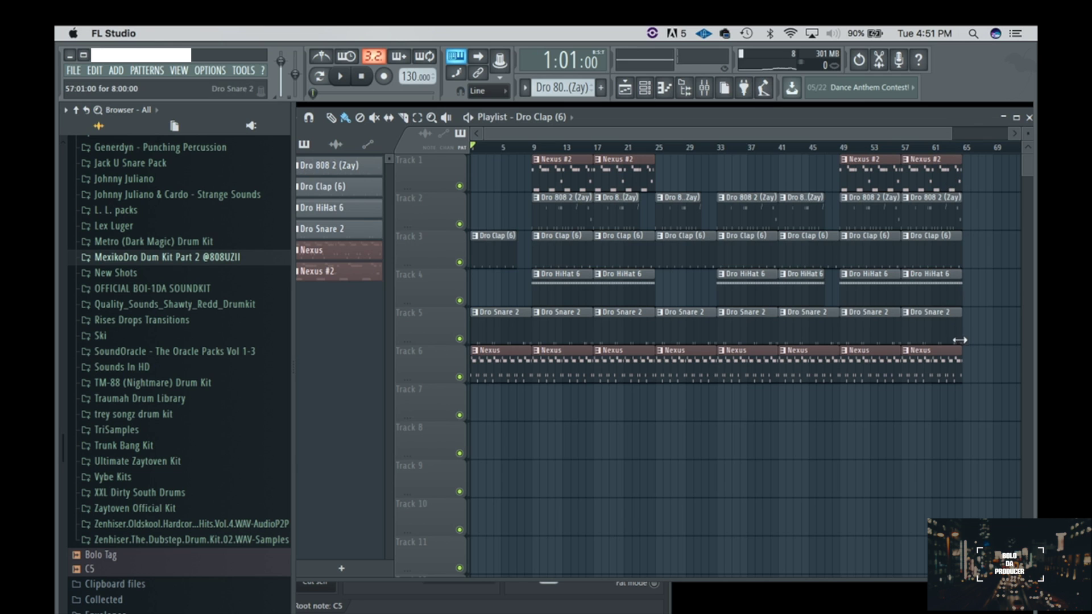
left_click_drag(994, 399, 919, 268)
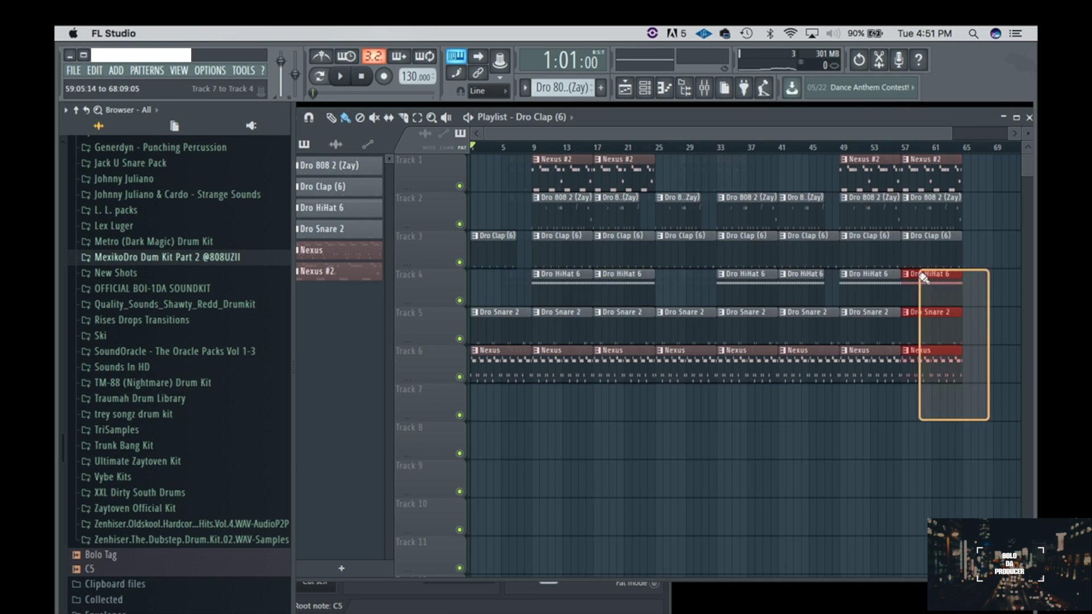
key("ctrl+b")
key("ctrl+b")
key("ctrl+b")
key("ctrl+b")
key("ctrl+b")
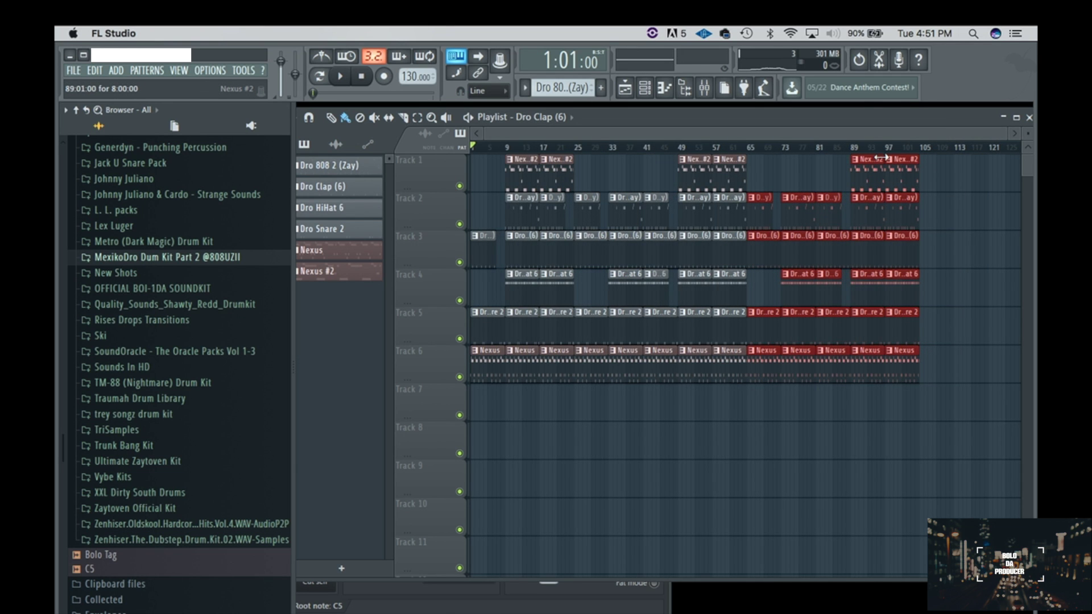